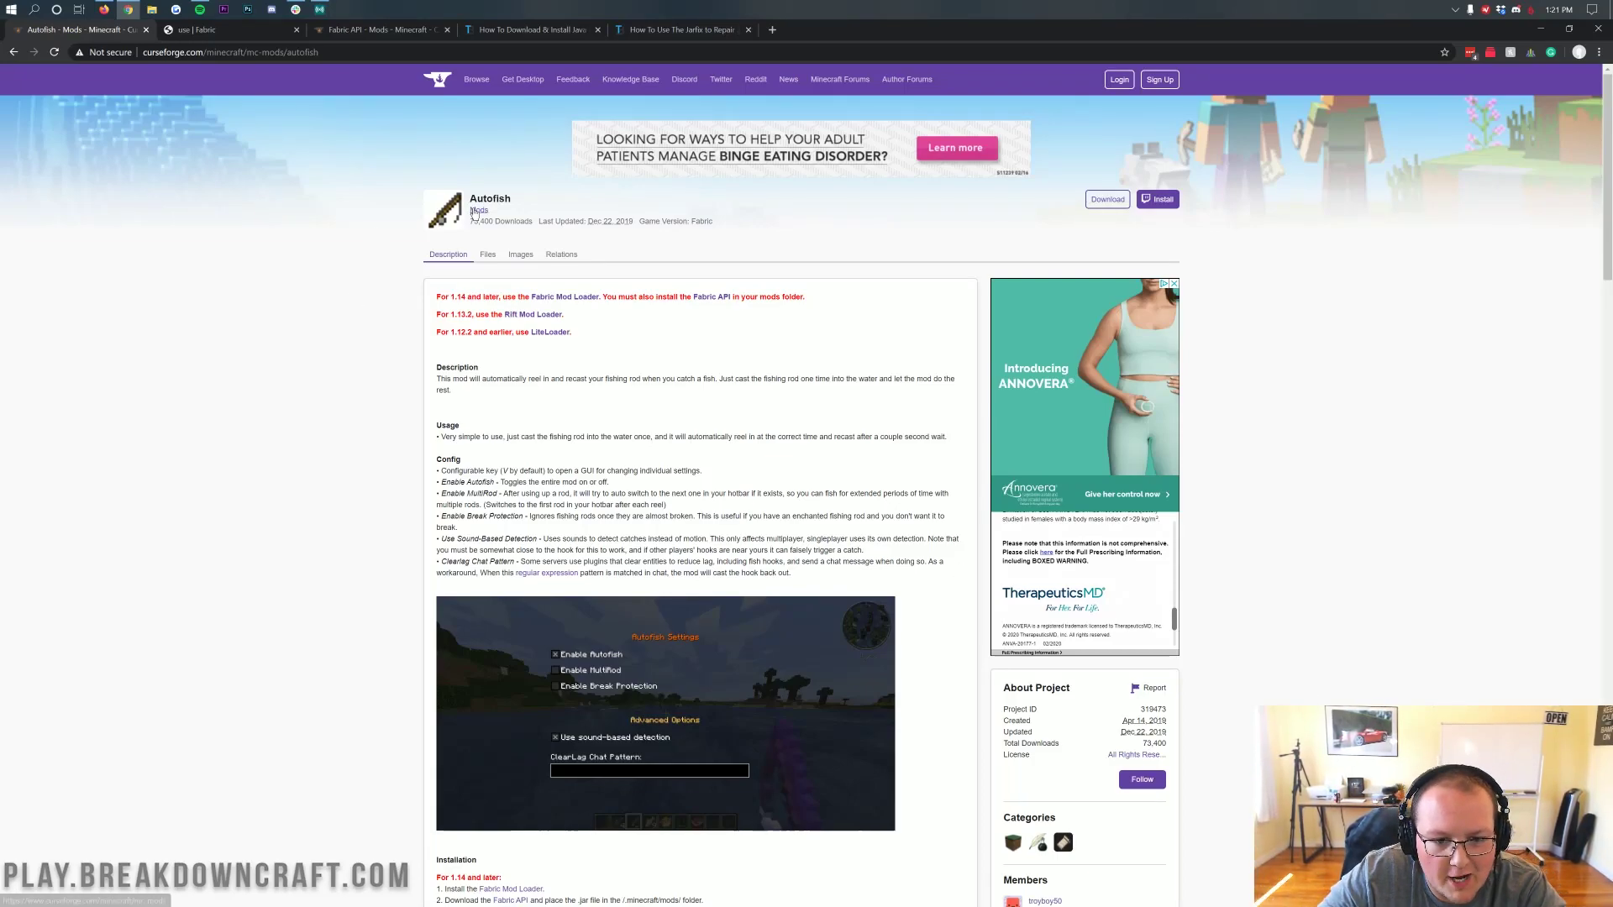
Read the description, usage and configuration notes on the Autofish mod page
{"action": "left_click_drag", "start_coordinate": [514, 198], "coordinate": [474, 201]}
{"action": "left_click", "coordinate": [520, 206]}
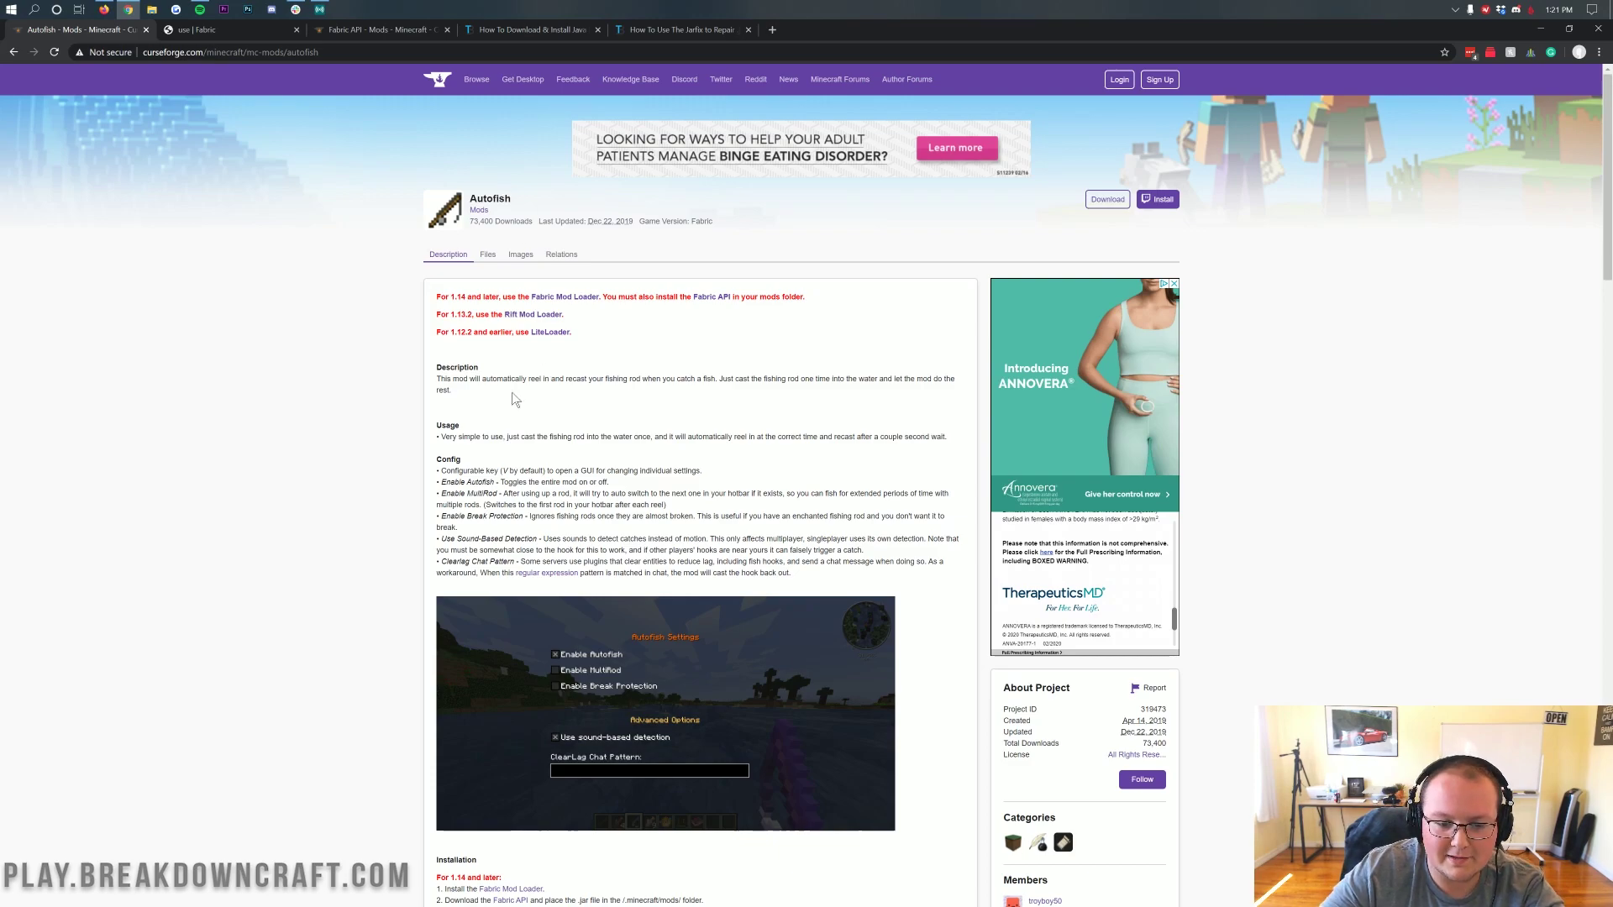
{"action": "left_click_drag", "start_coordinate": [446, 378], "coordinate": [557, 437]}
{"action": "left_click", "coordinate": [564, 437]}
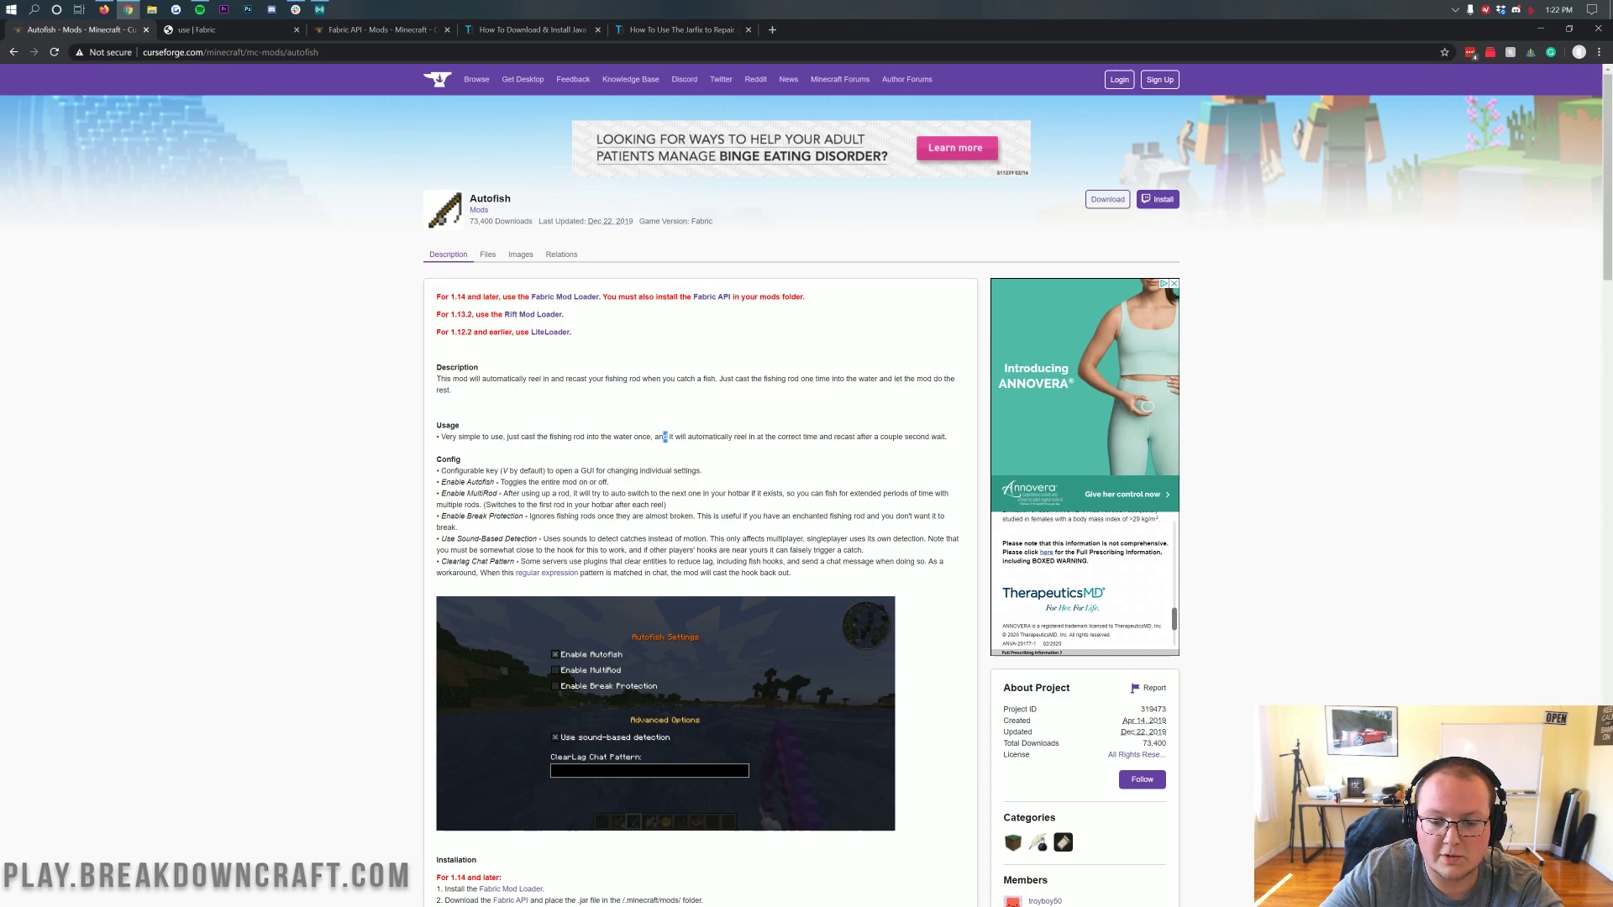
{"action": "scroll", "coordinate": [613, 461], "scroll_direction": "down", "scroll_amount": 2}
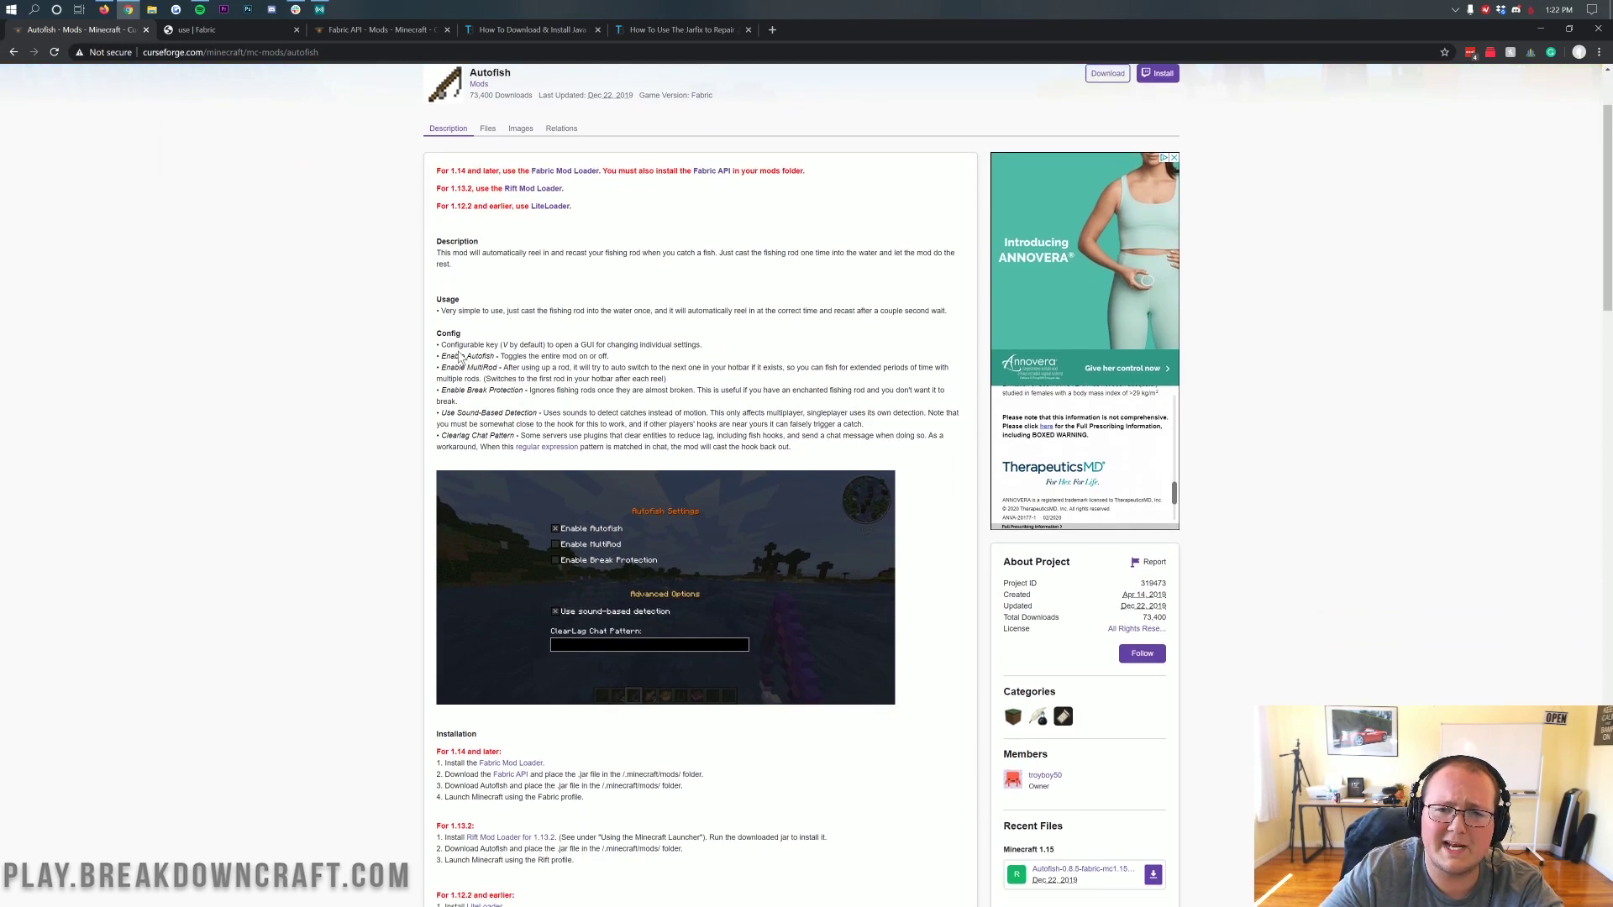
{"action": "double_click", "coordinate": [459, 344]}
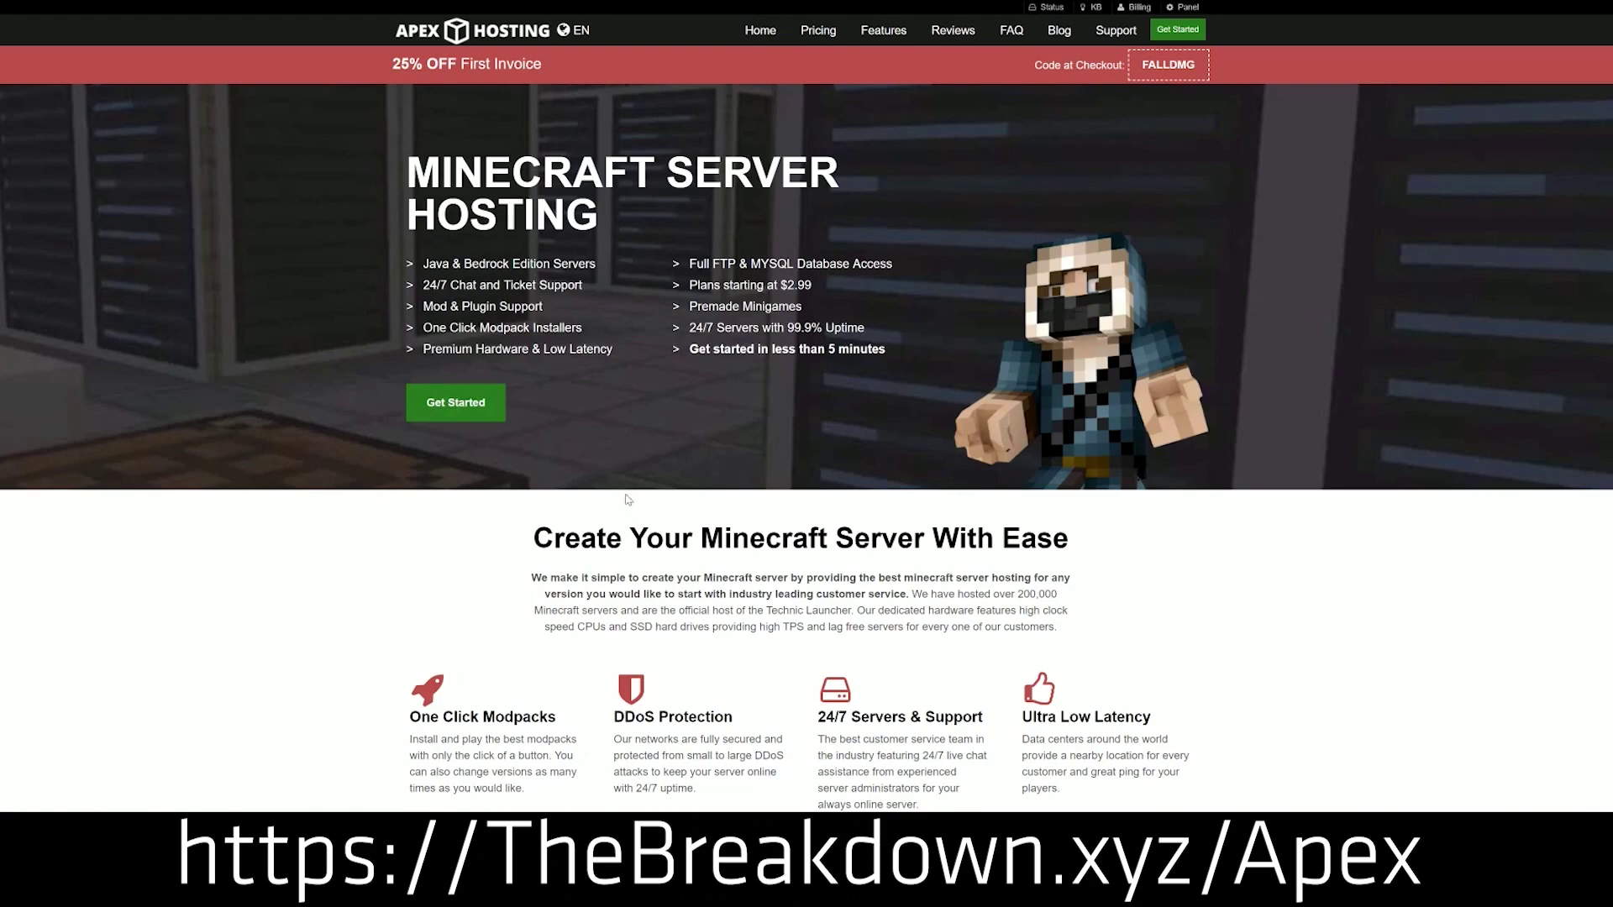
Review the Apex Hosting feature list and browse the JAR file versions offered in the server settings
{"action": "scroll", "coordinate": [625, 499], "scroll_direction": "down", "scroll_amount": 4}
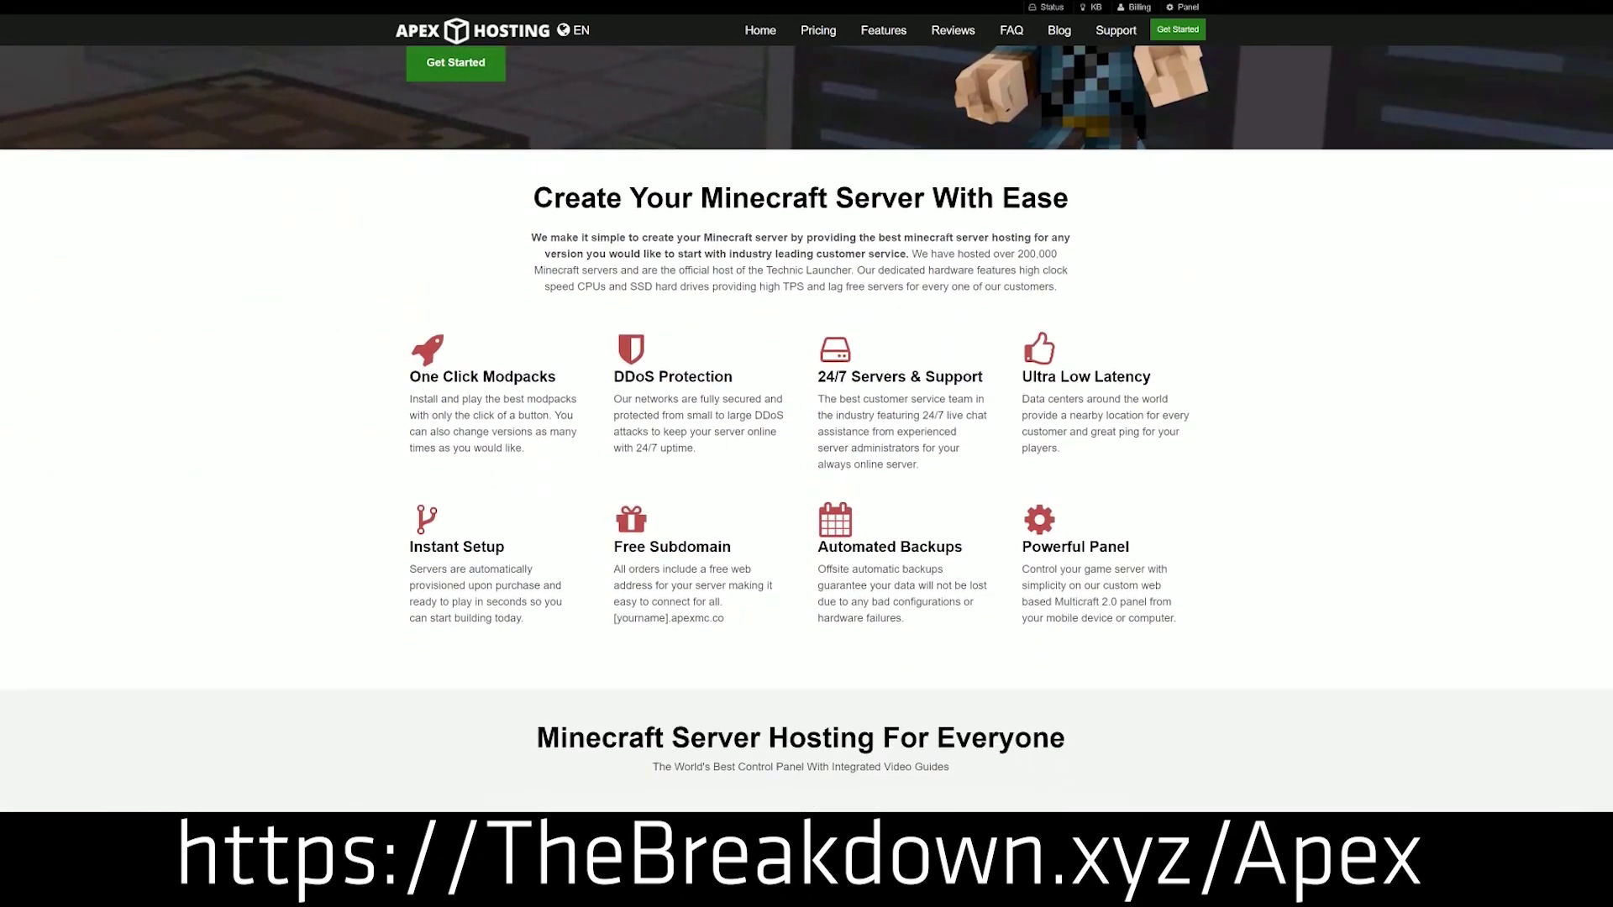
{"action": "left_click_drag", "start_coordinate": [410, 377], "coordinate": [1000, 381]}
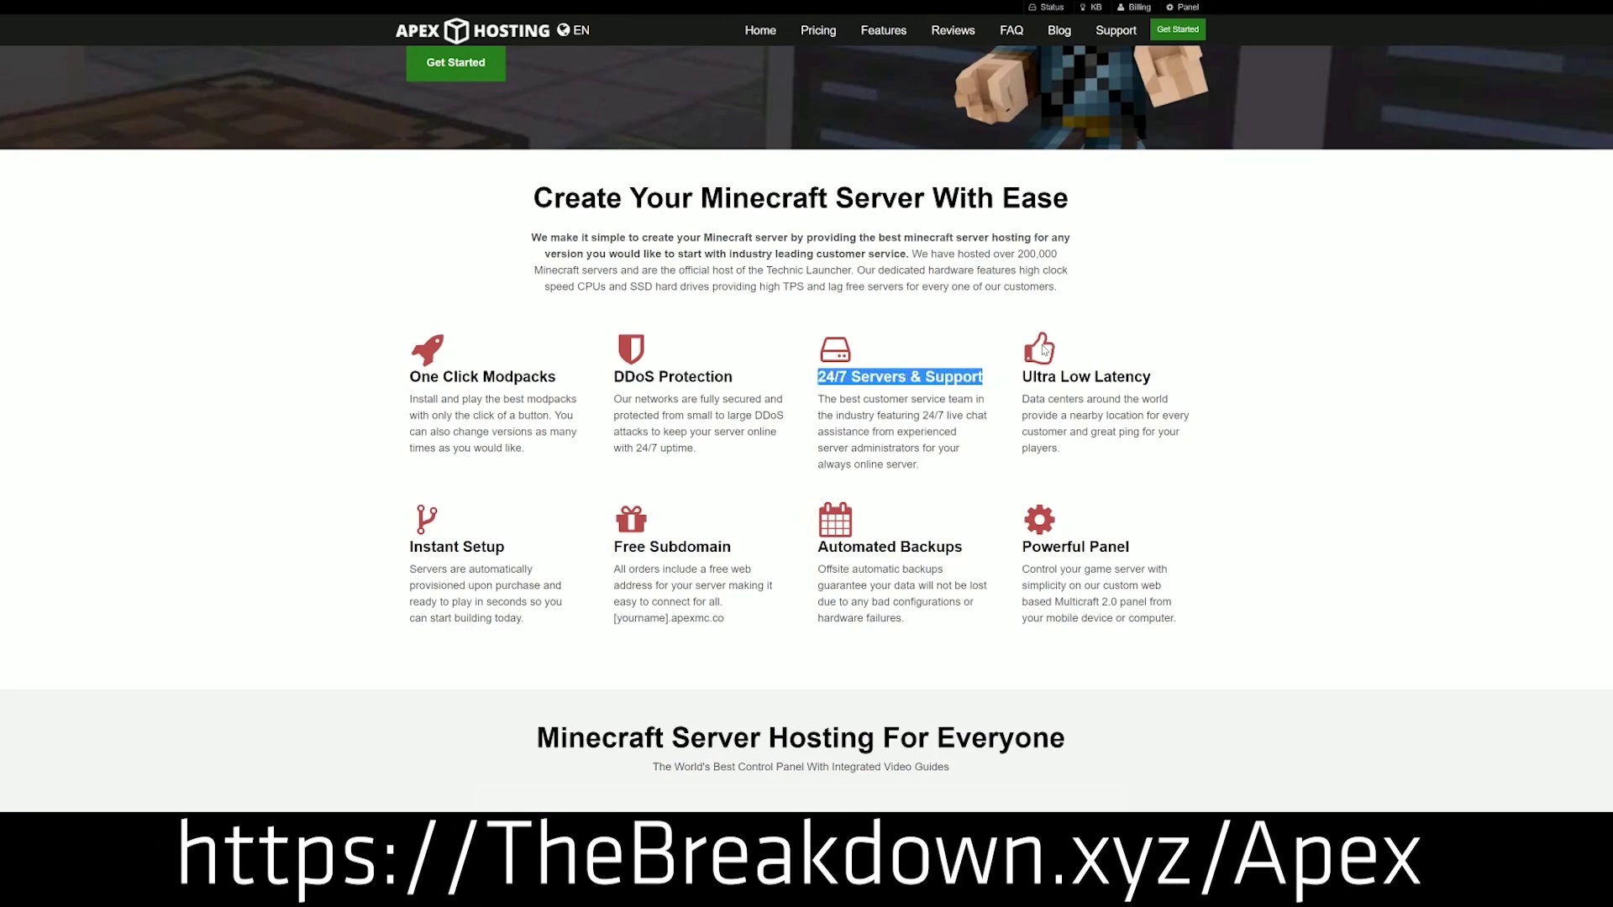
{"action": "left_click_drag", "start_coordinate": [815, 549], "coordinate": [1008, 538]}
{"action": "left_click", "coordinate": [761, 552]}
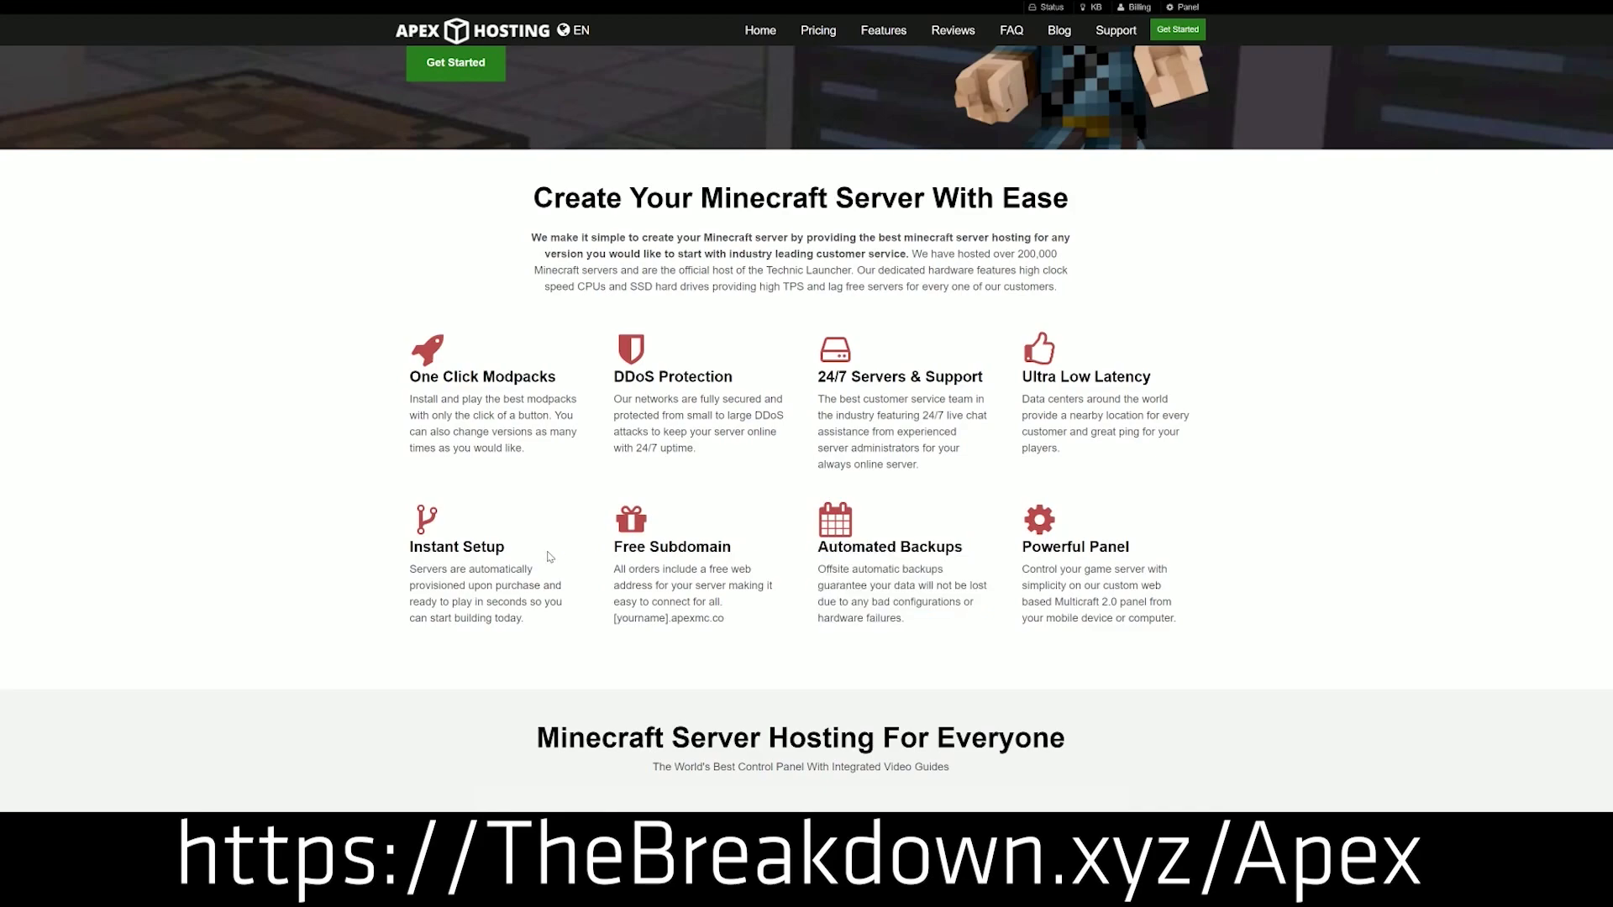
{"action": "left_click_drag", "start_coordinate": [531, 621], "coordinate": [410, 546]}
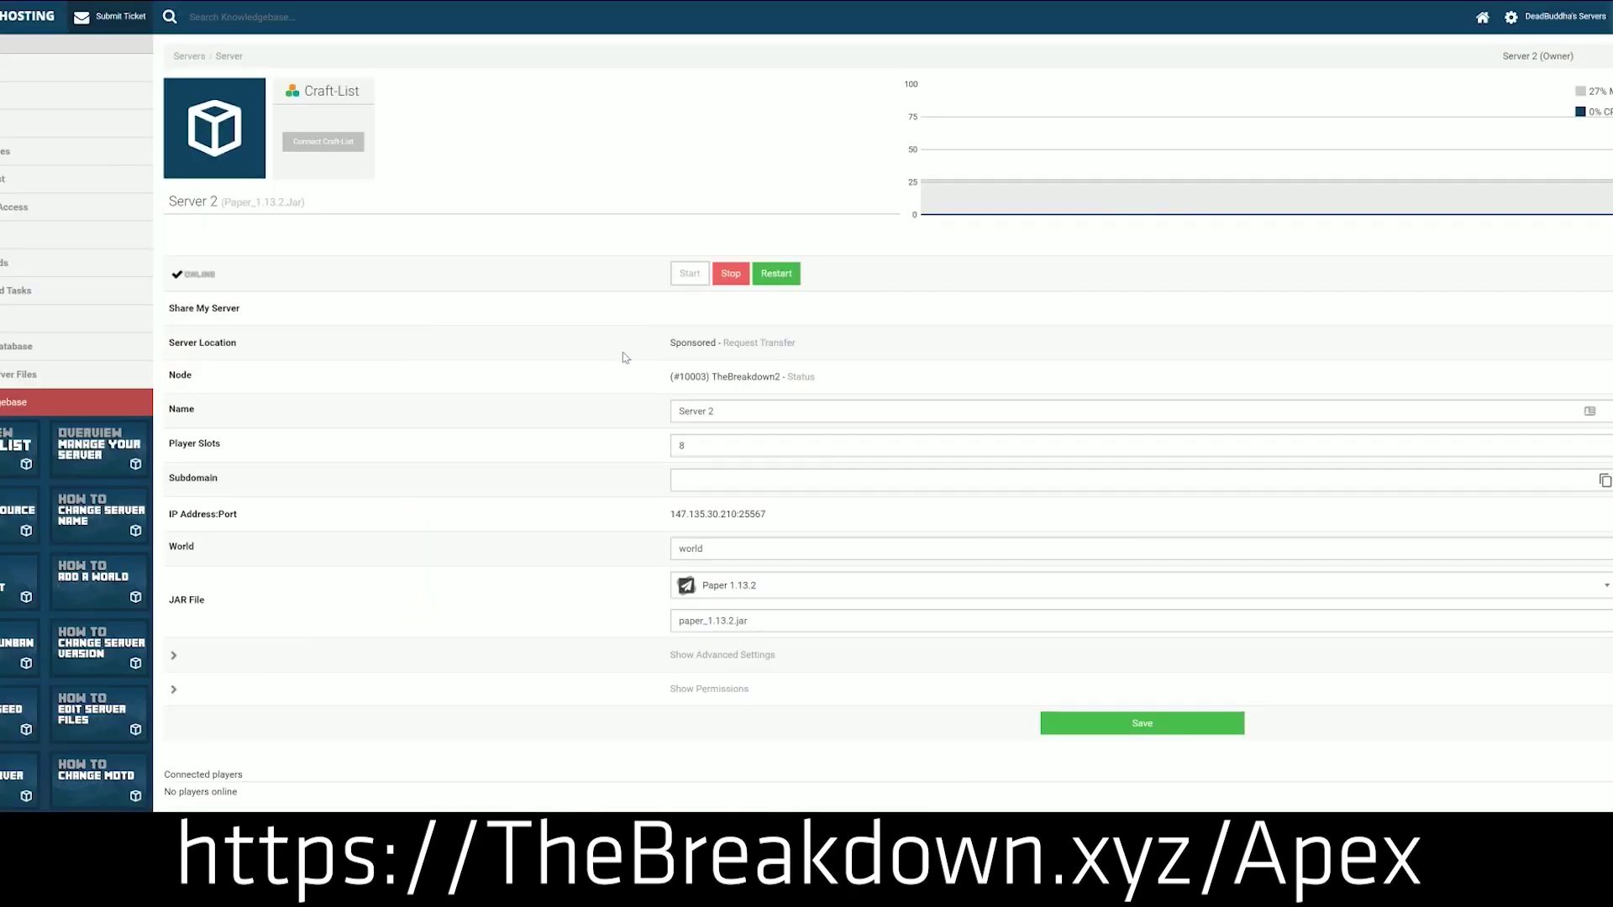
{"action": "left_click", "coordinate": [761, 595]}
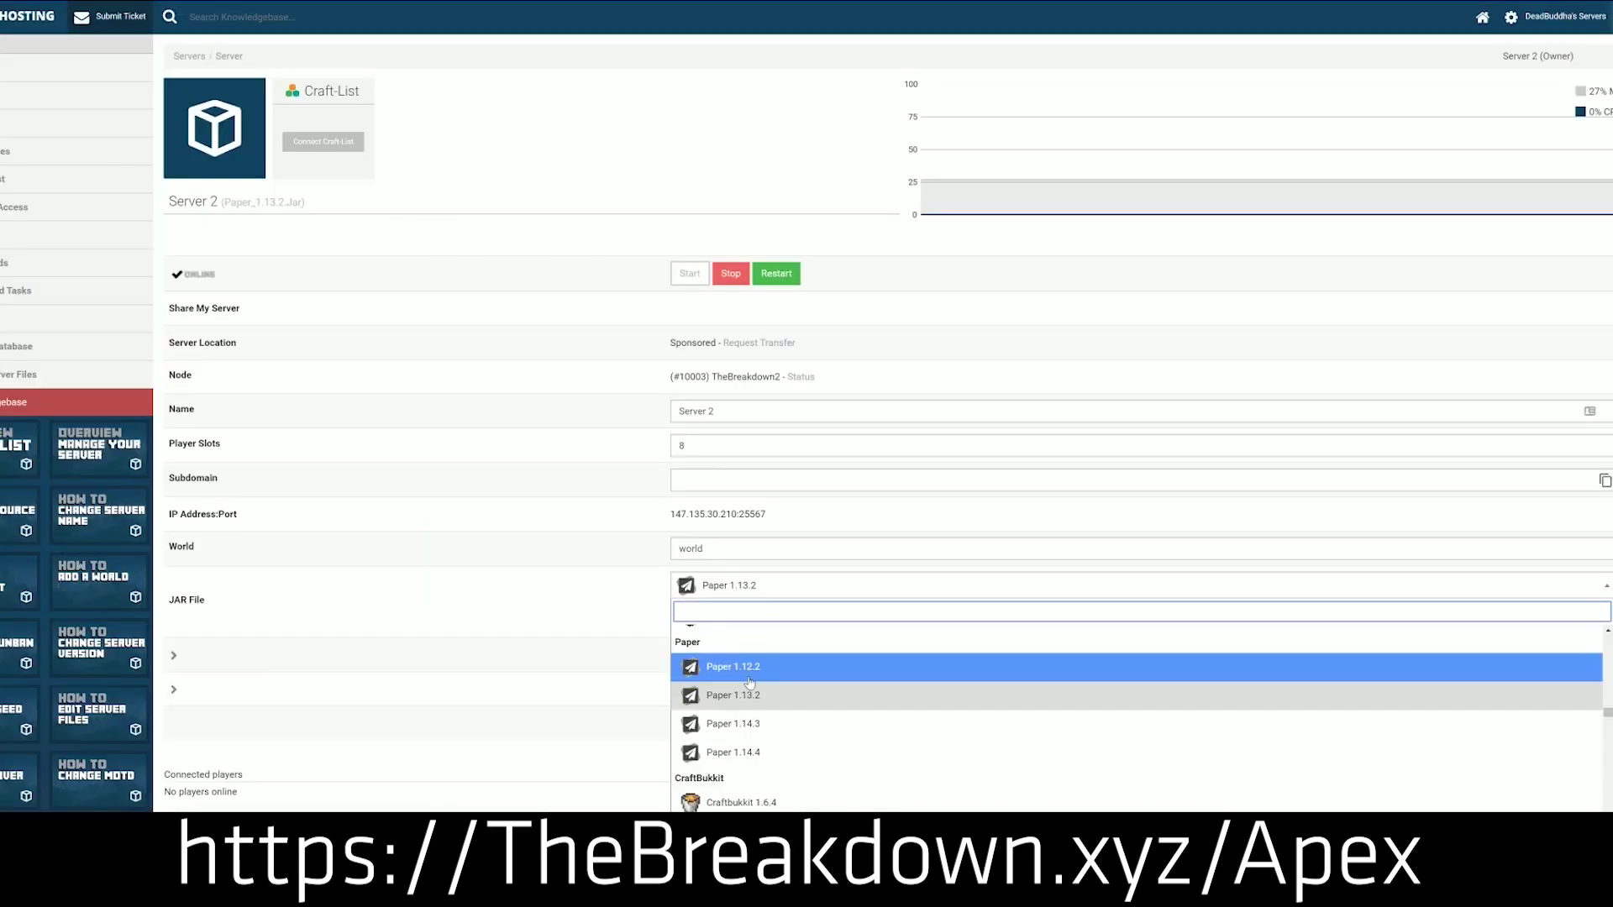
{"action": "scroll", "coordinate": [751, 730], "scroll_direction": "up", "scroll_amount": 3}
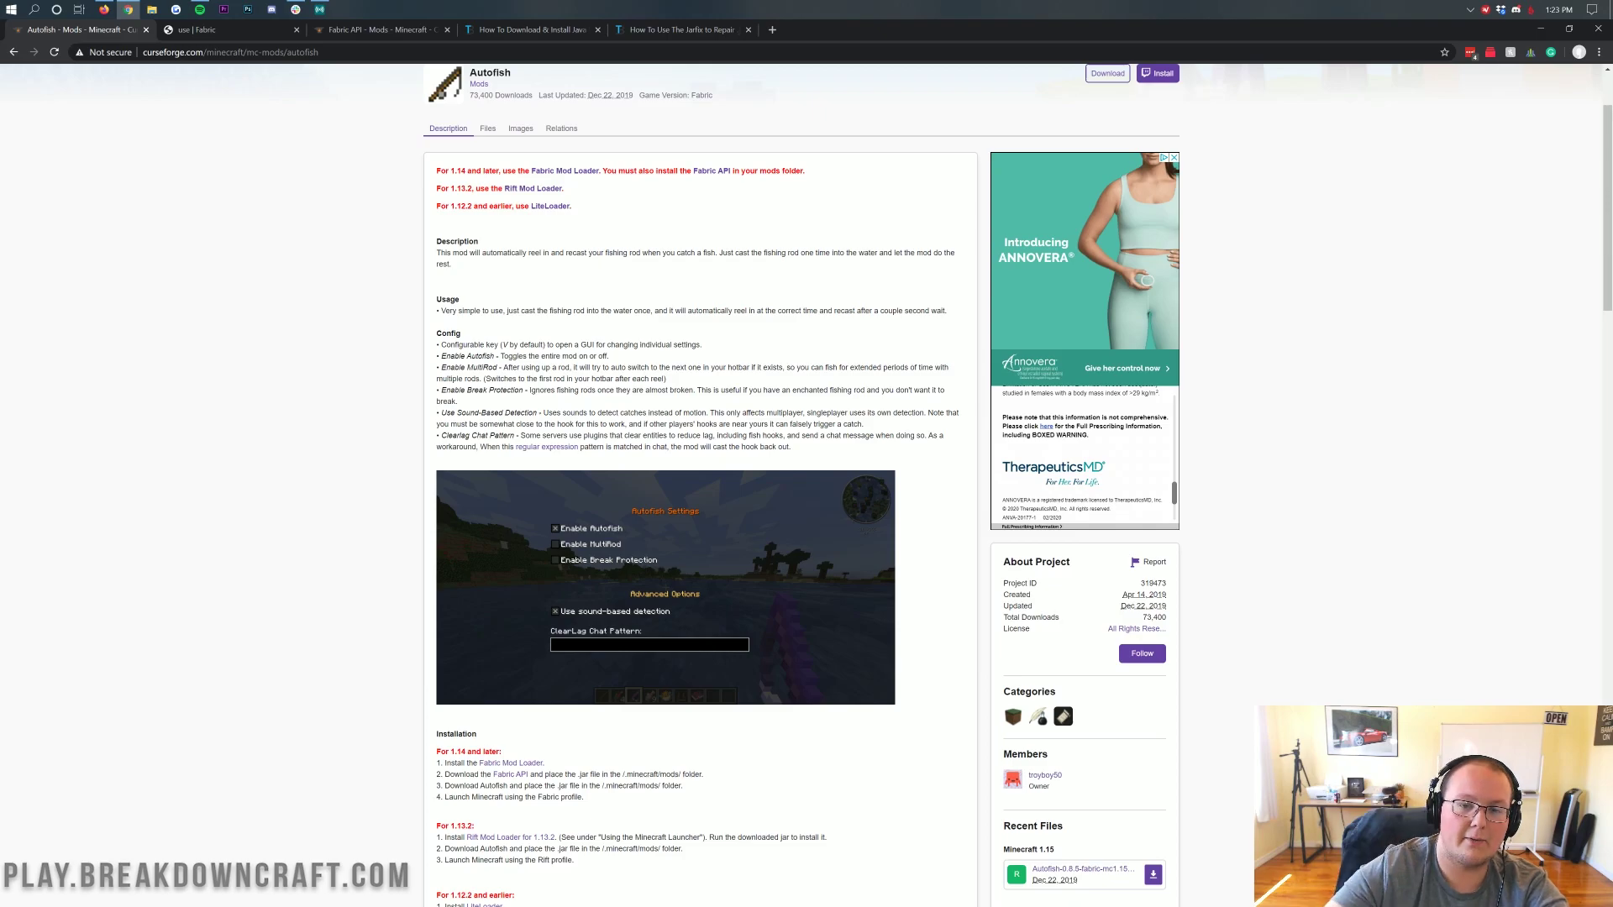
Download the Autofish 0.8.5 Fabric file for Minecraft 1.15 from the recent files and keep the JAR
{"action": "scroll", "coordinate": [704, 365], "scroll_direction": "up", "scroll_amount": 2}
{"action": "scroll", "coordinate": [558, 219], "scroll_direction": "down", "scroll_amount": 10}
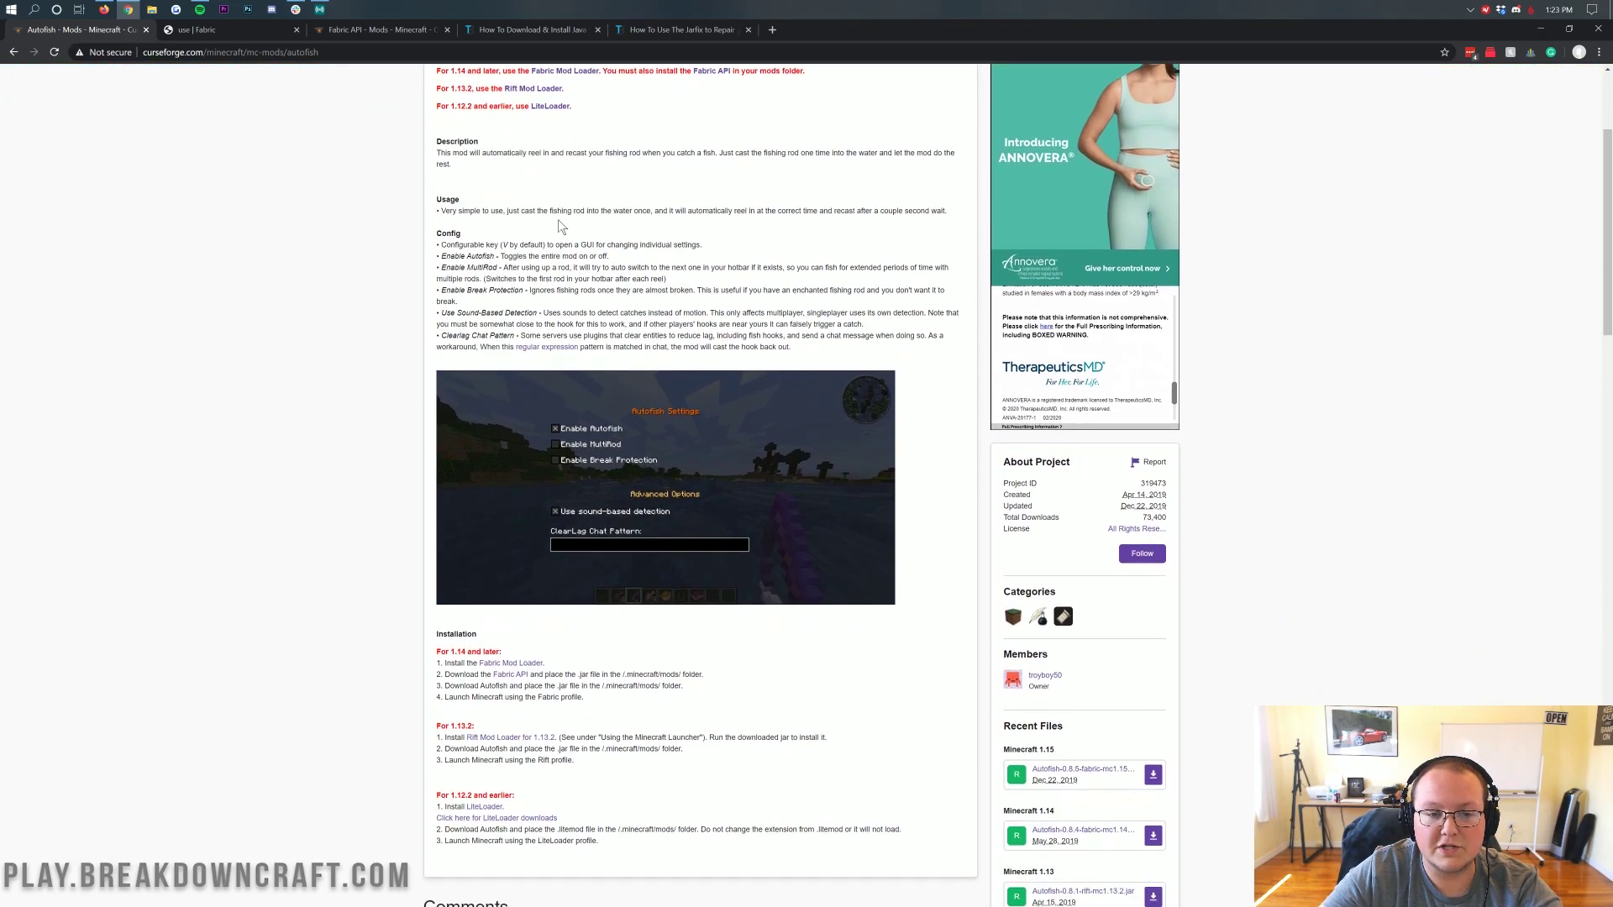
{"action": "scroll", "coordinate": [769, 410], "scroll_direction": "up", "scroll_amount": 10}
{"action": "scroll", "coordinate": [773, 416], "scroll_direction": "down", "scroll_amount": 5}
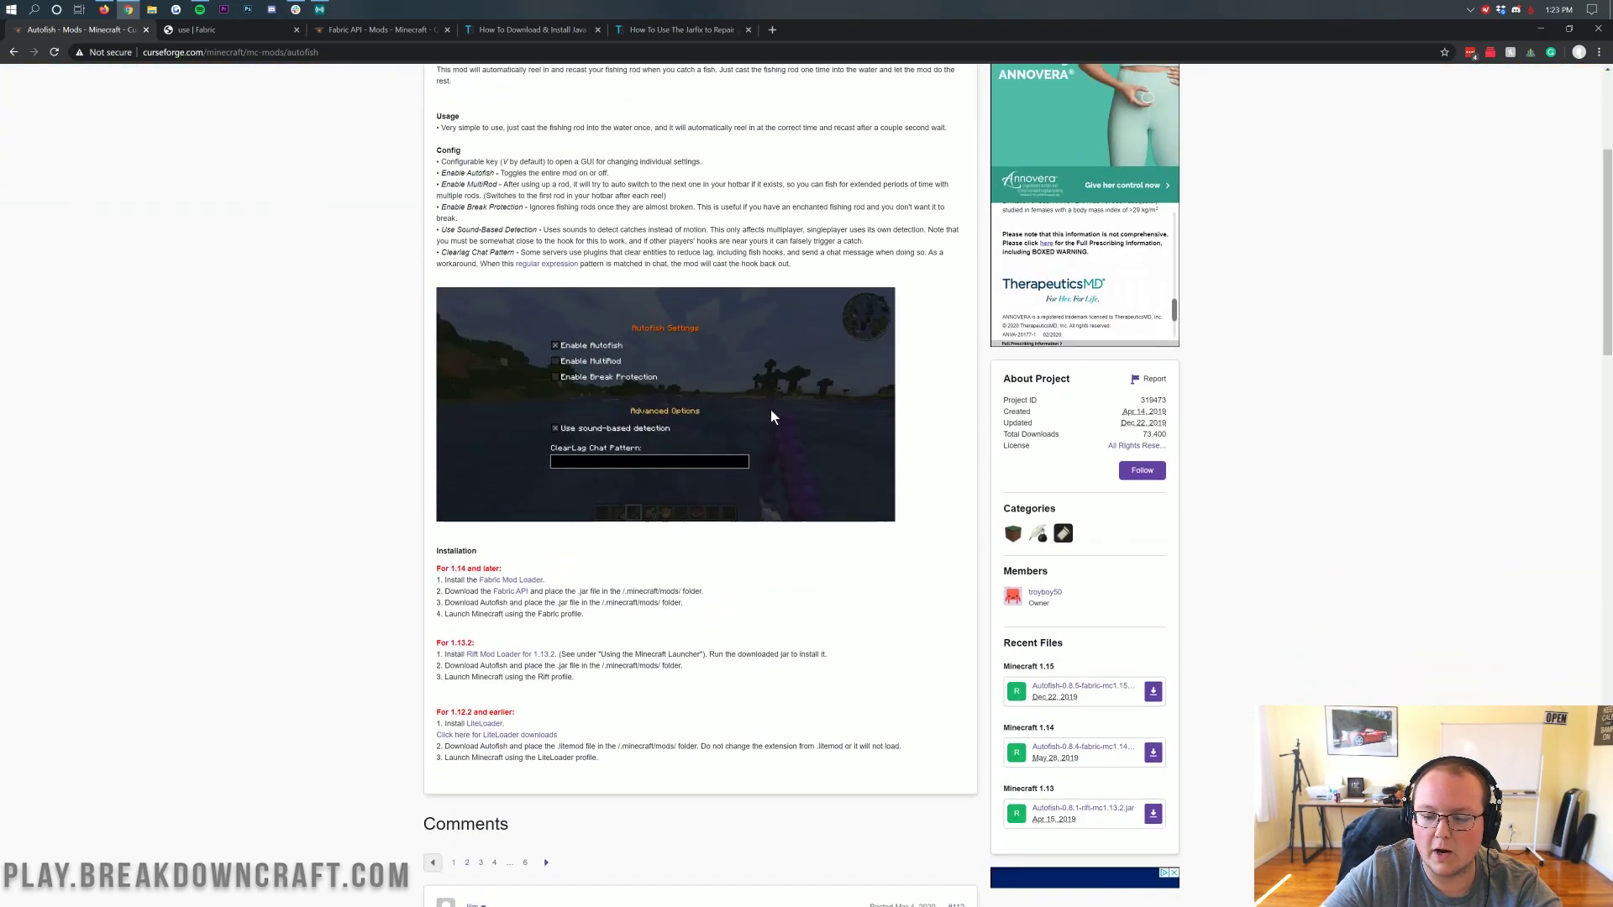
{"action": "scroll", "coordinate": [769, 410], "scroll_direction": "up", "scroll_amount": 5}
{"action": "scroll", "coordinate": [770, 410], "scroll_direction": "down", "scroll_amount": 7}
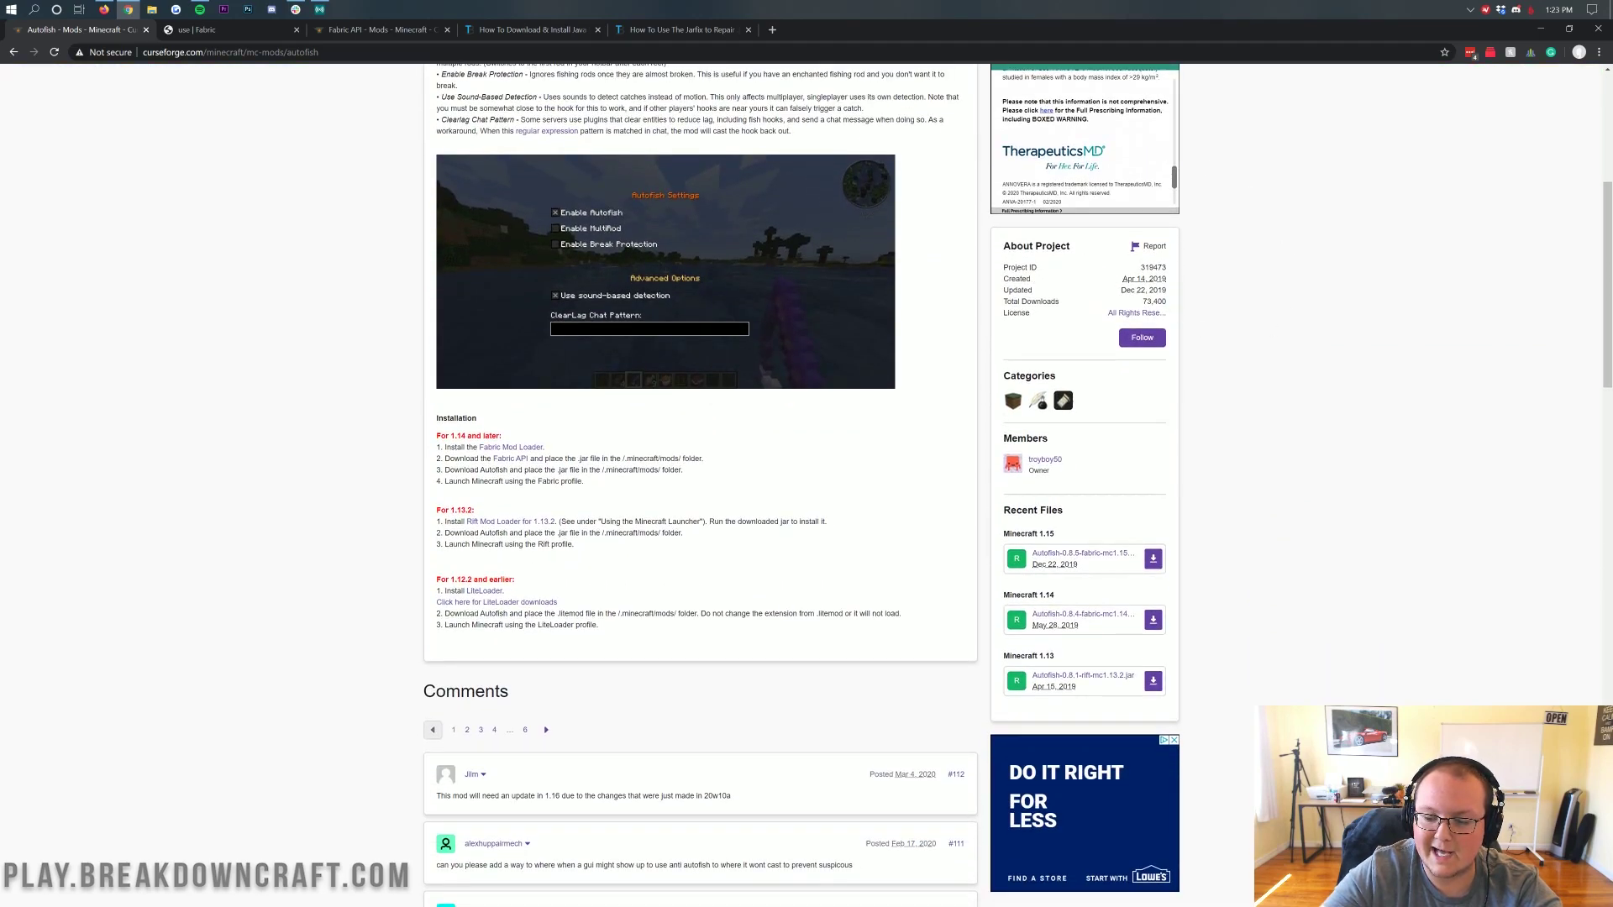
{"action": "scroll", "coordinate": [1176, 295], "scroll_direction": "down", "scroll_amount": 3}
{"action": "left_click_drag", "start_coordinate": [1065, 282], "coordinate": [1001, 282]}
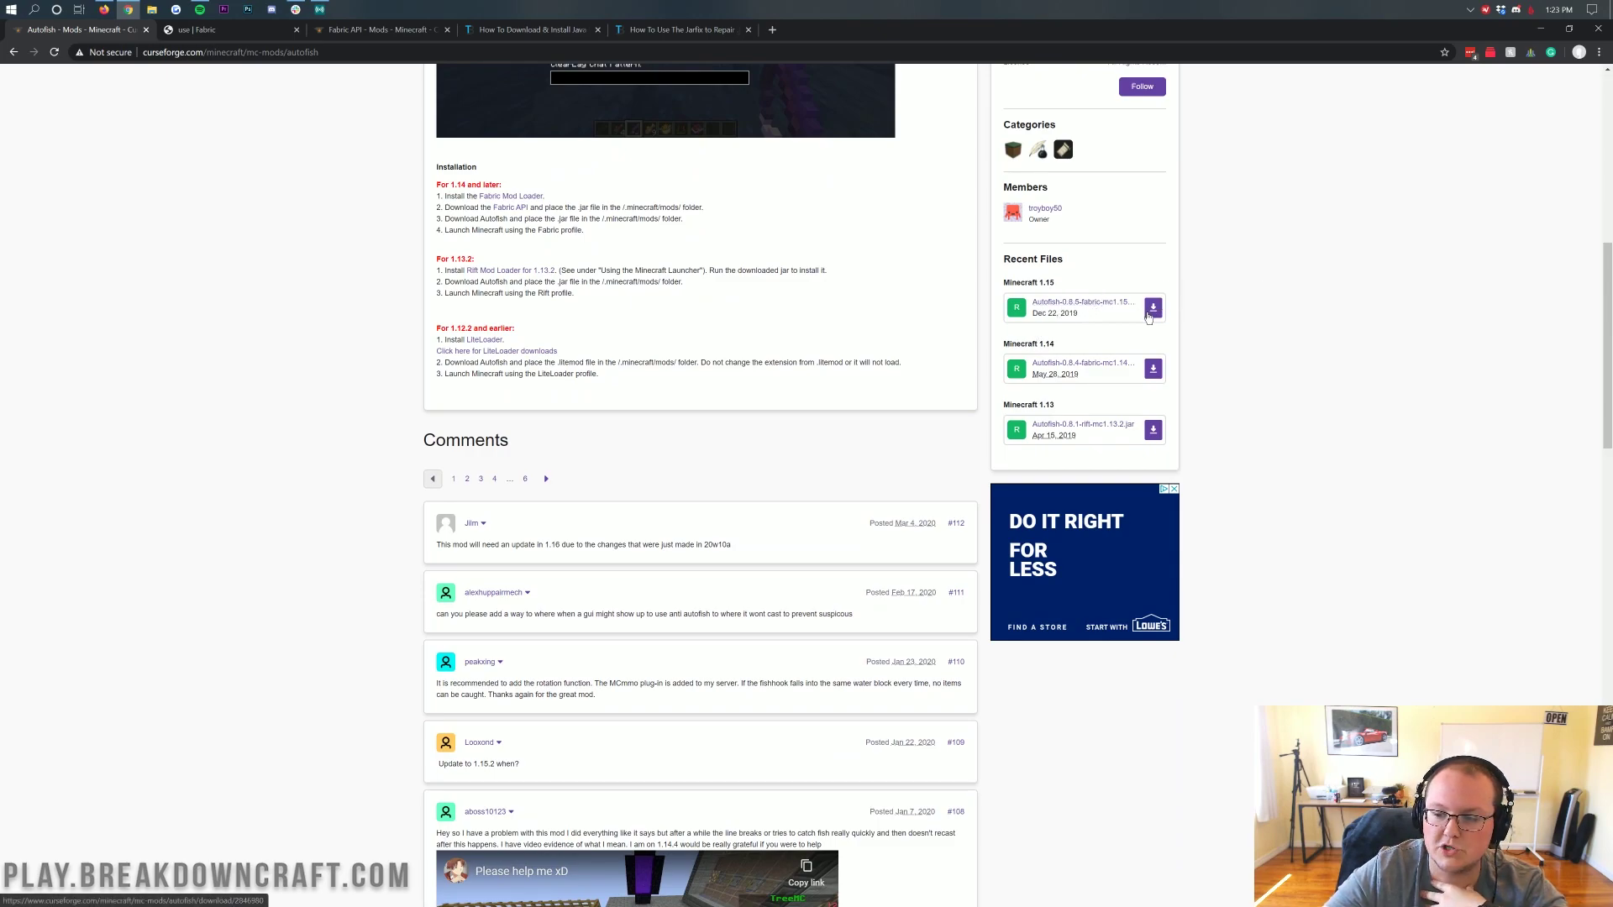
{"action": "left_click", "coordinate": [1148, 311]}
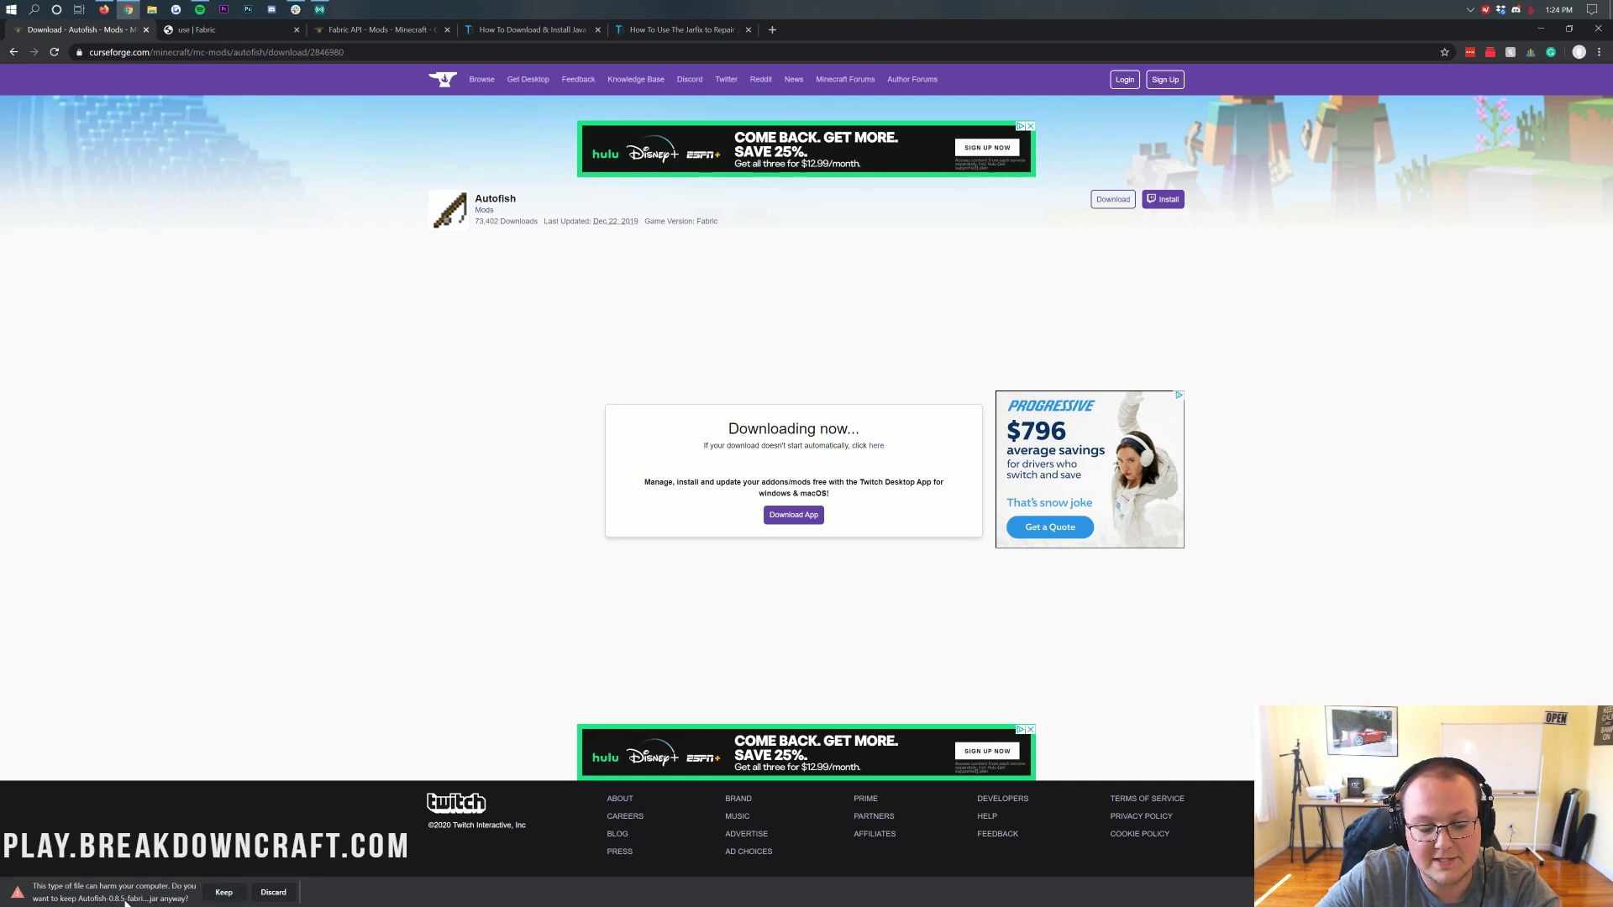
{"action": "left_click", "coordinate": [224, 892]}
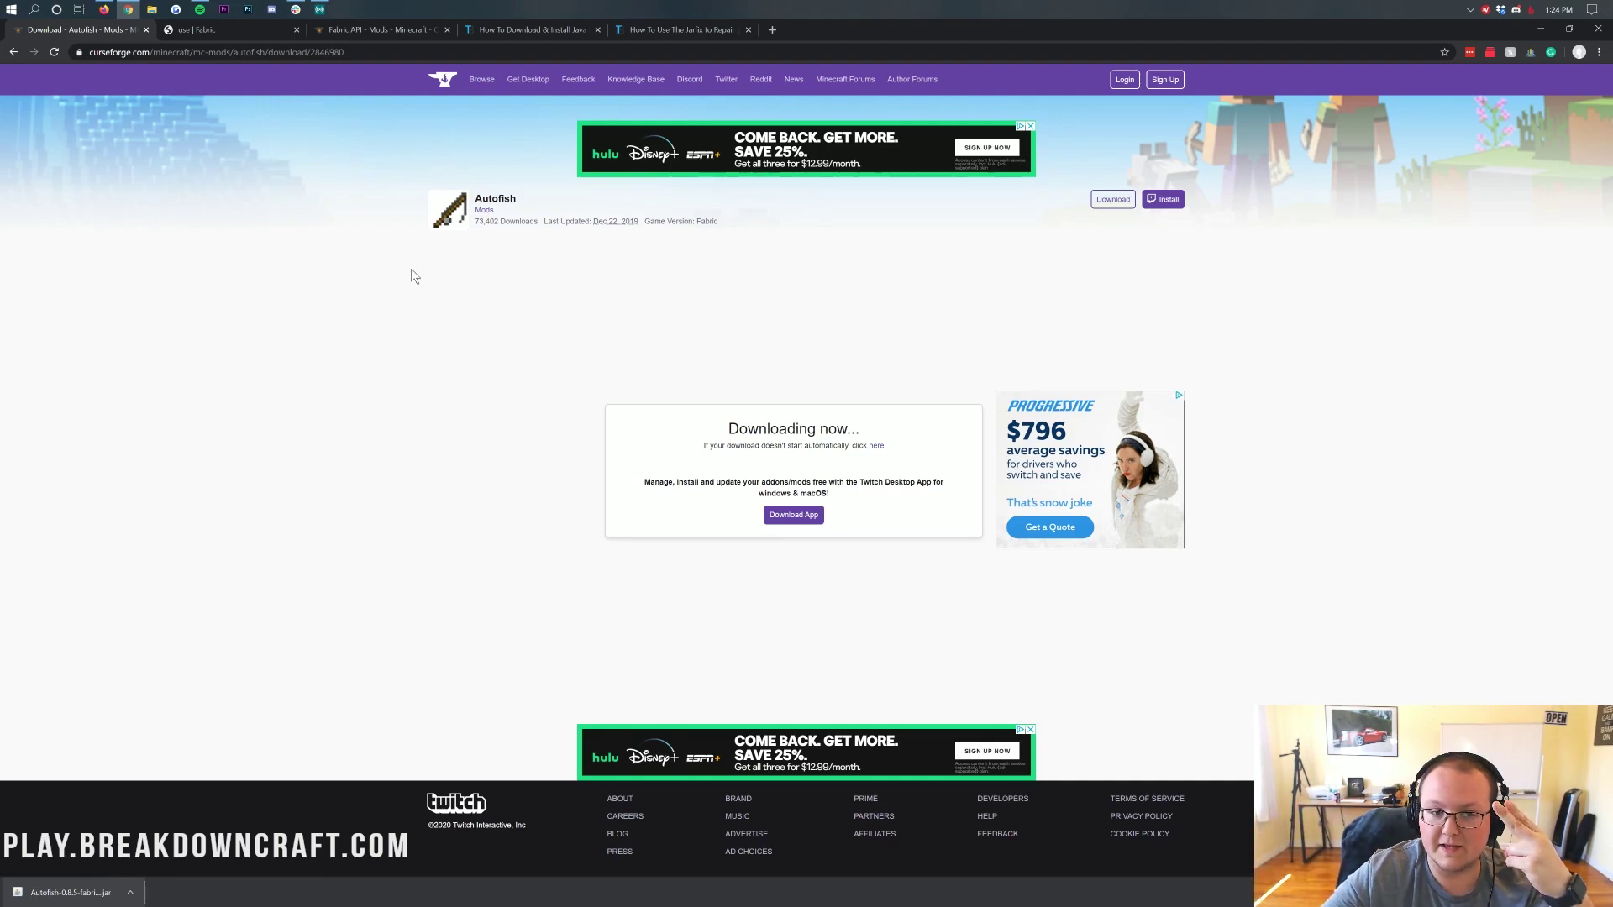
Download the universal JAR version of the Fabric installer for Vanilla from the Fabric site and keep the file
{"action": "left_click", "coordinate": [219, 31]}
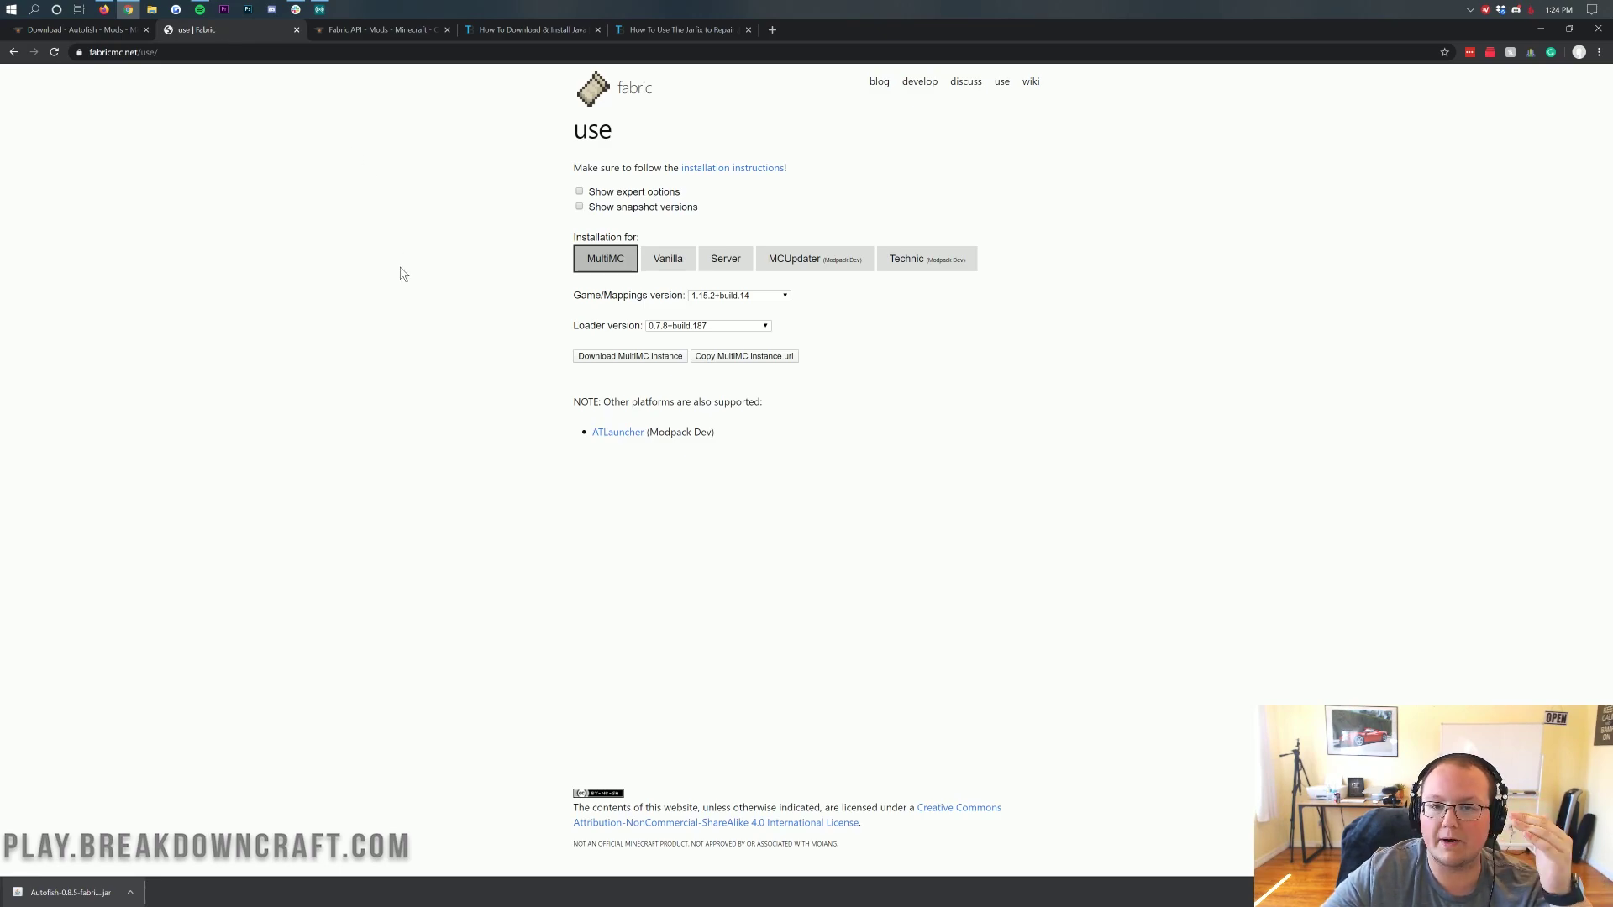
{"action": "left_click", "coordinate": [665, 262]}
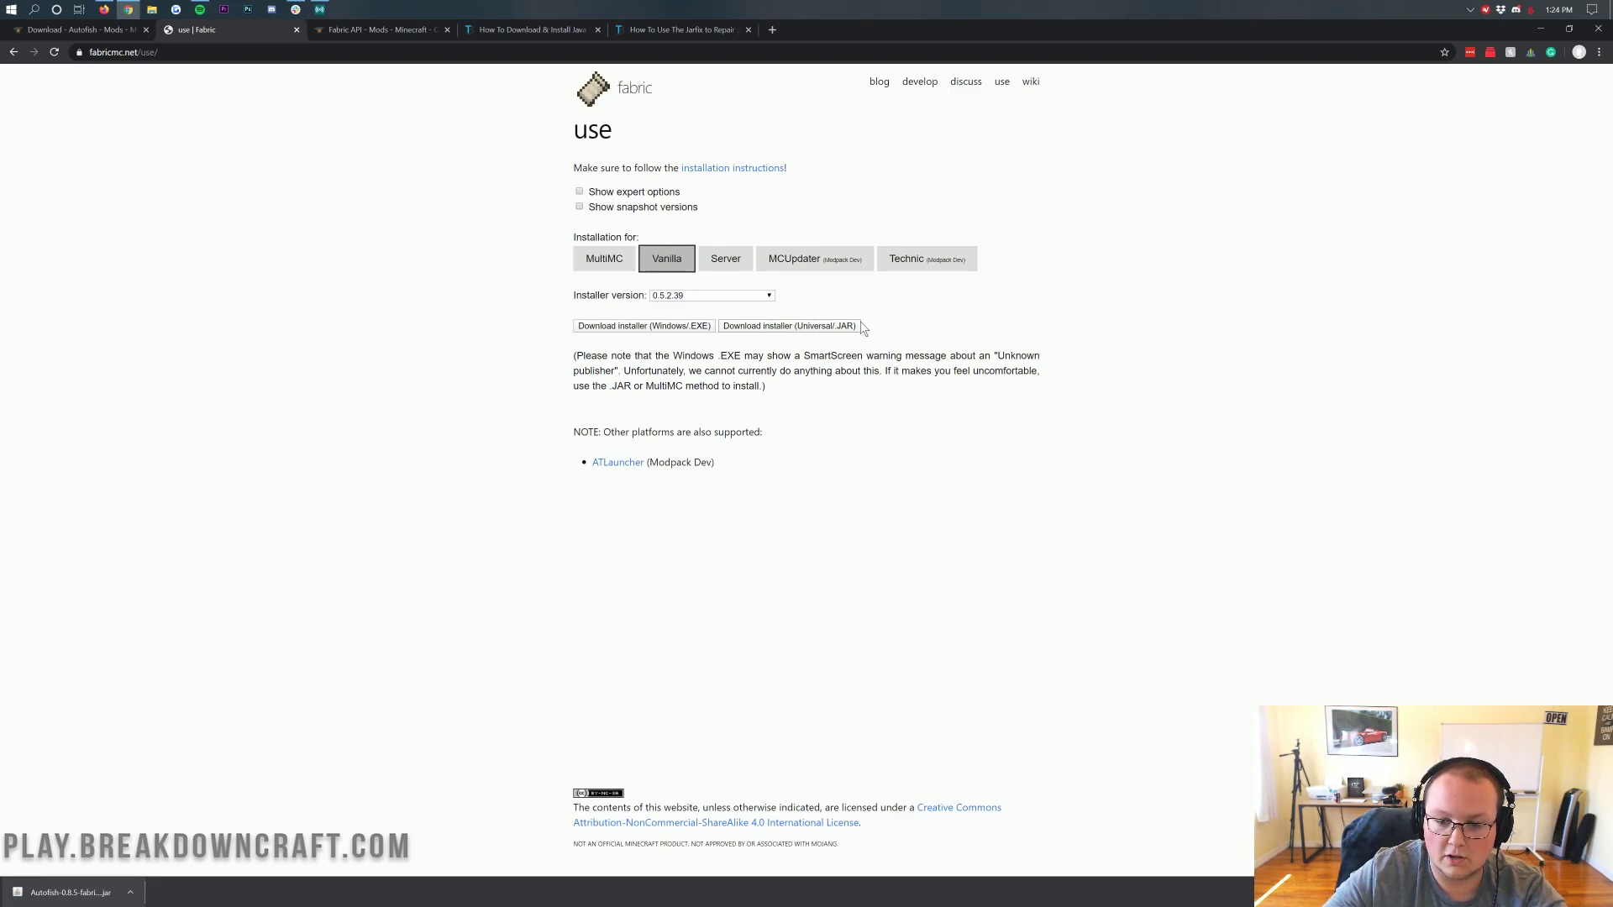
{"action": "left_click", "coordinate": [792, 324]}
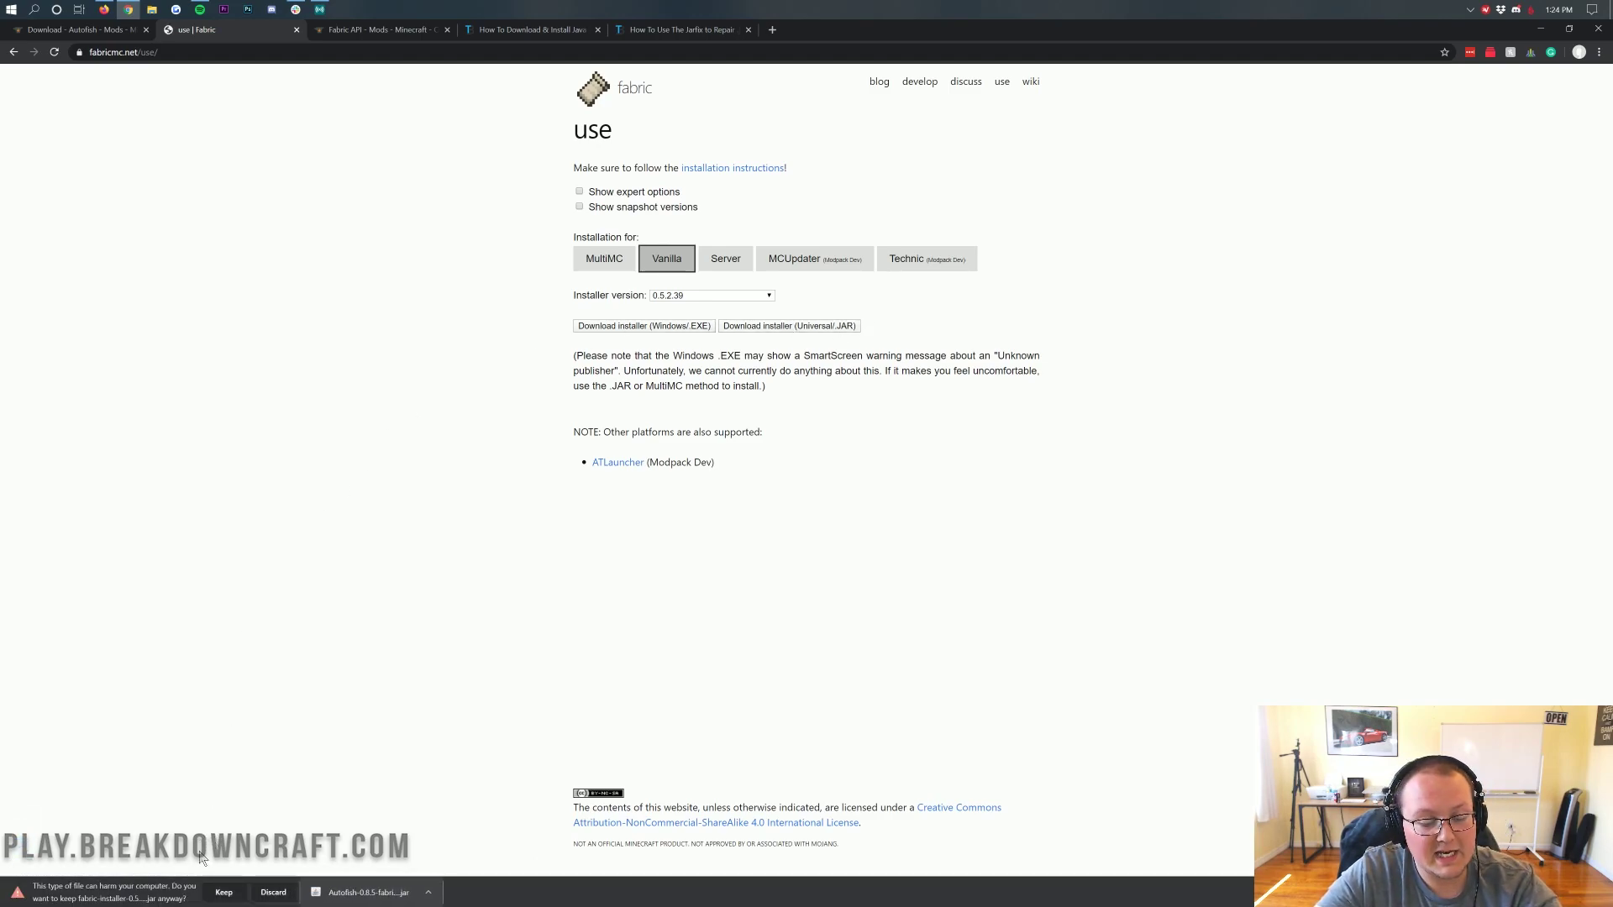
{"action": "left_click", "coordinate": [220, 893]}
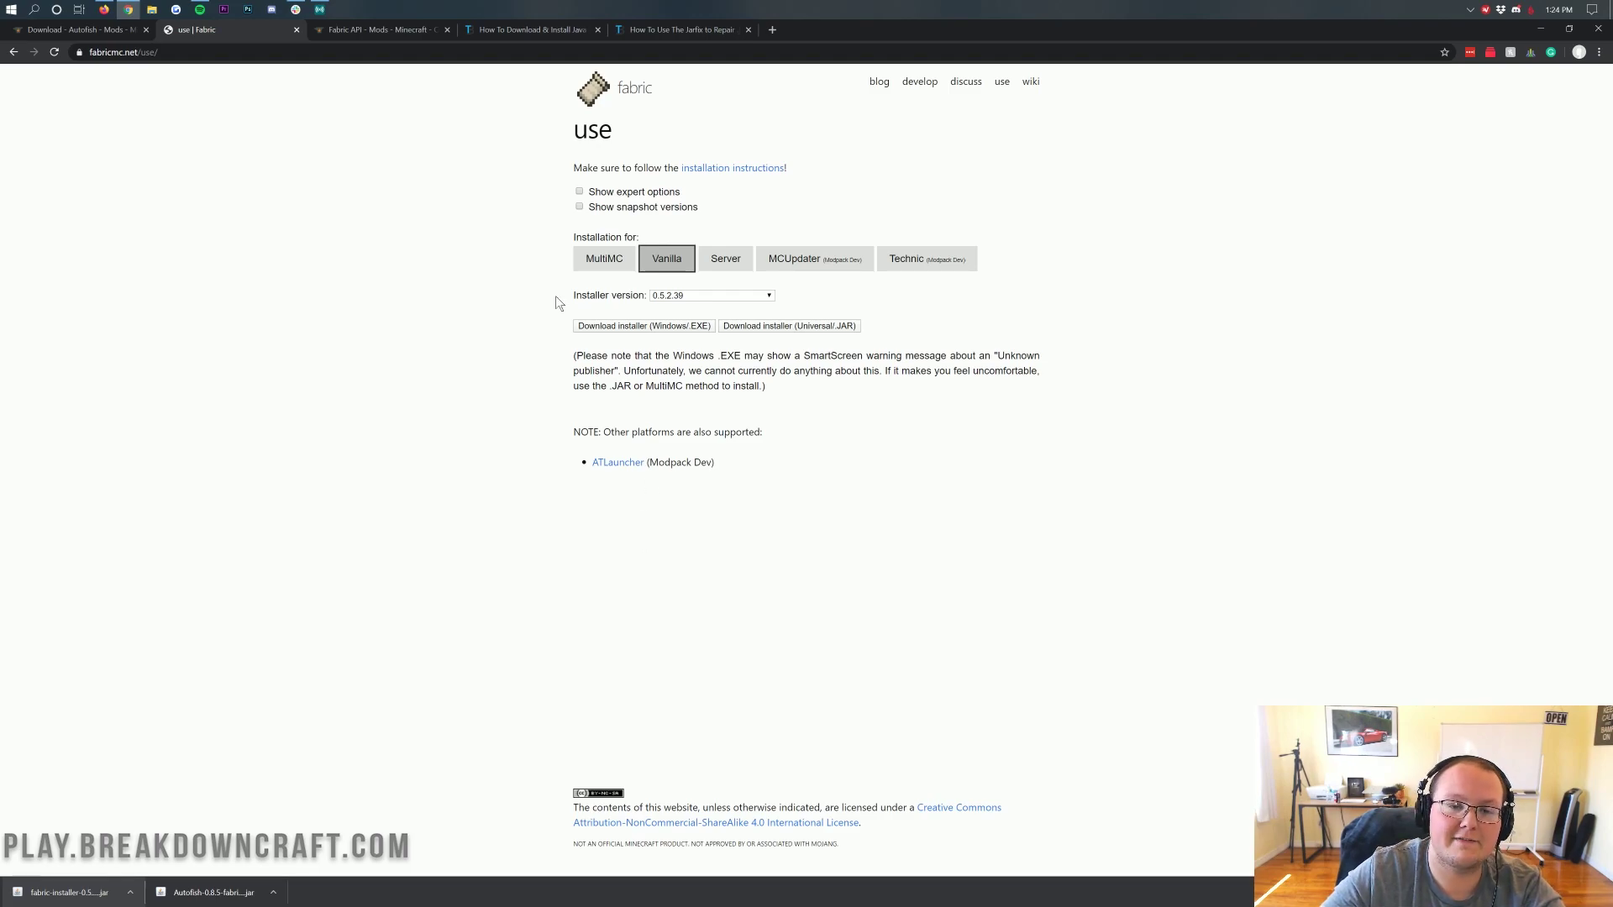
Download the [1.15.2] Fabric API 0.5.1 build 294 release from its CurseForge page and keep the JAR
{"action": "left_click", "coordinate": [396, 34]}
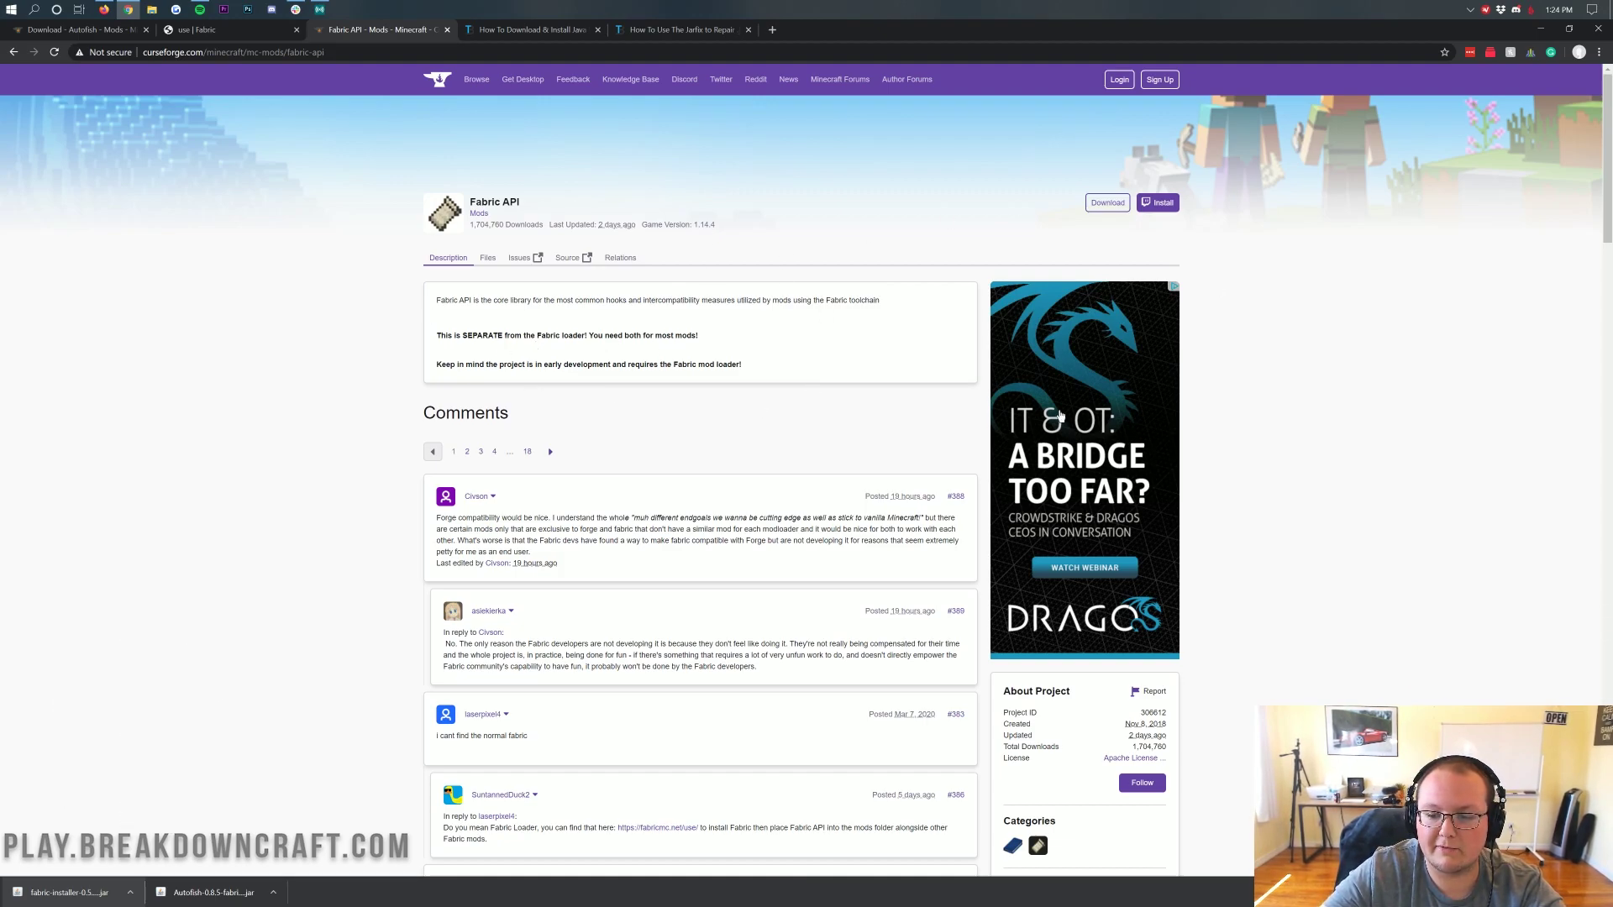
{"action": "scroll", "coordinate": [1064, 379], "scroll_direction": "down", "scroll_amount": 7}
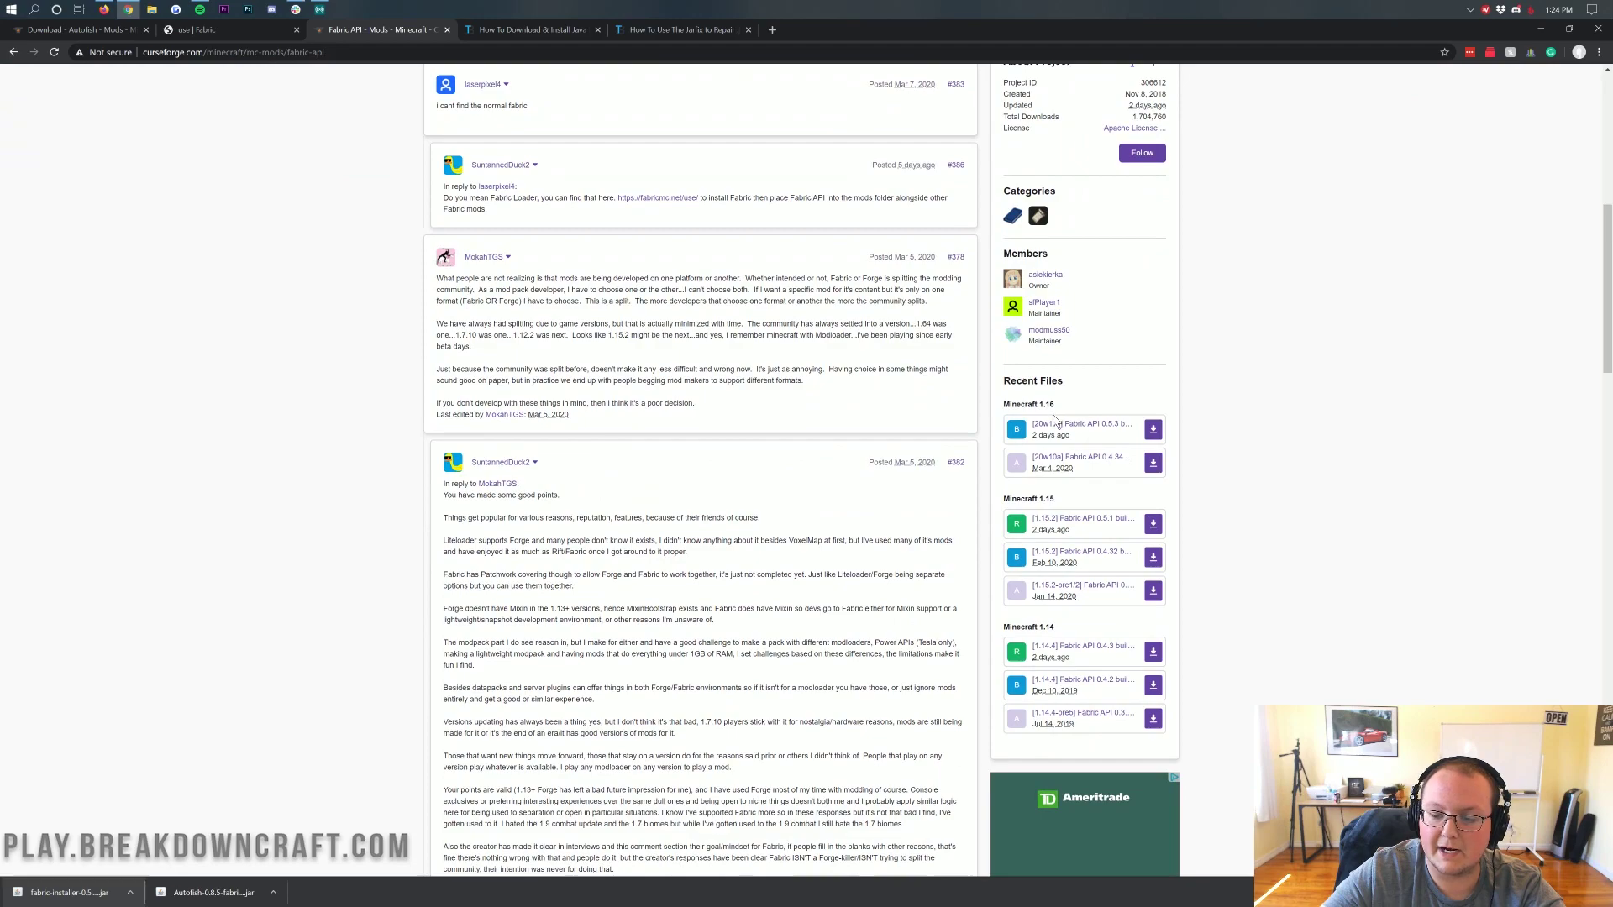
{"action": "scroll", "coordinate": [1012, 375], "scroll_direction": "down", "scroll_amount": 1}
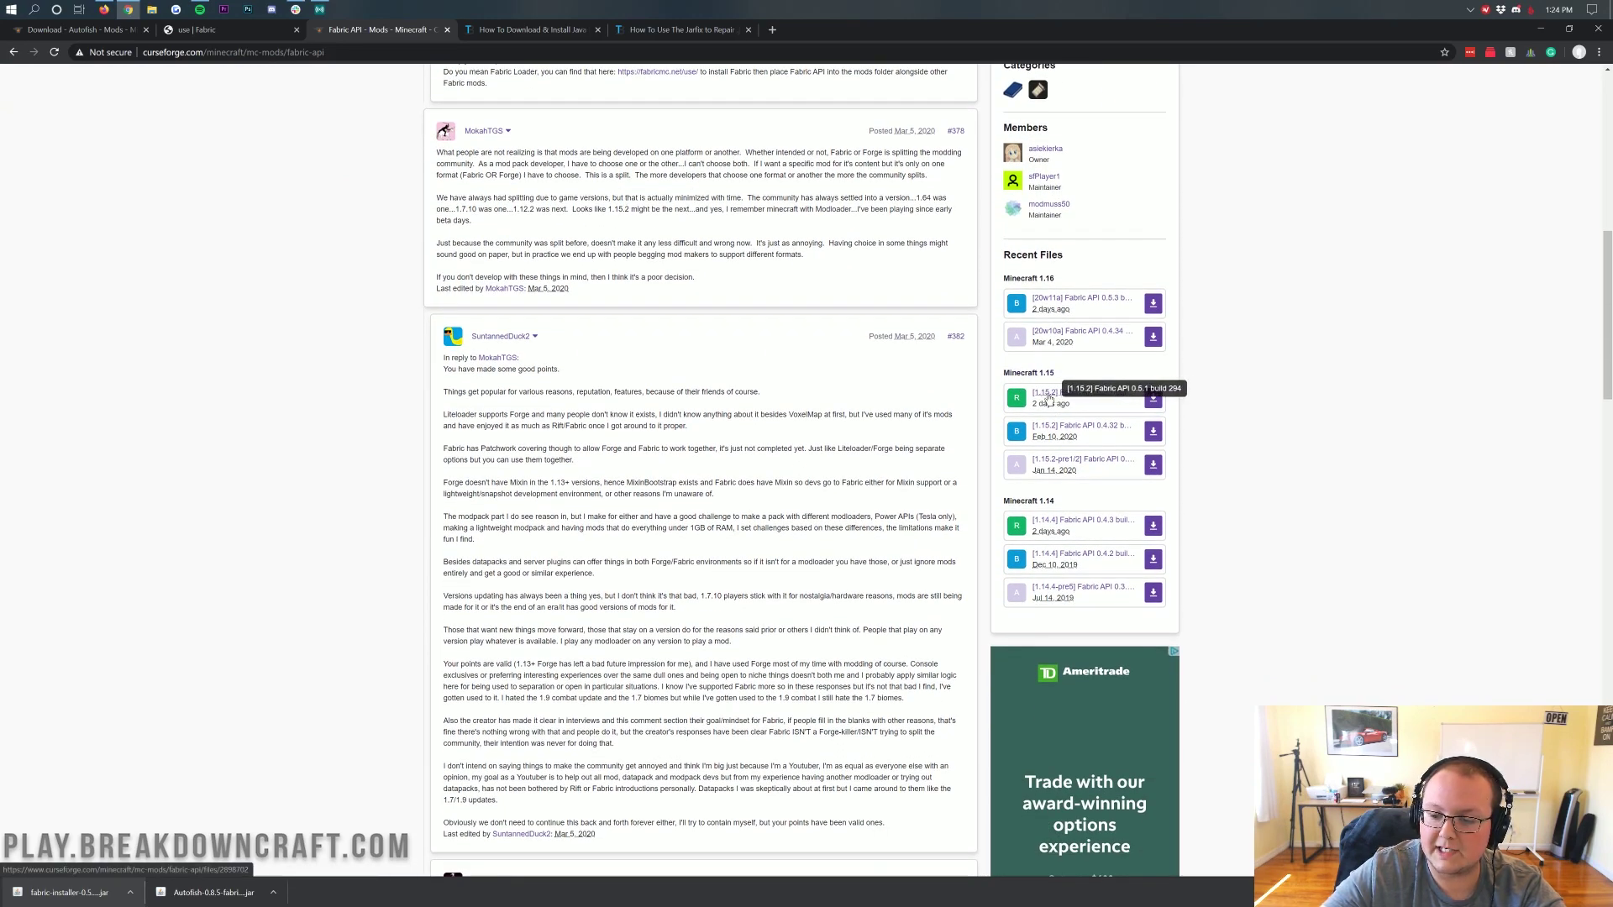
{"action": "left_click", "coordinate": [1153, 398]}
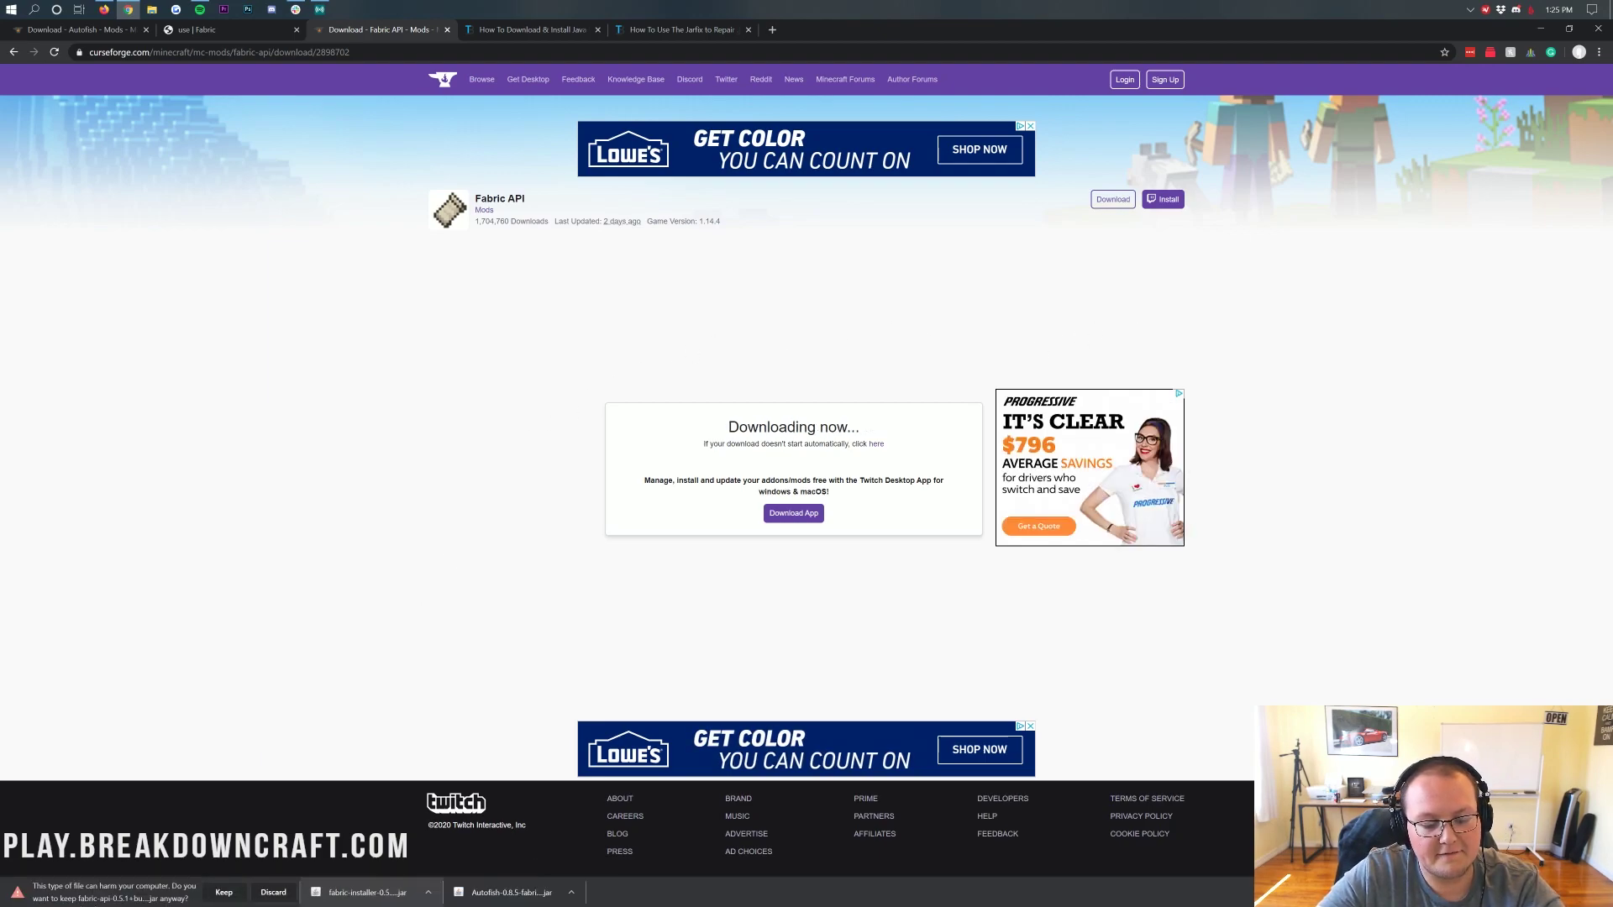
{"action": "left_click", "coordinate": [224, 893]}
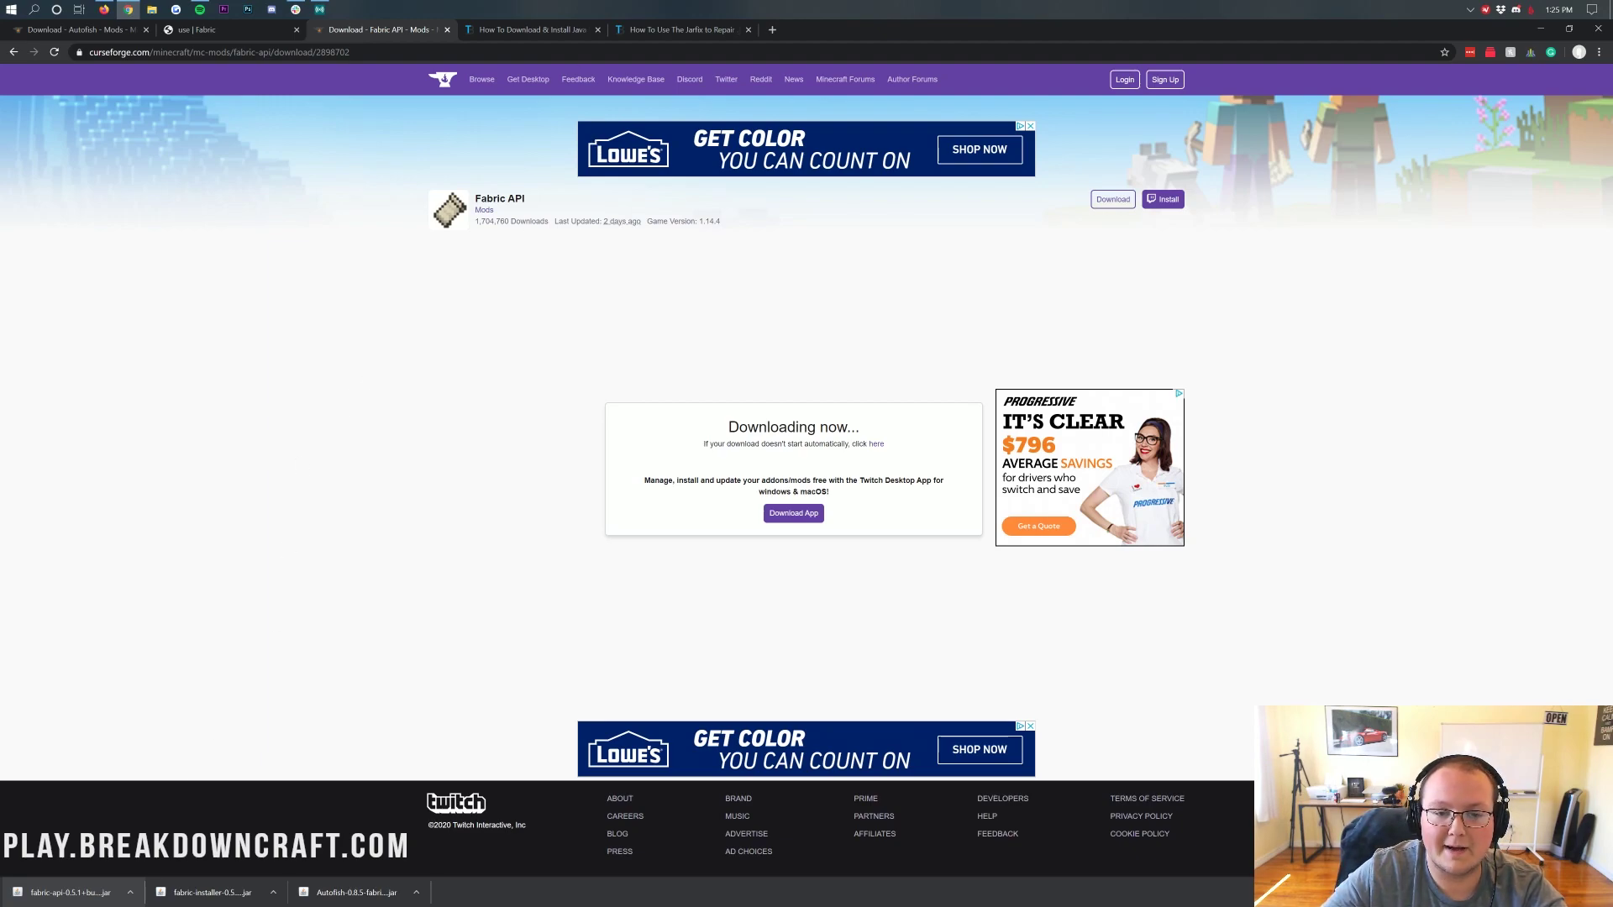
Minimize the browser and arrange the Autofish, Fabric installer and Fabric API files in a row on the desktop
{"action": "left_click", "coordinate": [533, 29]}
{"action": "left_click", "coordinate": [1540, 30]}
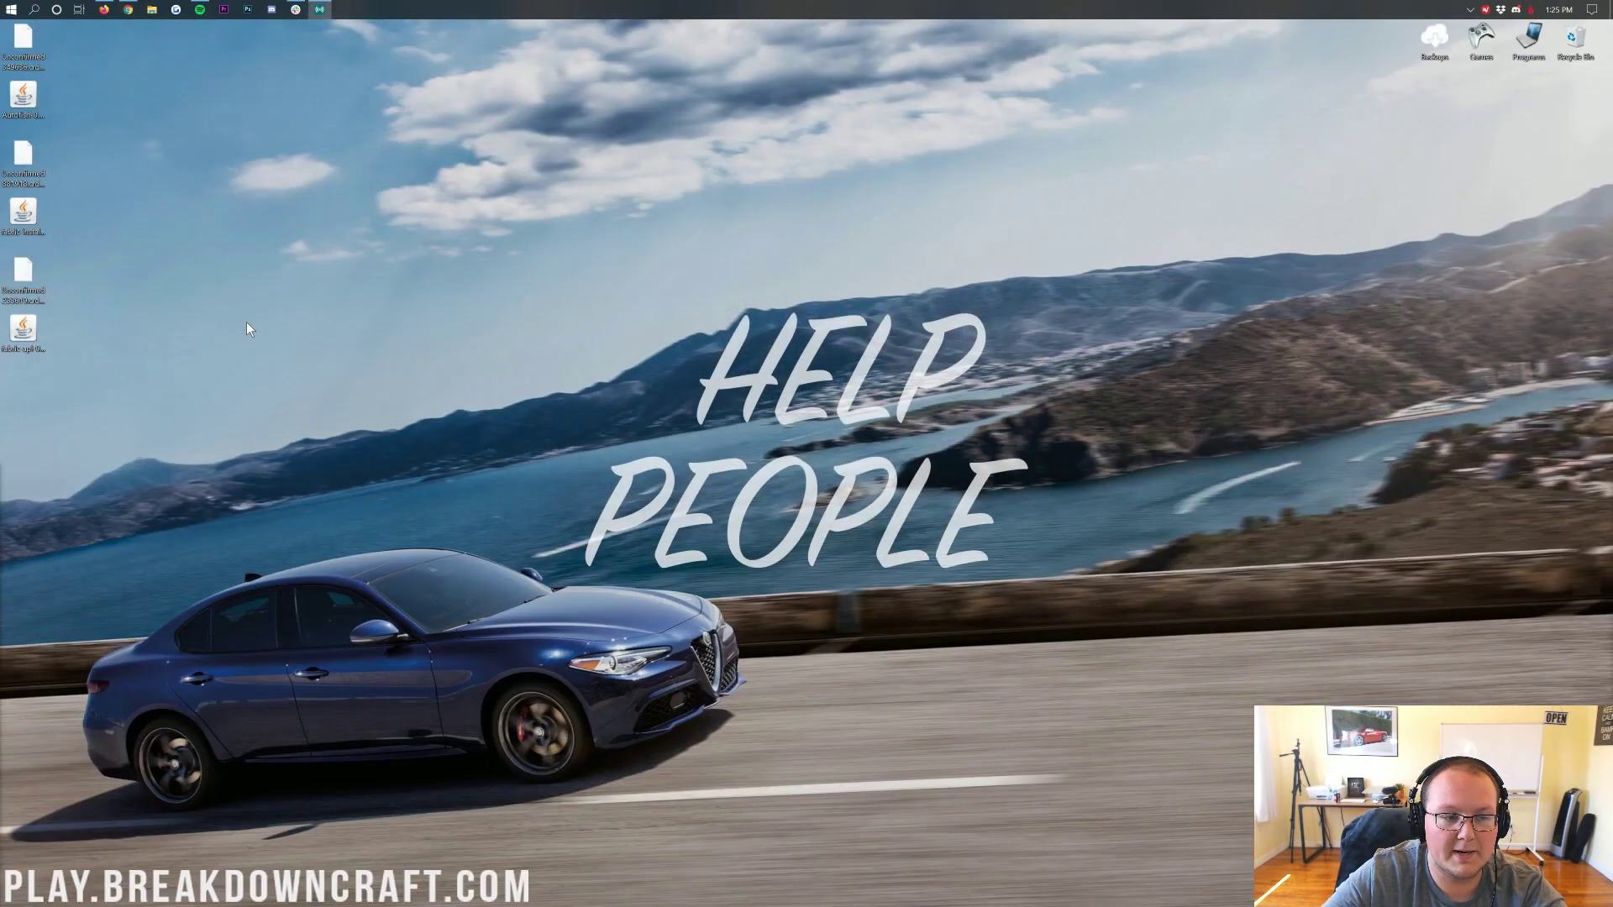
{"action": "left_click_drag", "start_coordinate": [23, 95], "coordinate": [212, 97]}
{"action": "left_click_drag", "start_coordinate": [29, 225], "coordinate": [267, 109]}
{"action": "left_click_drag", "start_coordinate": [23, 329], "coordinate": [294, 108]}
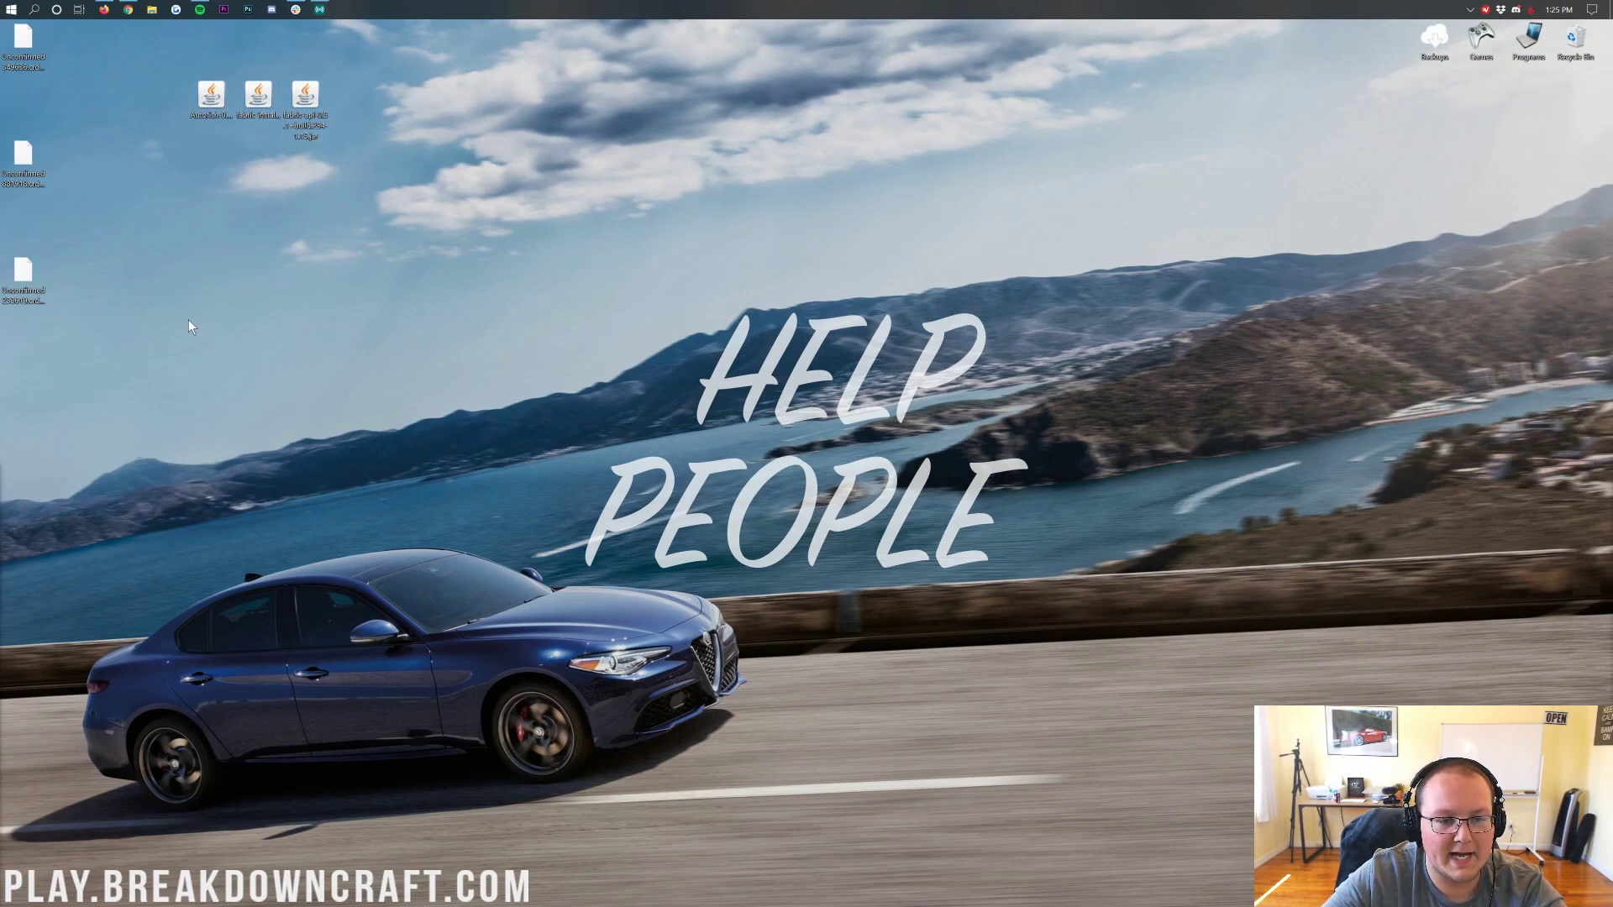
{"action": "left_click_drag", "start_coordinate": [91, 429], "coordinate": [1525, 642]}
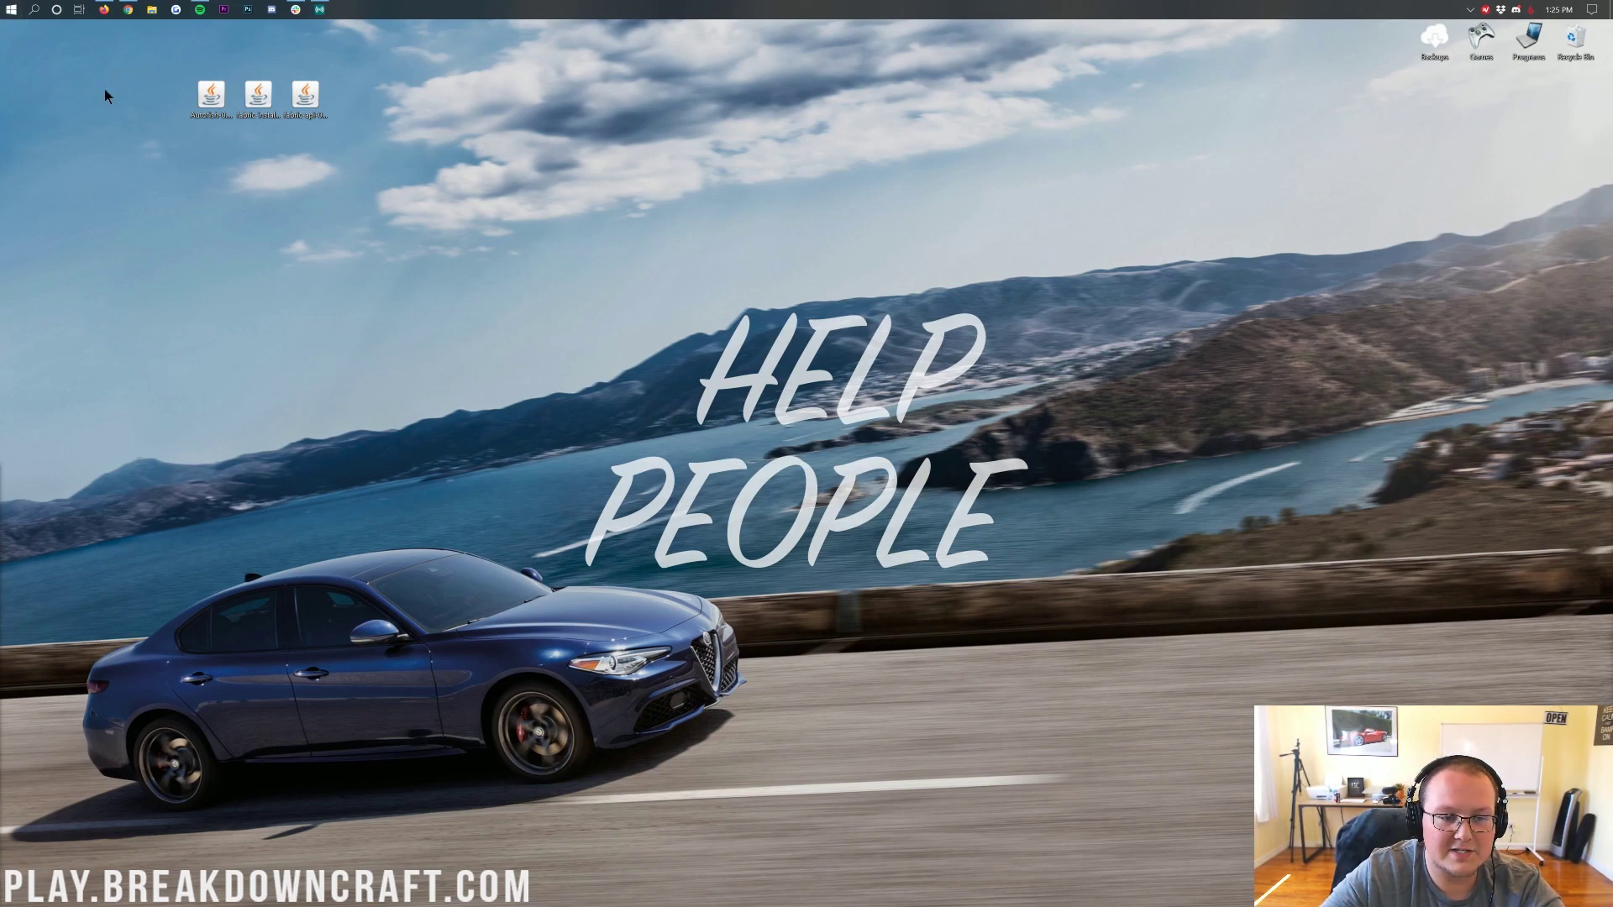
{"action": "left_click_drag", "start_coordinate": [103, 87], "coordinate": [459, 138]}
{"action": "left_click", "coordinate": [459, 138]}
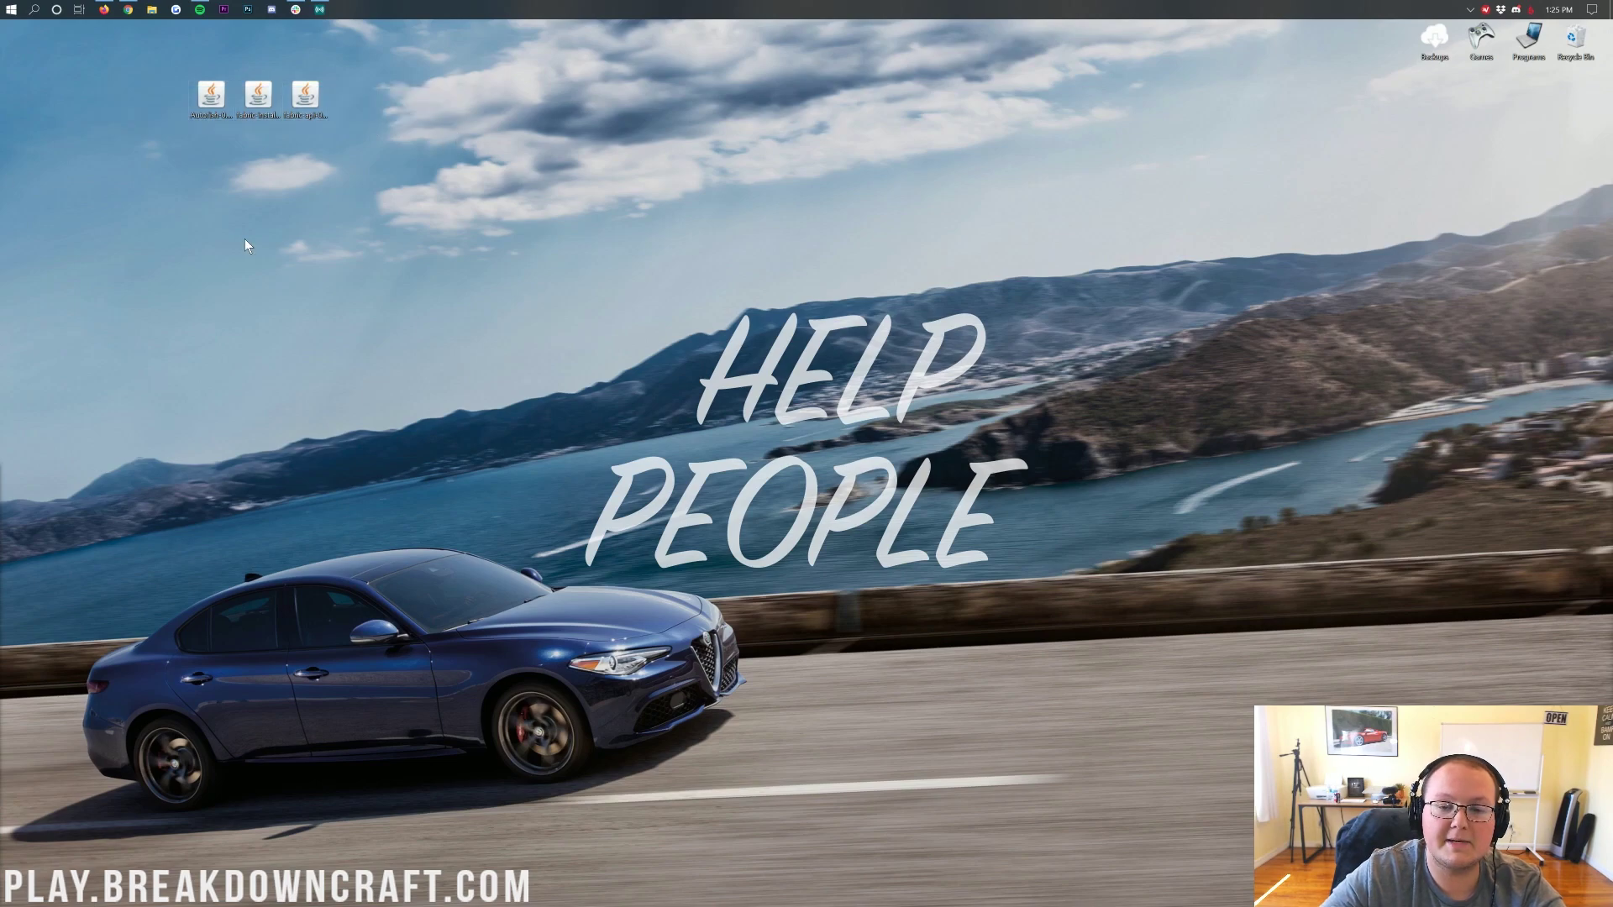
Search Windows for "down" and open the Downloads folder
{"action": "left_click", "coordinate": [2, 6]}
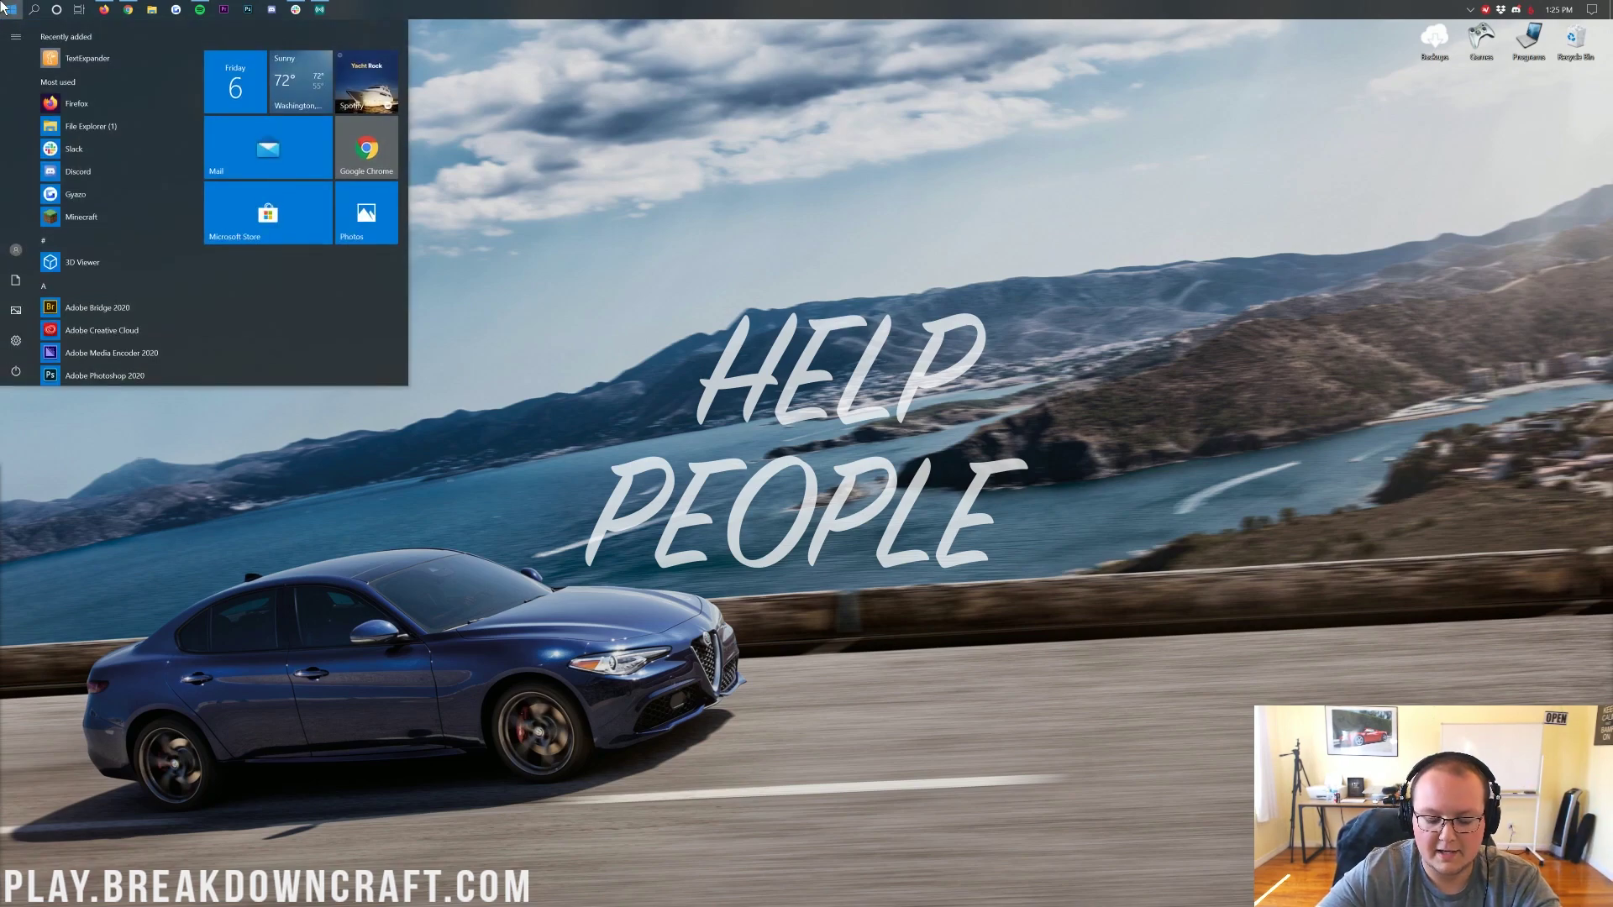
{"action": "type", "text": "dow"}
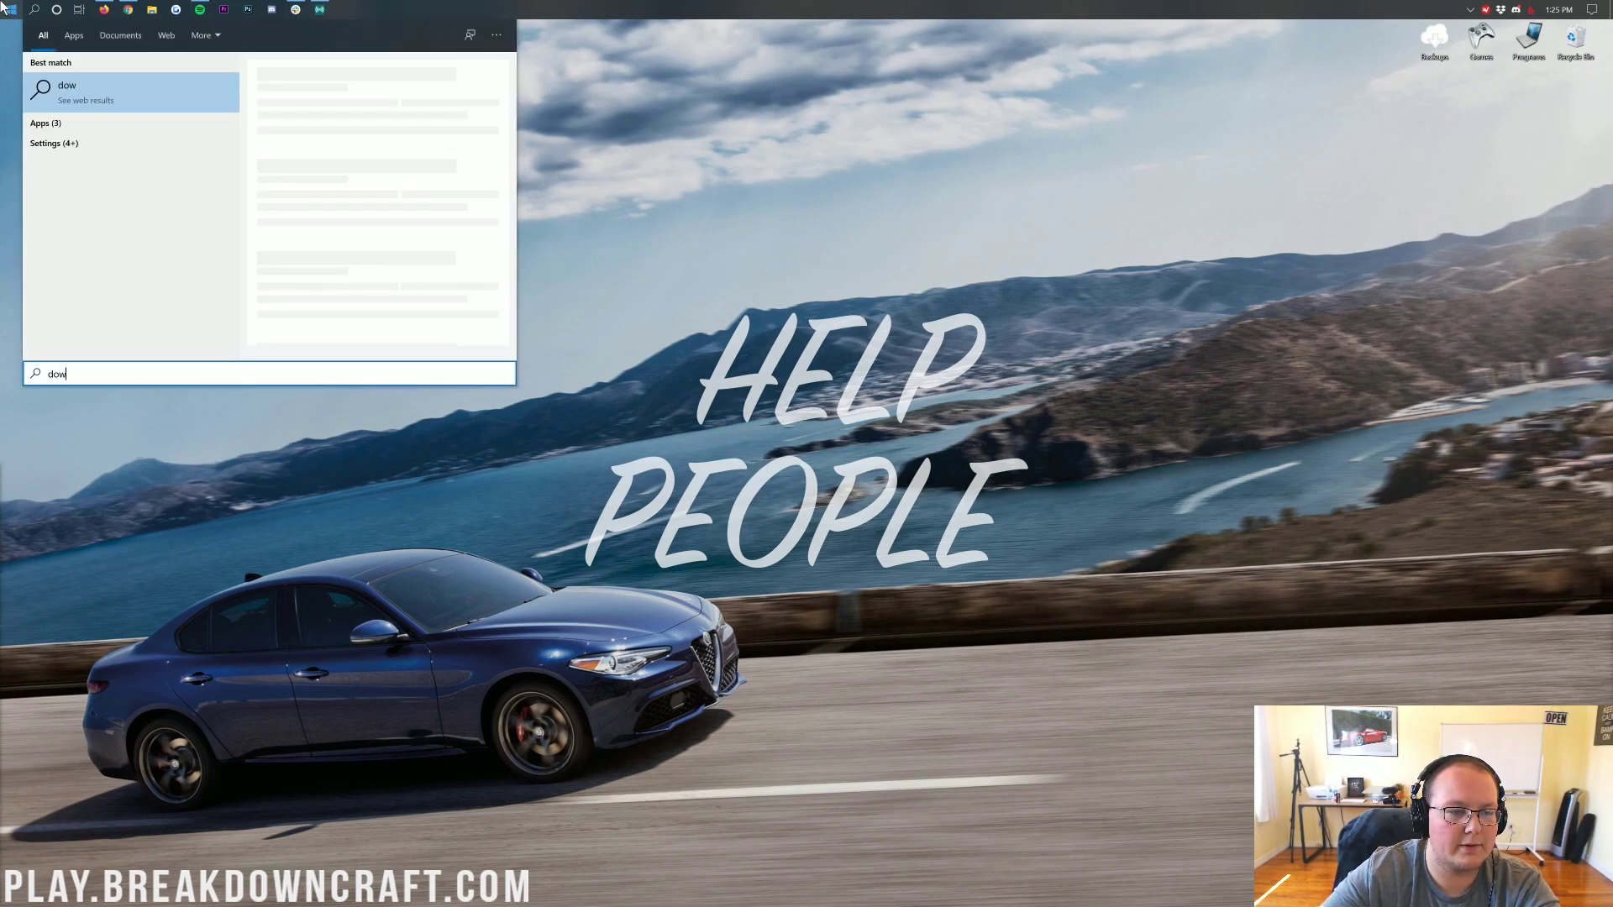
{"action": "type", "text": "n"}
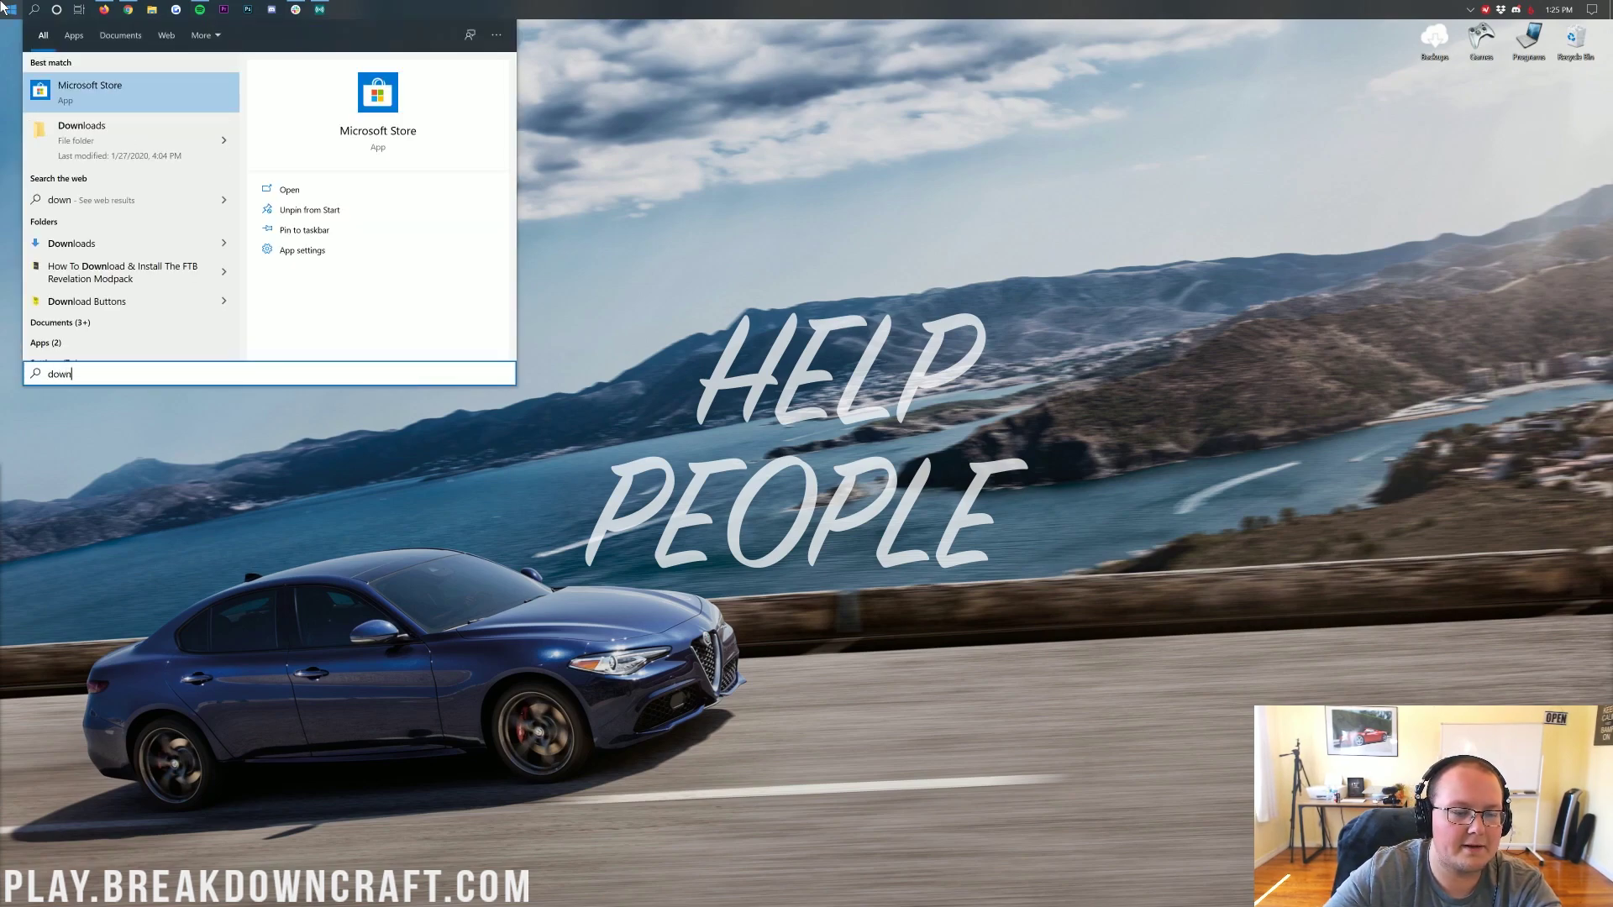
{"action": "left_click", "coordinate": [80, 126]}
Move the three downloaded JAR files together slightly lower on the desktop and close the Downloads folder
{"action": "left_click_drag", "start_coordinate": [301, 173], "coordinate": [187, 80]}
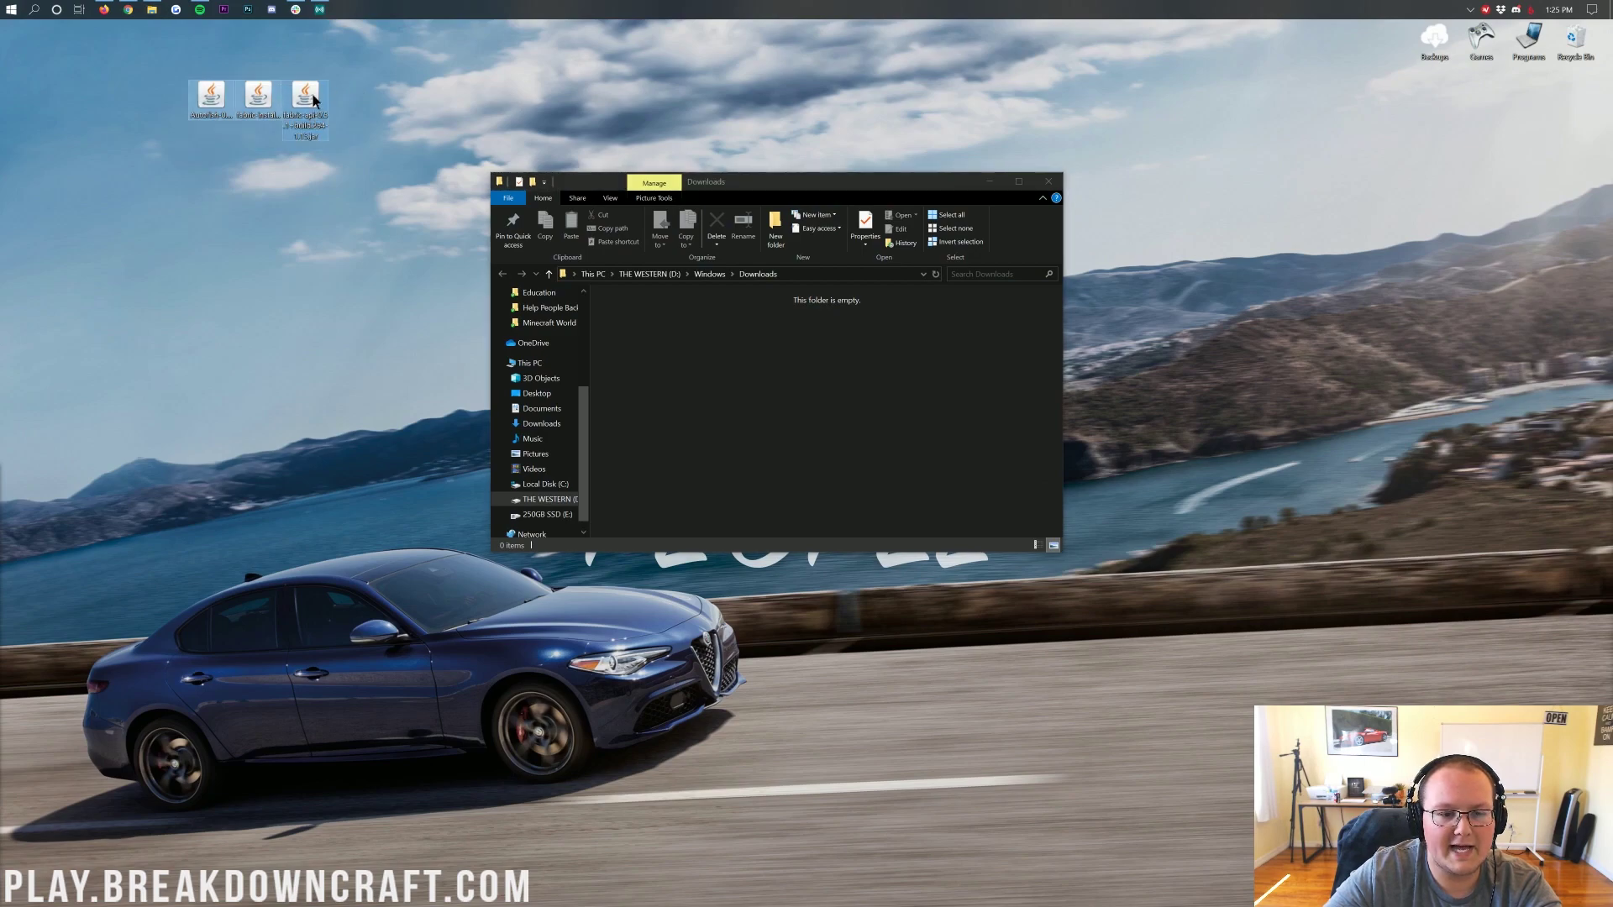
{"action": "left_click_drag", "start_coordinate": [305, 99], "coordinate": [374, 176]}
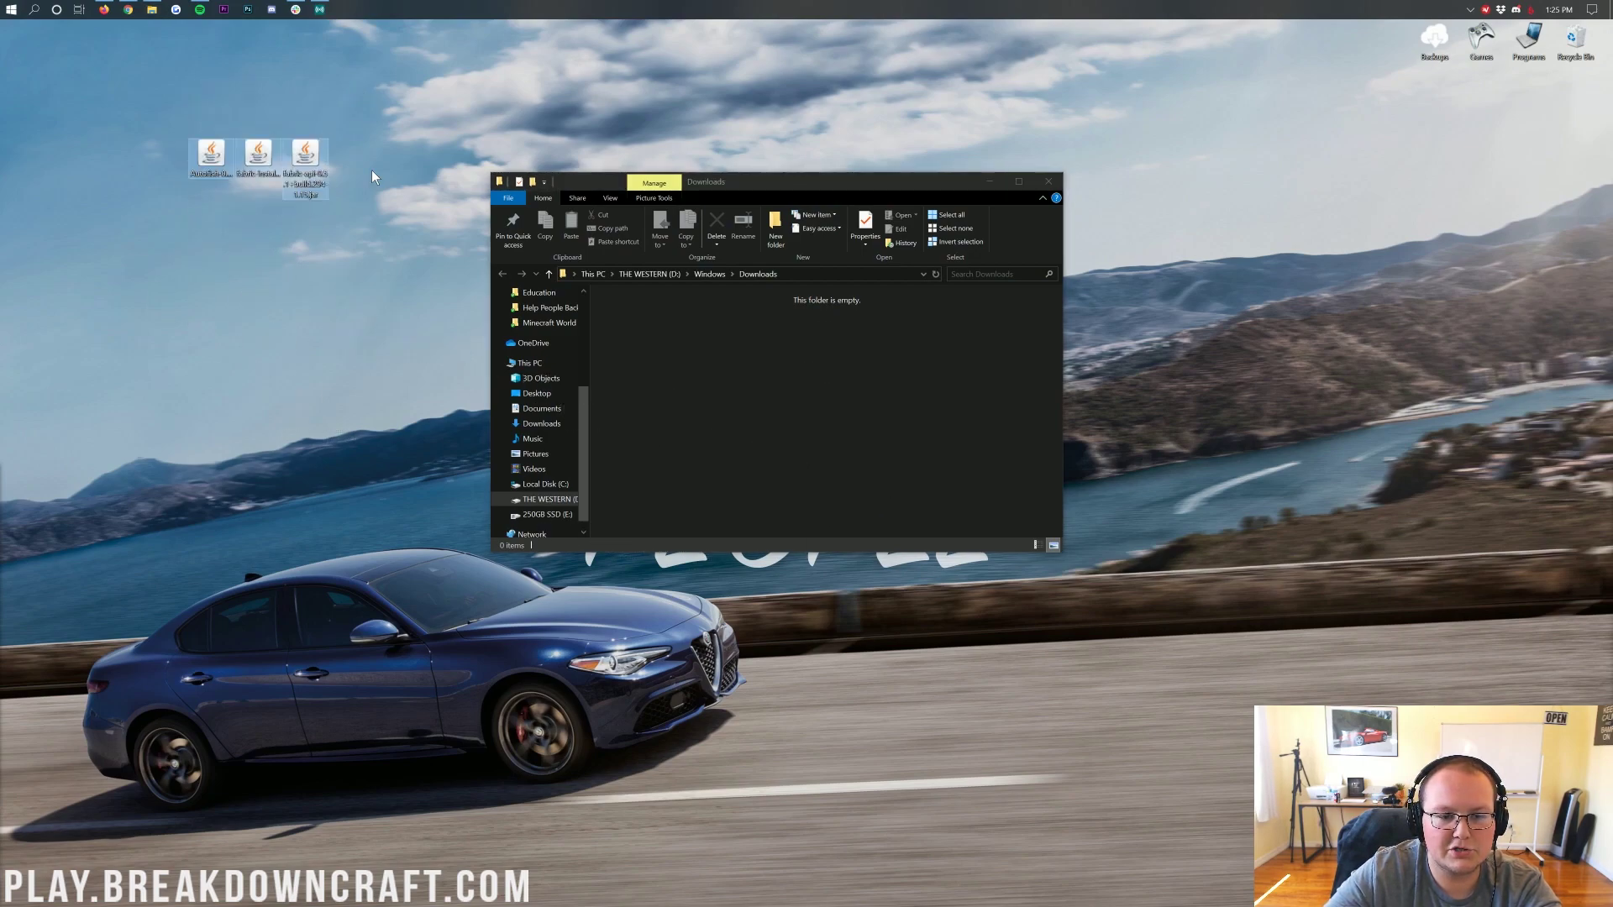
{"action": "left_click", "coordinate": [1049, 182]}
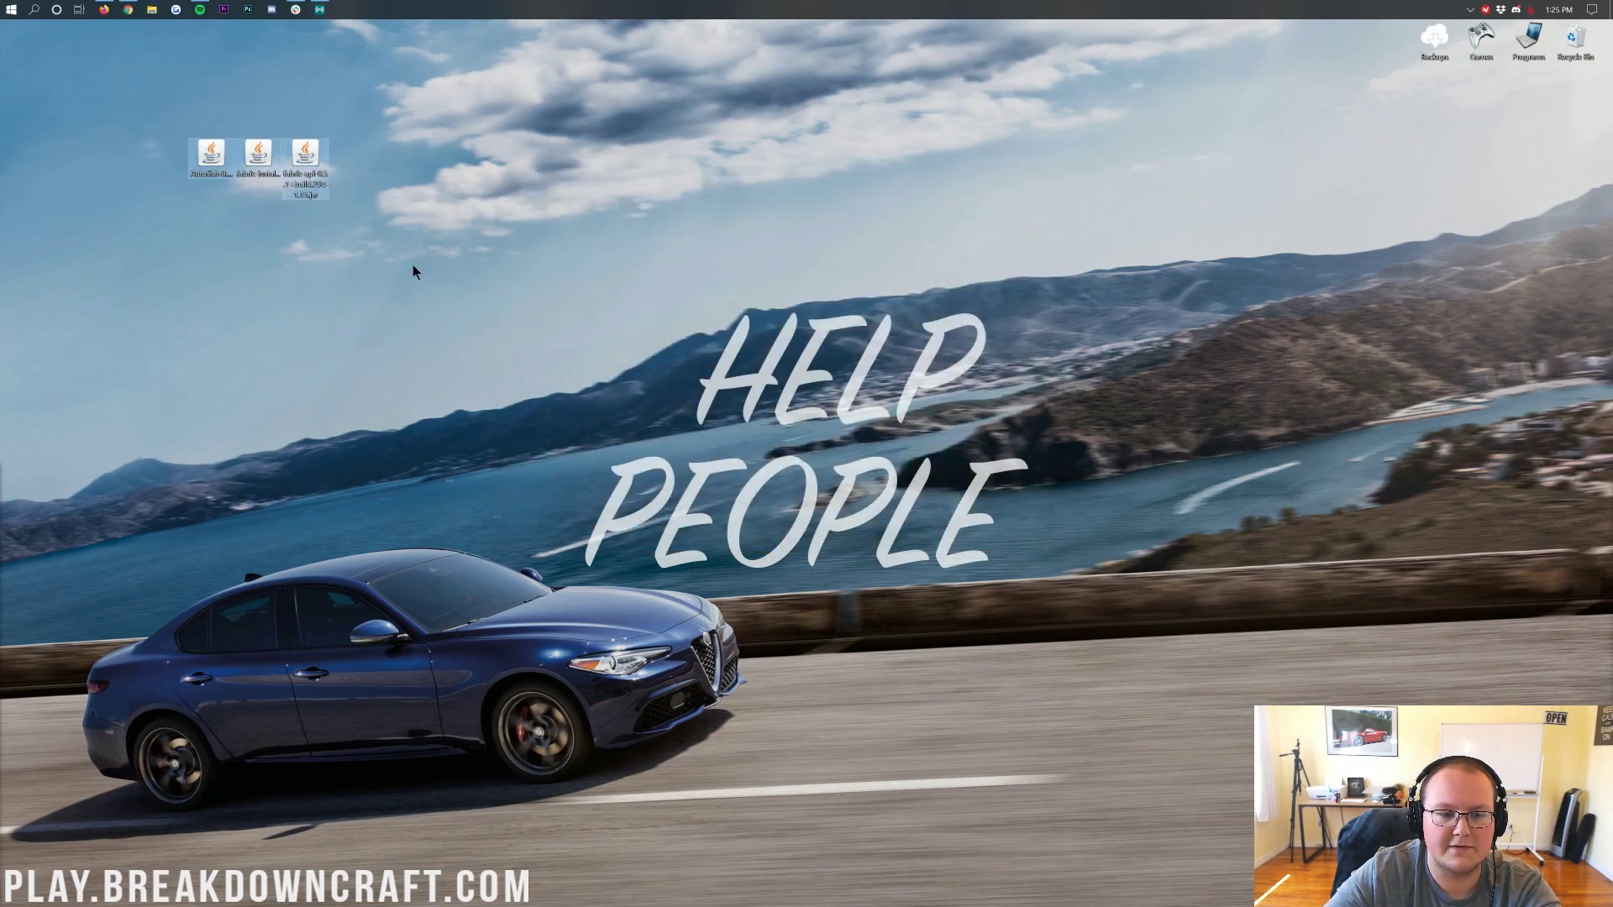
Move the Fabric installer JAR away from the Autofish and Fabric API files on the desktop
{"action": "left_click", "coordinate": [214, 177]}
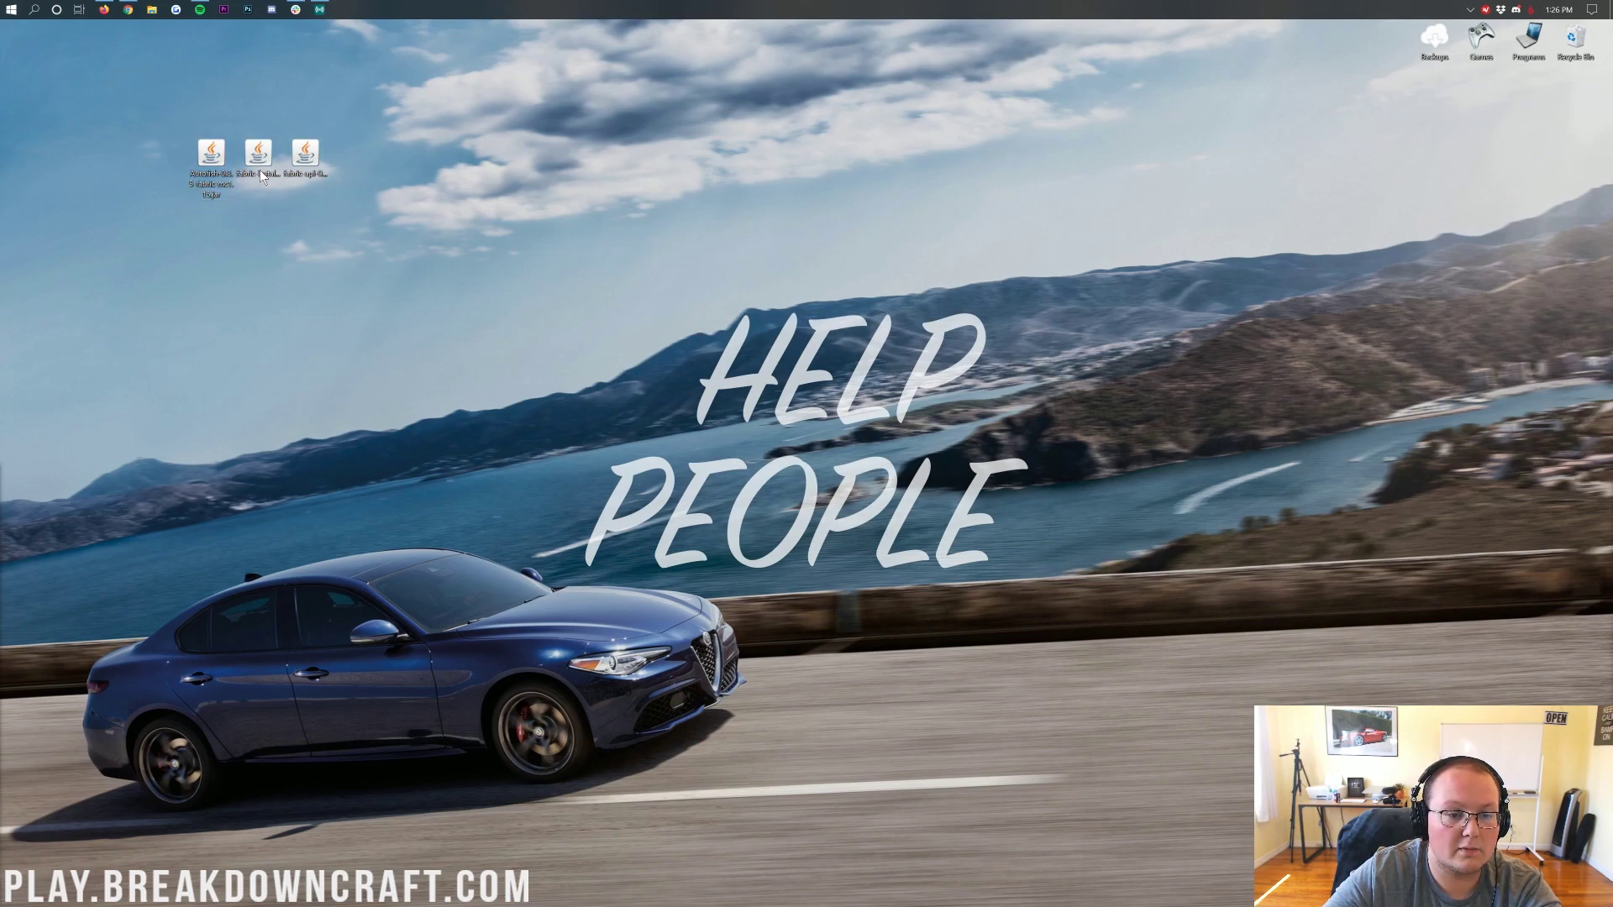
{"action": "left_click_drag", "start_coordinate": [259, 168], "coordinate": [445, 172]}
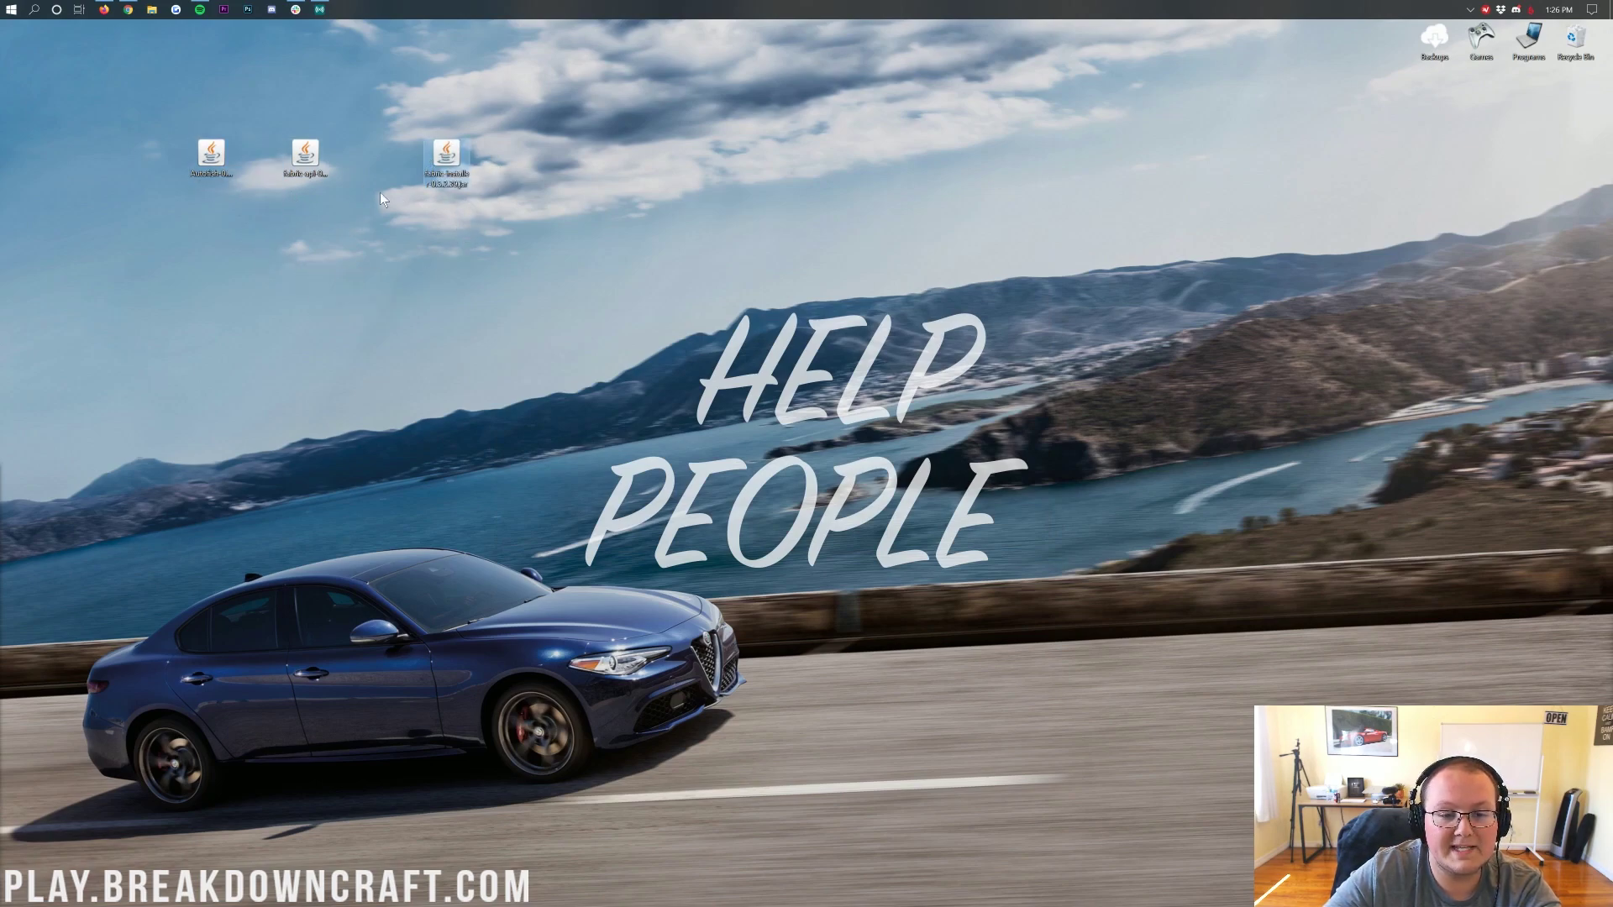
{"action": "right_click", "coordinate": [446, 158]}
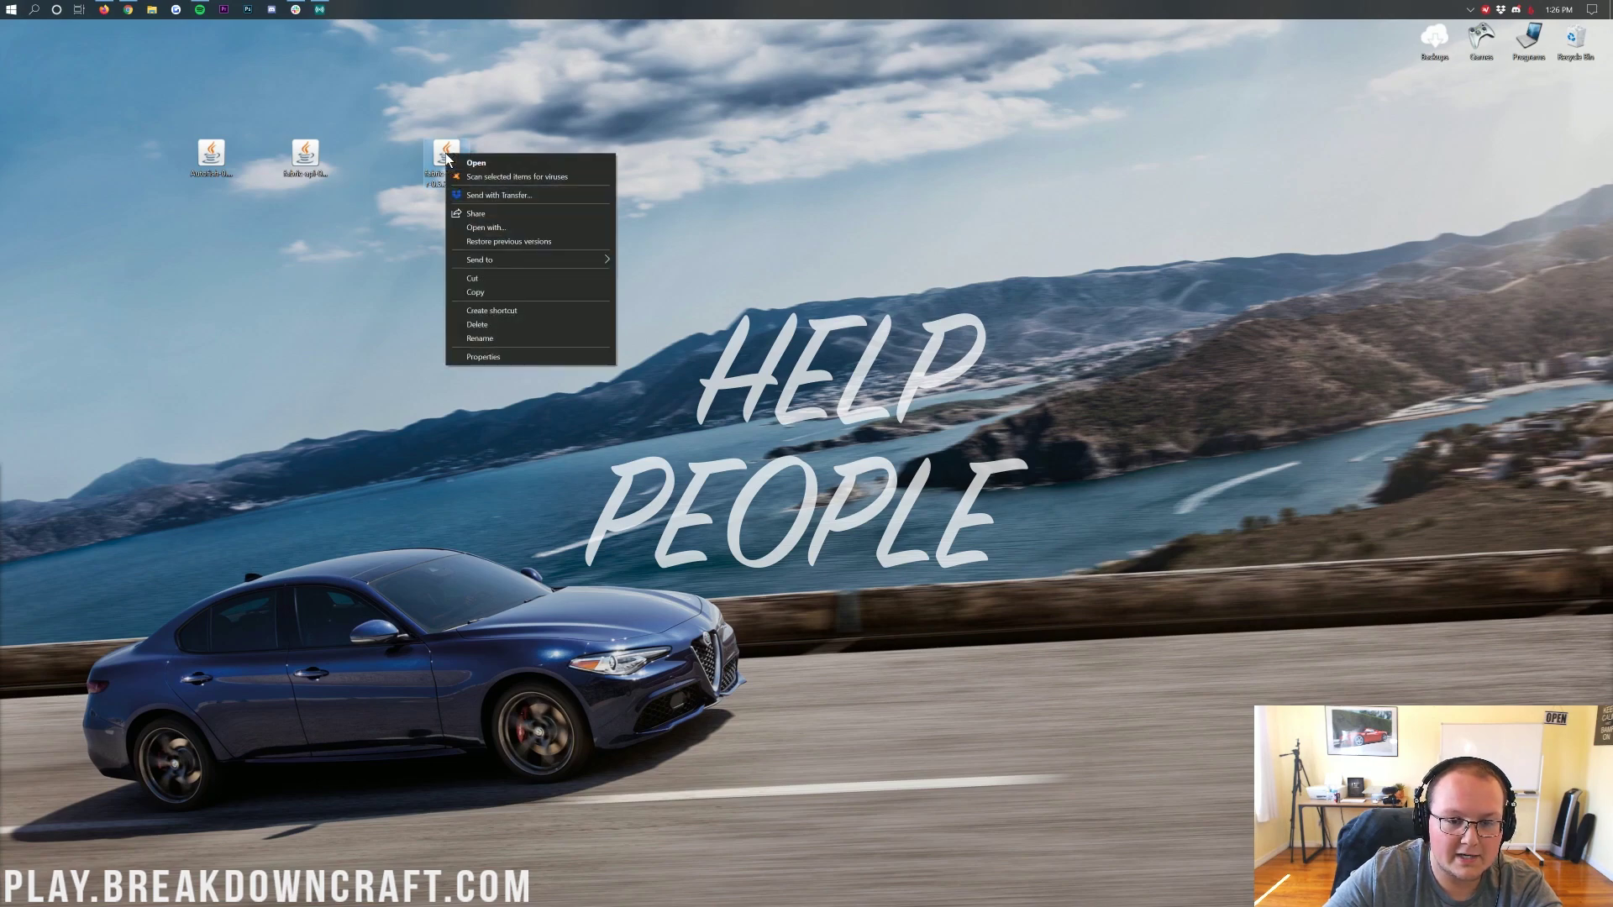
{"action": "left_click", "coordinate": [495, 227]}
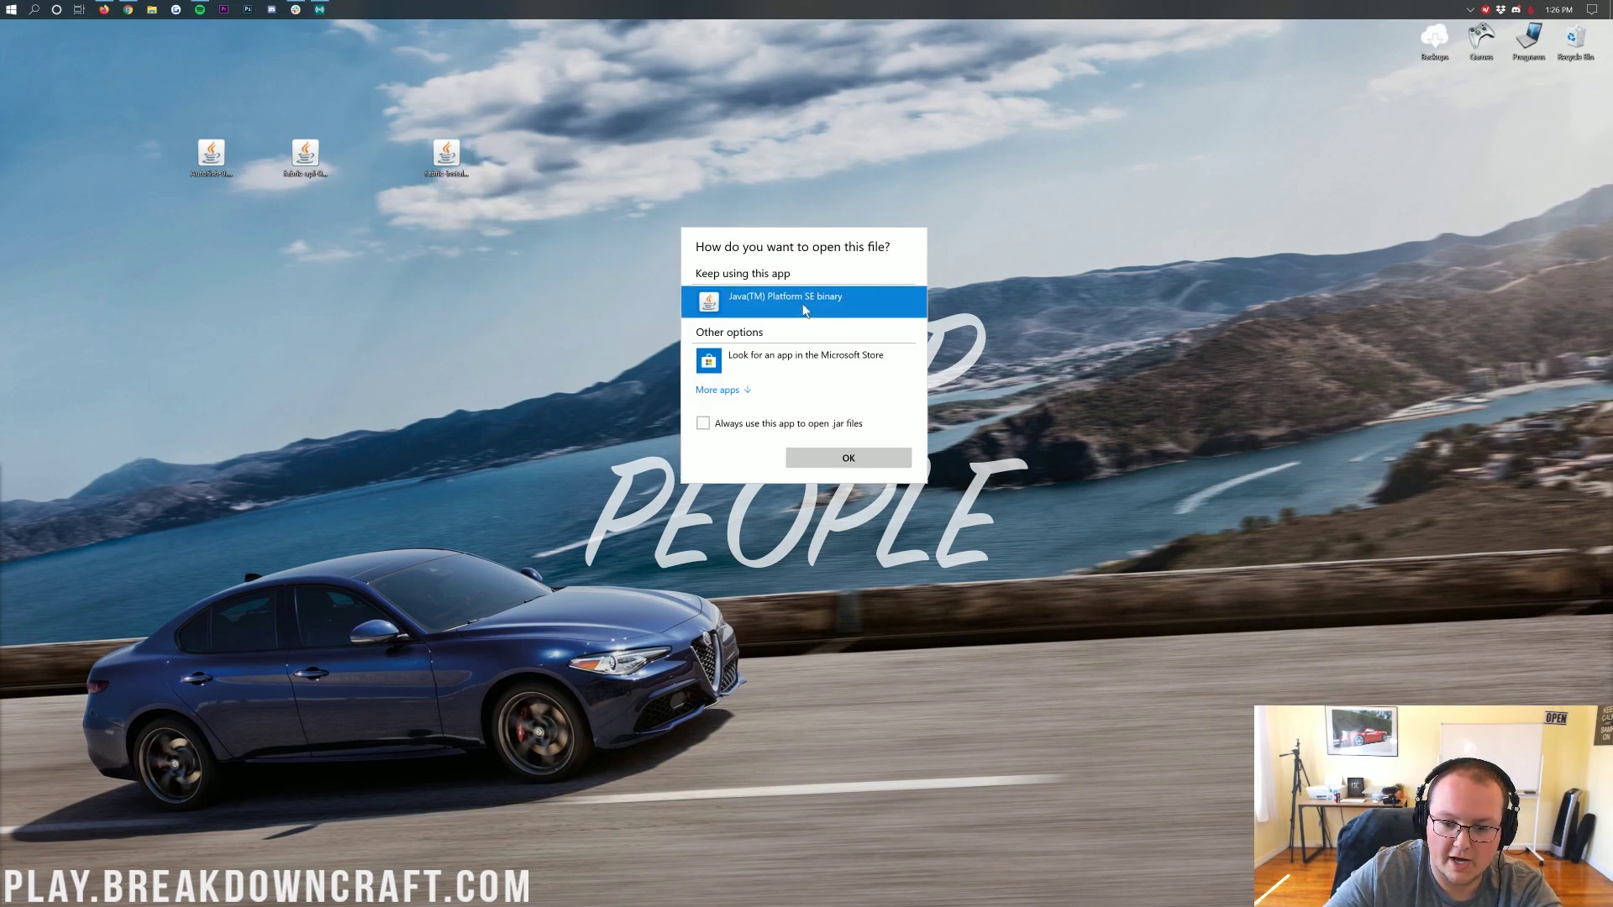
{"action": "left_click", "coordinate": [519, 322]}
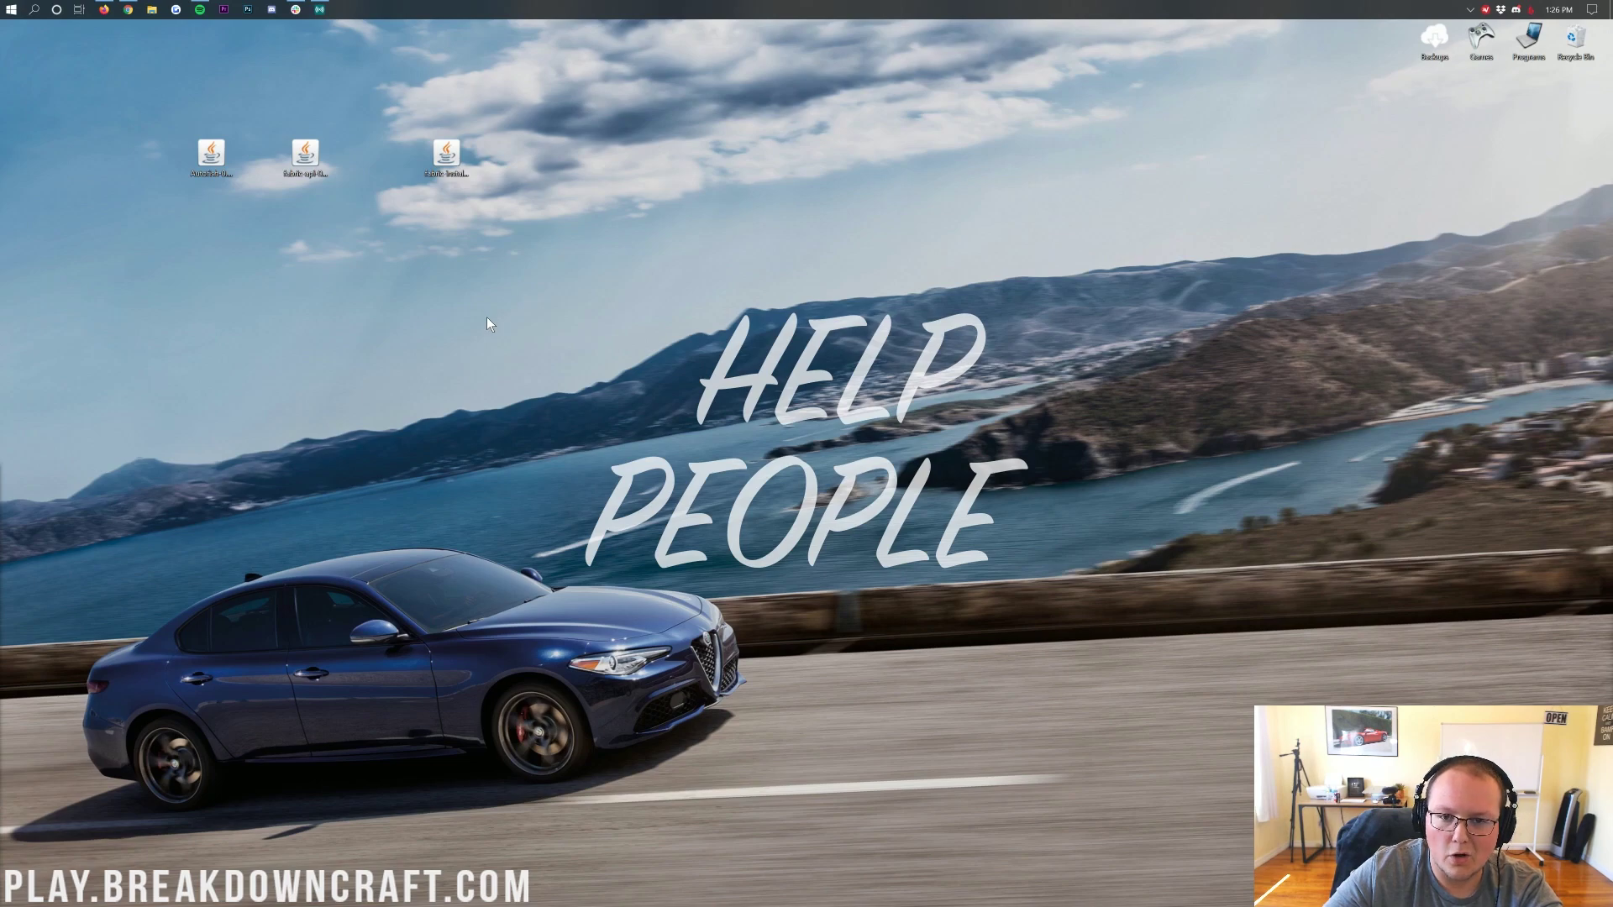
{"action": "left_click_drag", "start_coordinate": [559, 152], "coordinate": [229, 194]}
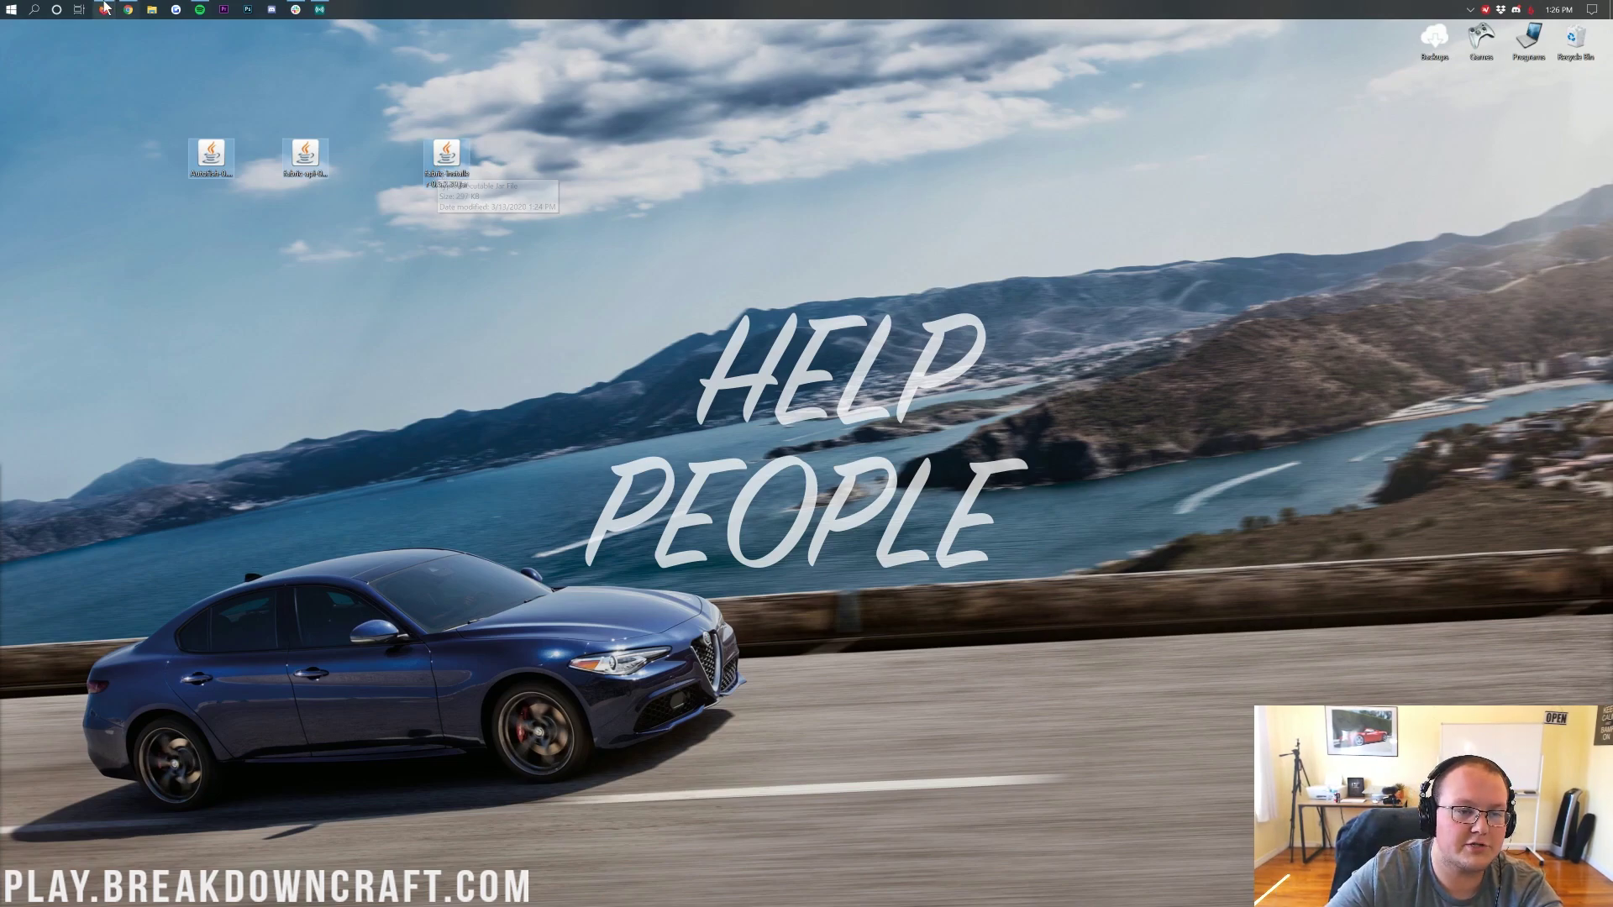
Switch to Chrome and look over the article on downloading and installing Java for Minecraft servers and mods
{"action": "left_click", "coordinate": [129, 8]}
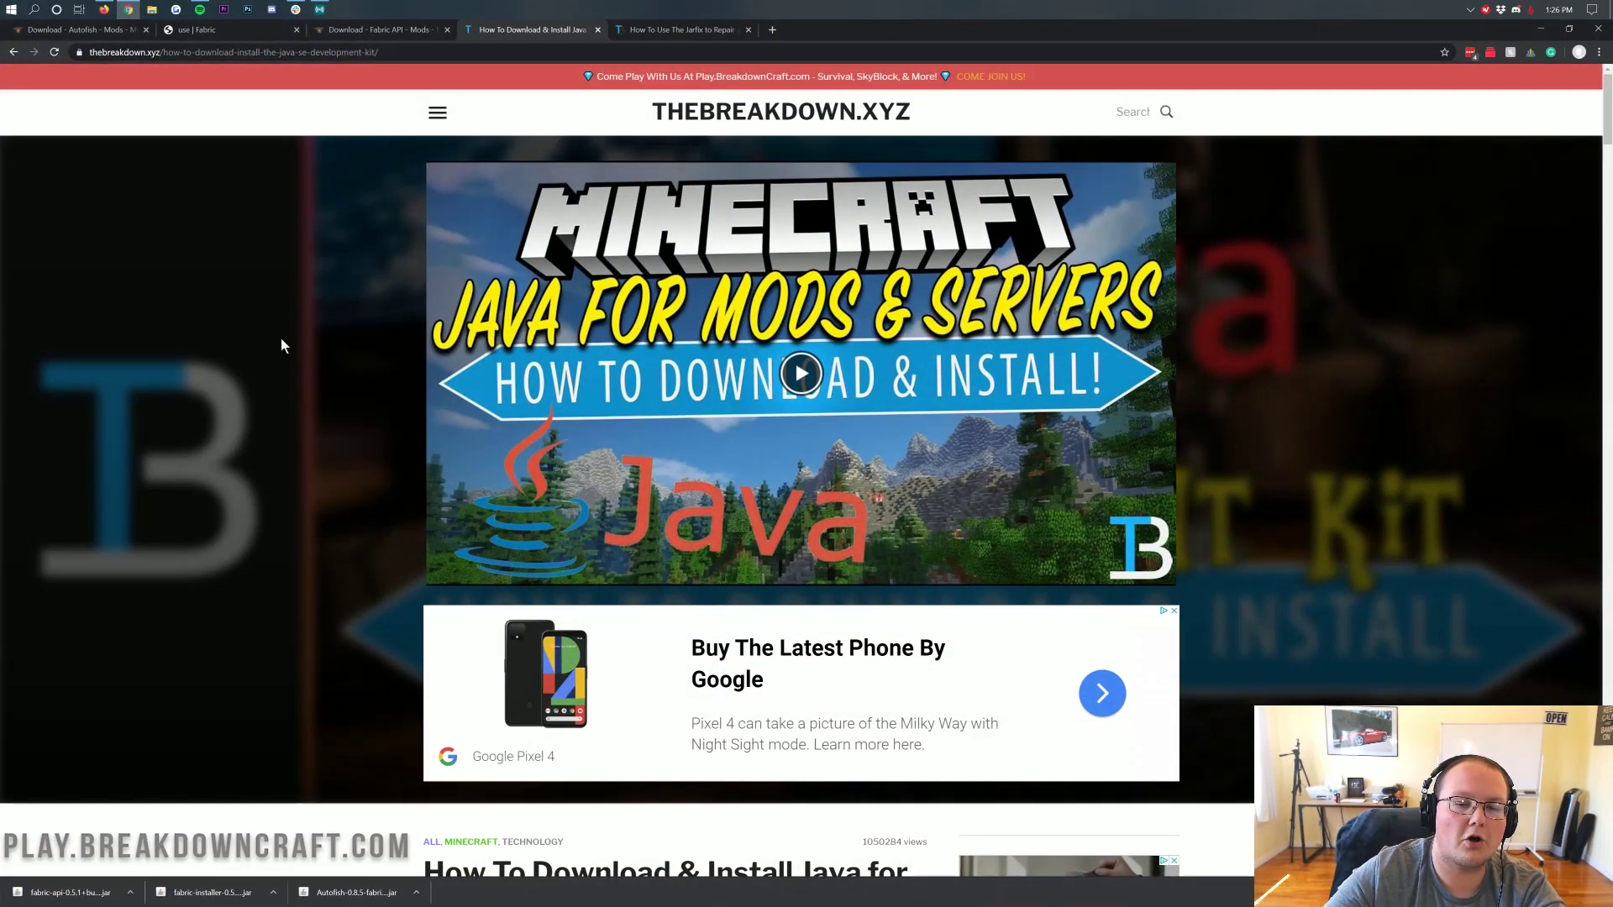
{"action": "scroll", "coordinate": [331, 507], "scroll_direction": "down", "scroll_amount": 4}
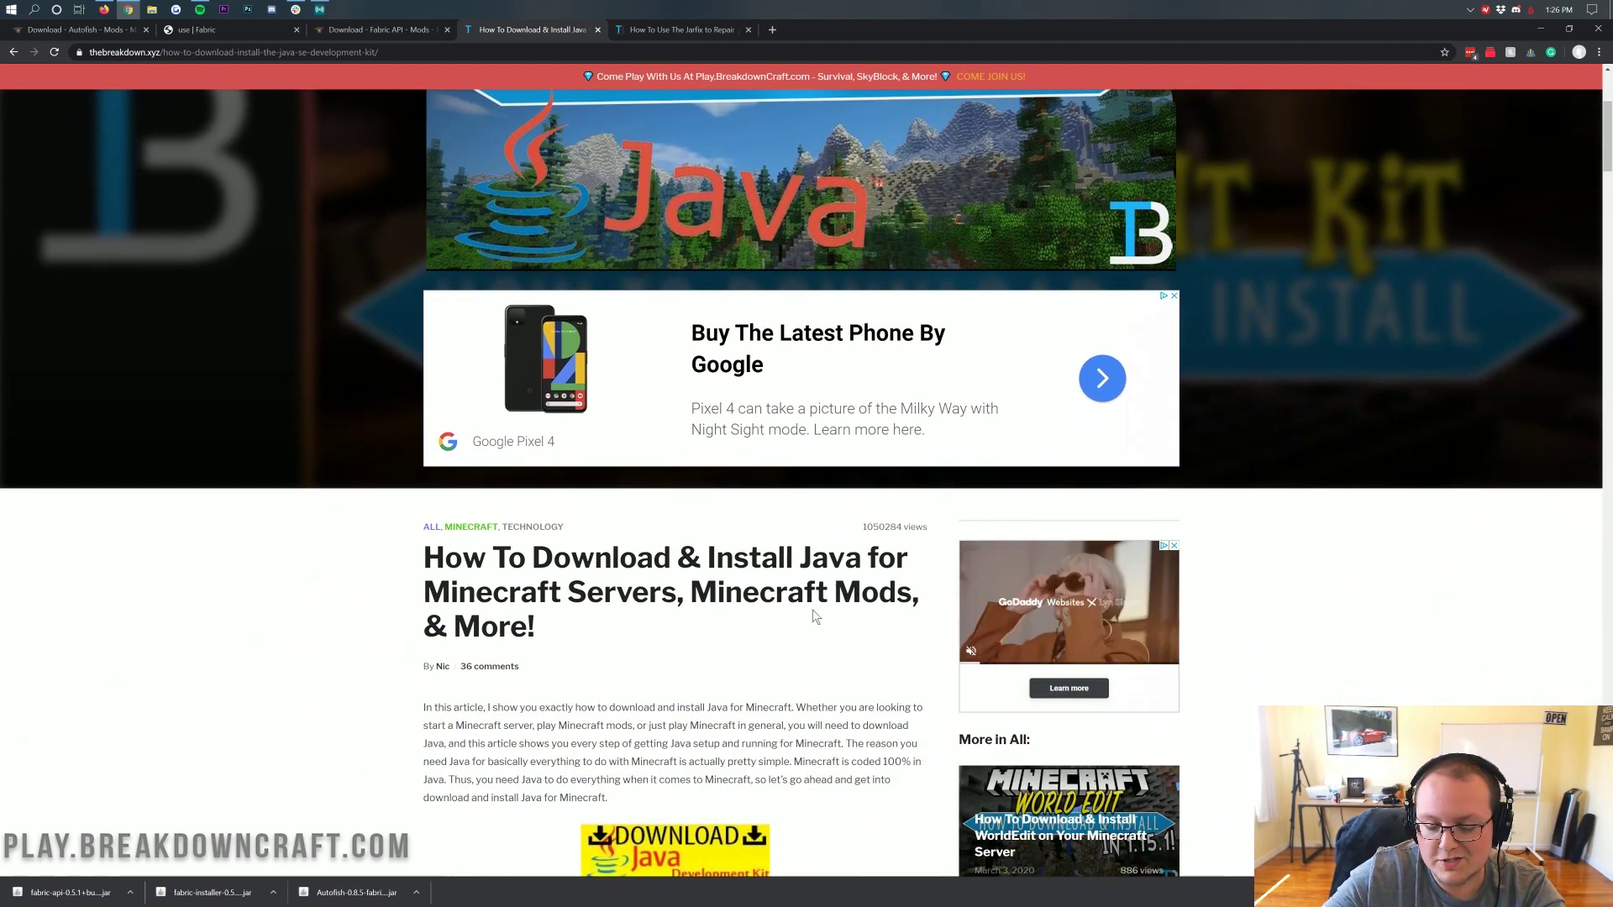
{"action": "scroll", "coordinate": [813, 617], "scroll_direction": "up", "scroll_amount": 1}
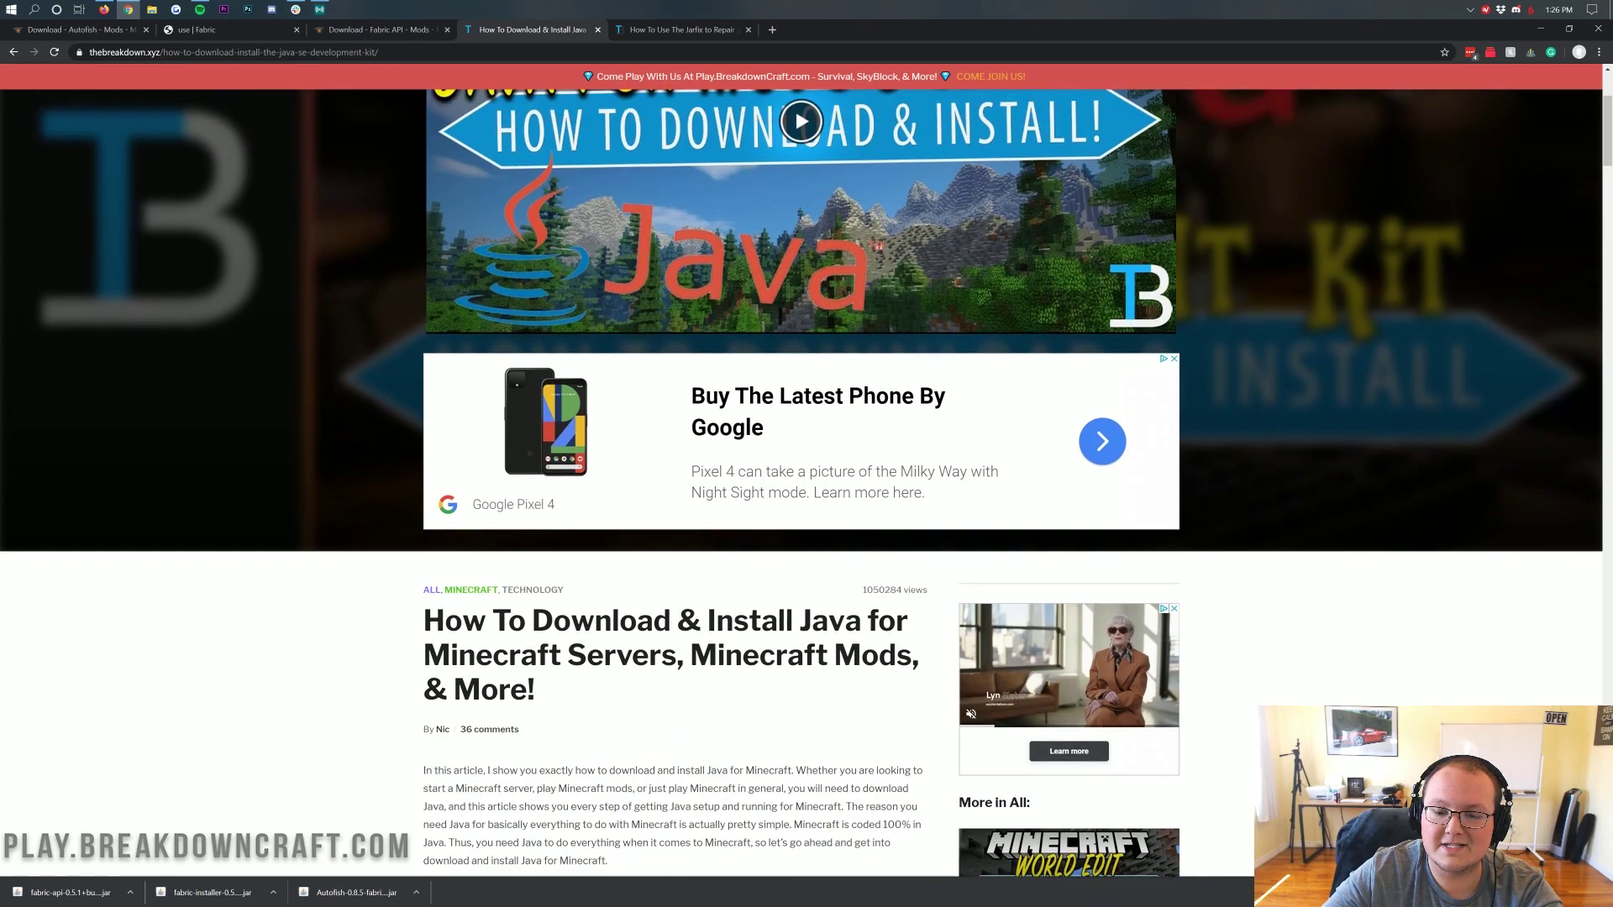
{"action": "scroll", "coordinate": [801, 483], "scroll_direction": "down", "scroll_amount": 7}
{"action": "scroll", "coordinate": [801, 483], "scroll_direction": "up", "scroll_amount": 5}
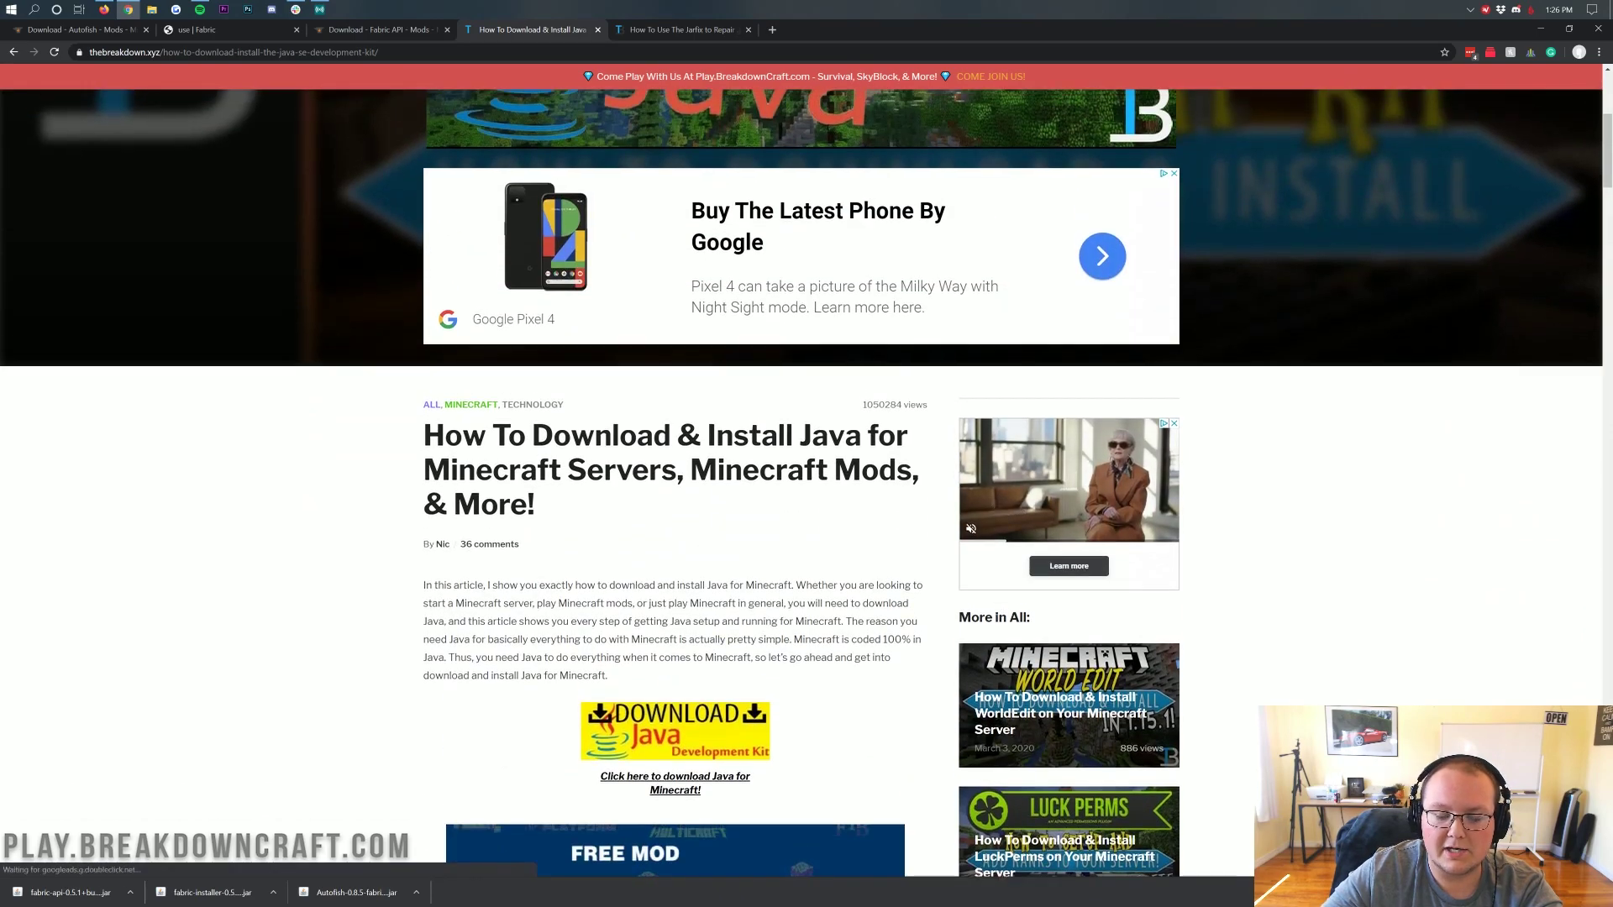
{"action": "scroll", "coordinate": [801, 483], "scroll_direction": "up", "scroll_amount": 4}
{"action": "scroll", "coordinate": [801, 484], "scroll_direction": "down", "scroll_amount": 7}
{"action": "scroll", "coordinate": [802, 483], "scroll_direction": "up", "scroll_amount": 4}
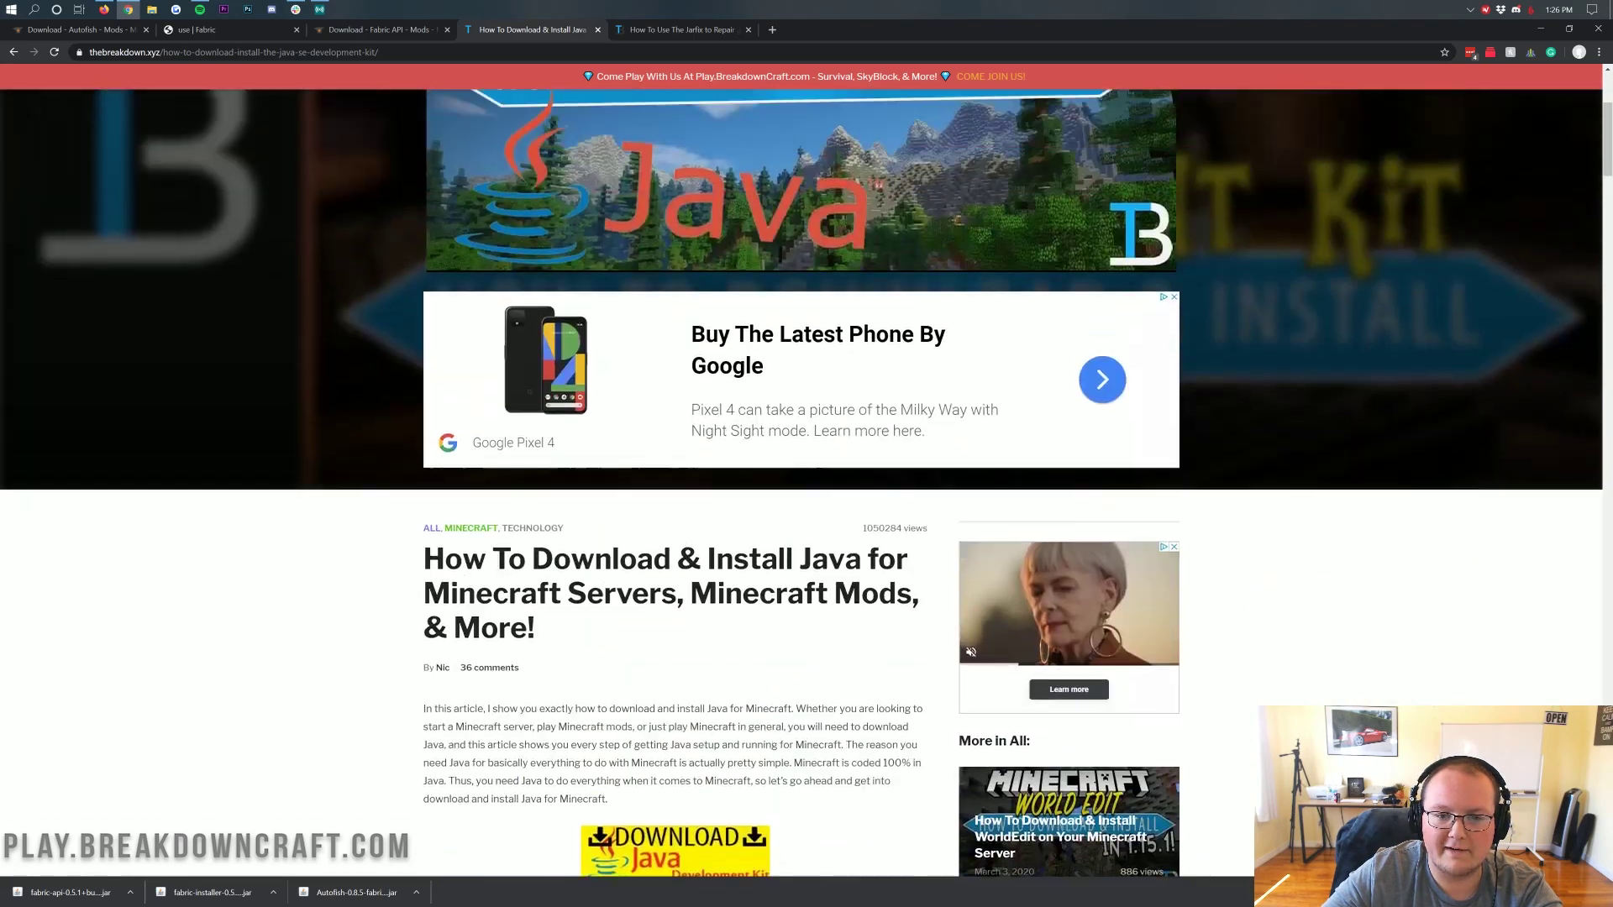
{"action": "scroll", "coordinate": [607, 524], "scroll_direction": "up", "scroll_amount": 4}
{"action": "scroll", "coordinate": [607, 525], "scroll_direction": "down", "scroll_amount": 5}
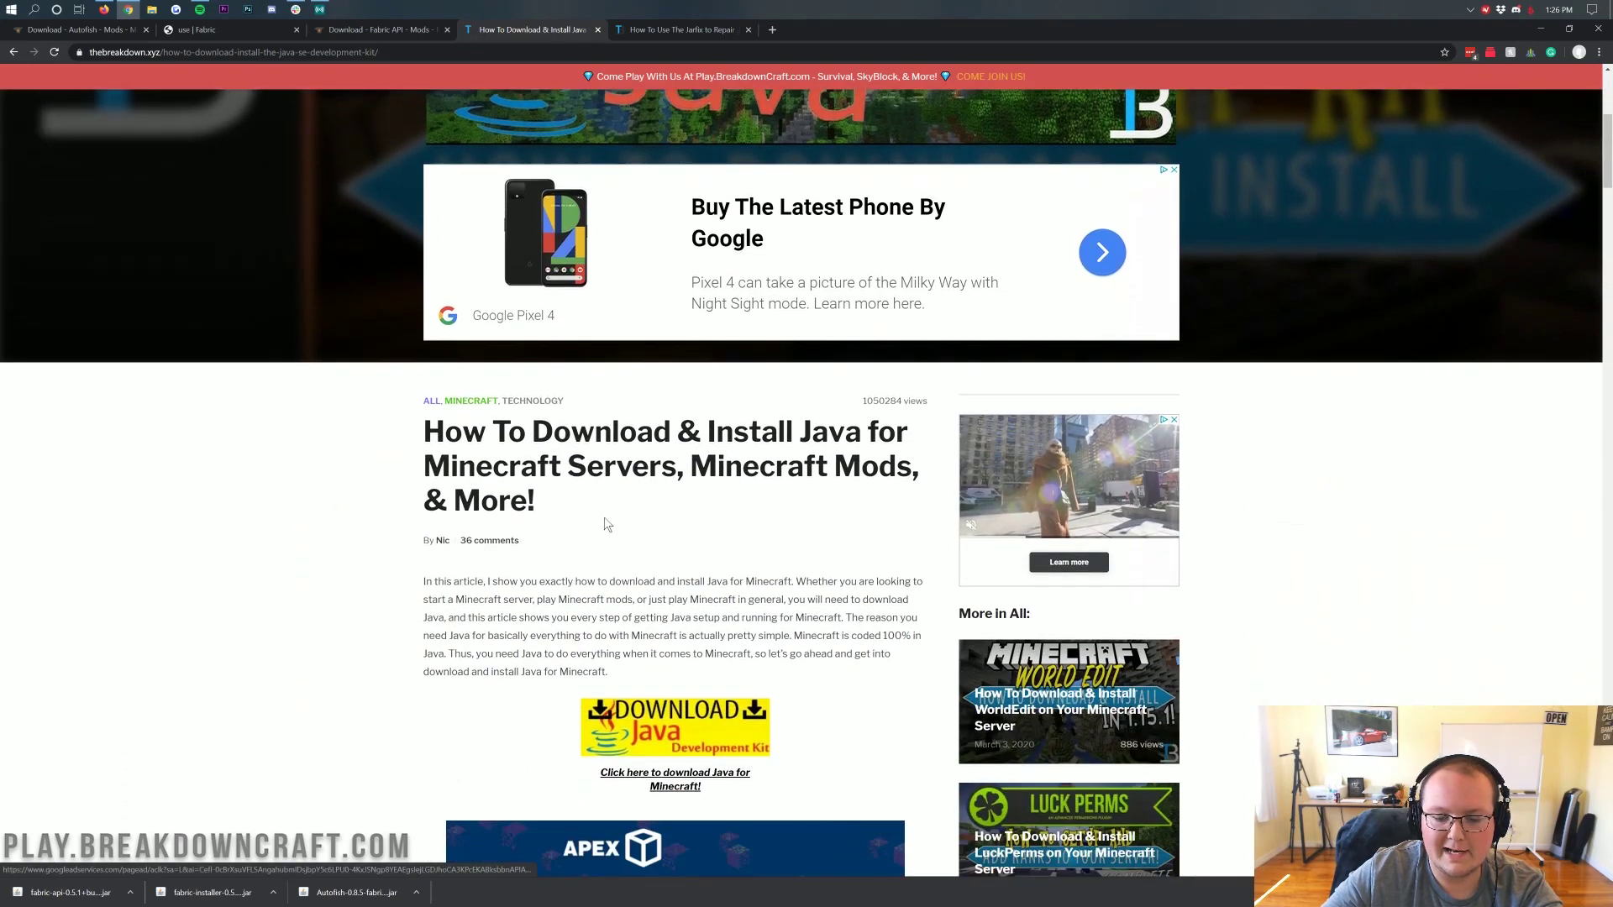
{"action": "scroll", "coordinate": [607, 524], "scroll_direction": "down", "scroll_amount": 10}
{"action": "scroll", "coordinate": [620, 498], "scroll_direction": "up", "scroll_amount": 15}
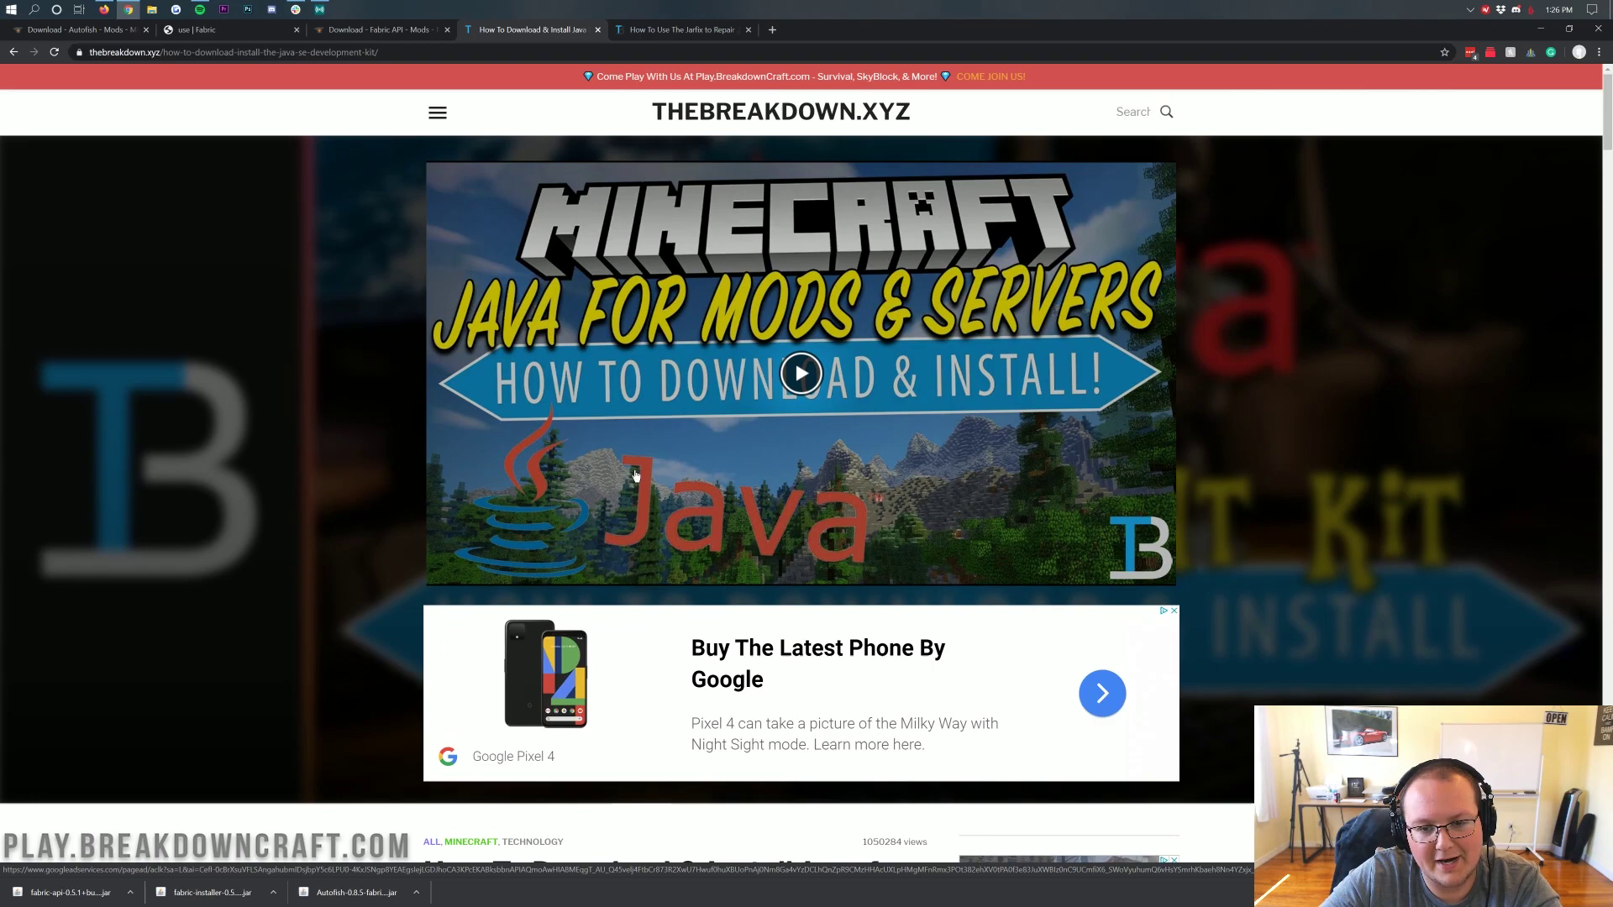
Look over the article on using Jarfix to repair .jar files, then return to the desktop
{"action": "left_click", "coordinate": [687, 32]}
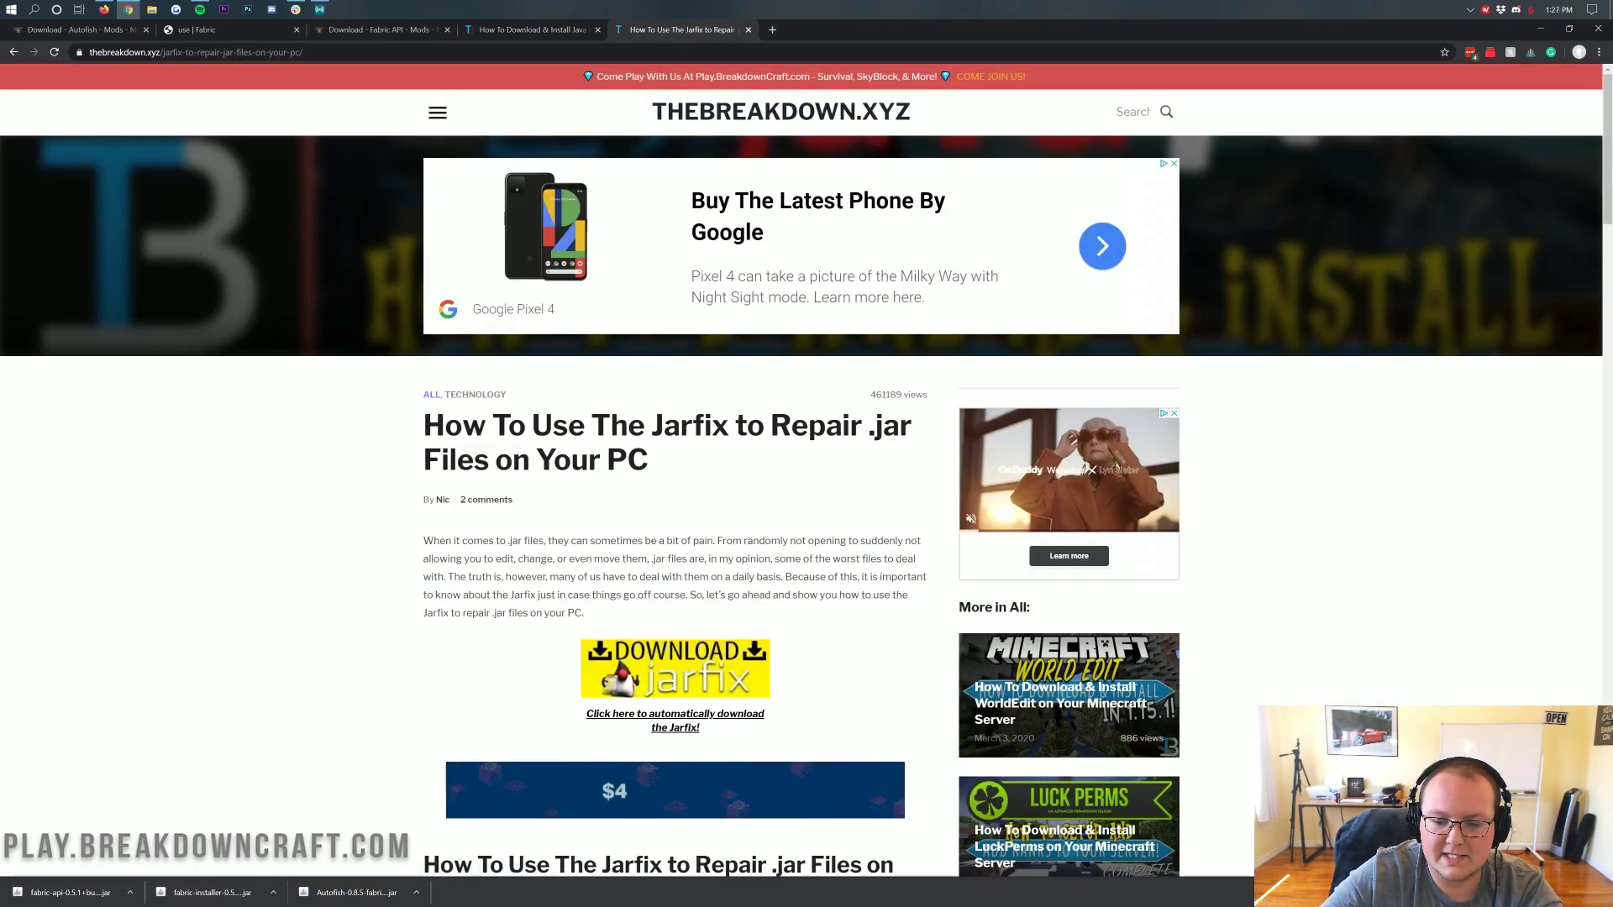
{"action": "scroll", "coordinate": [684, 405], "scroll_direction": "down", "scroll_amount": 10}
{"action": "scroll", "coordinate": [685, 405], "scroll_direction": "up", "scroll_amount": 10}
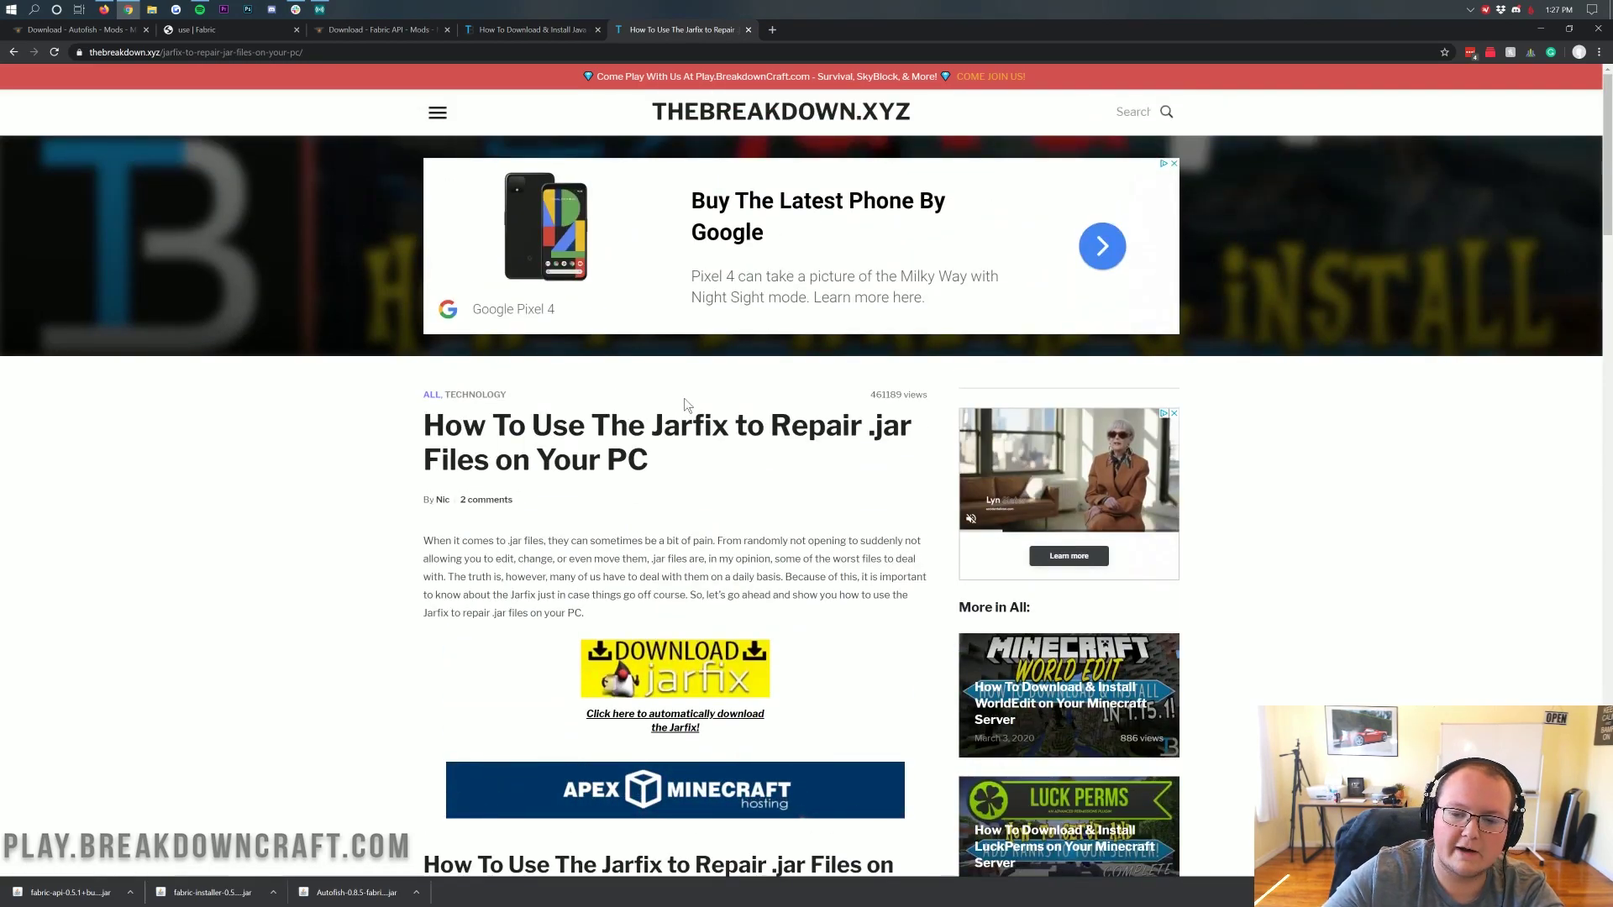
{"action": "key", "text": "super+d"}
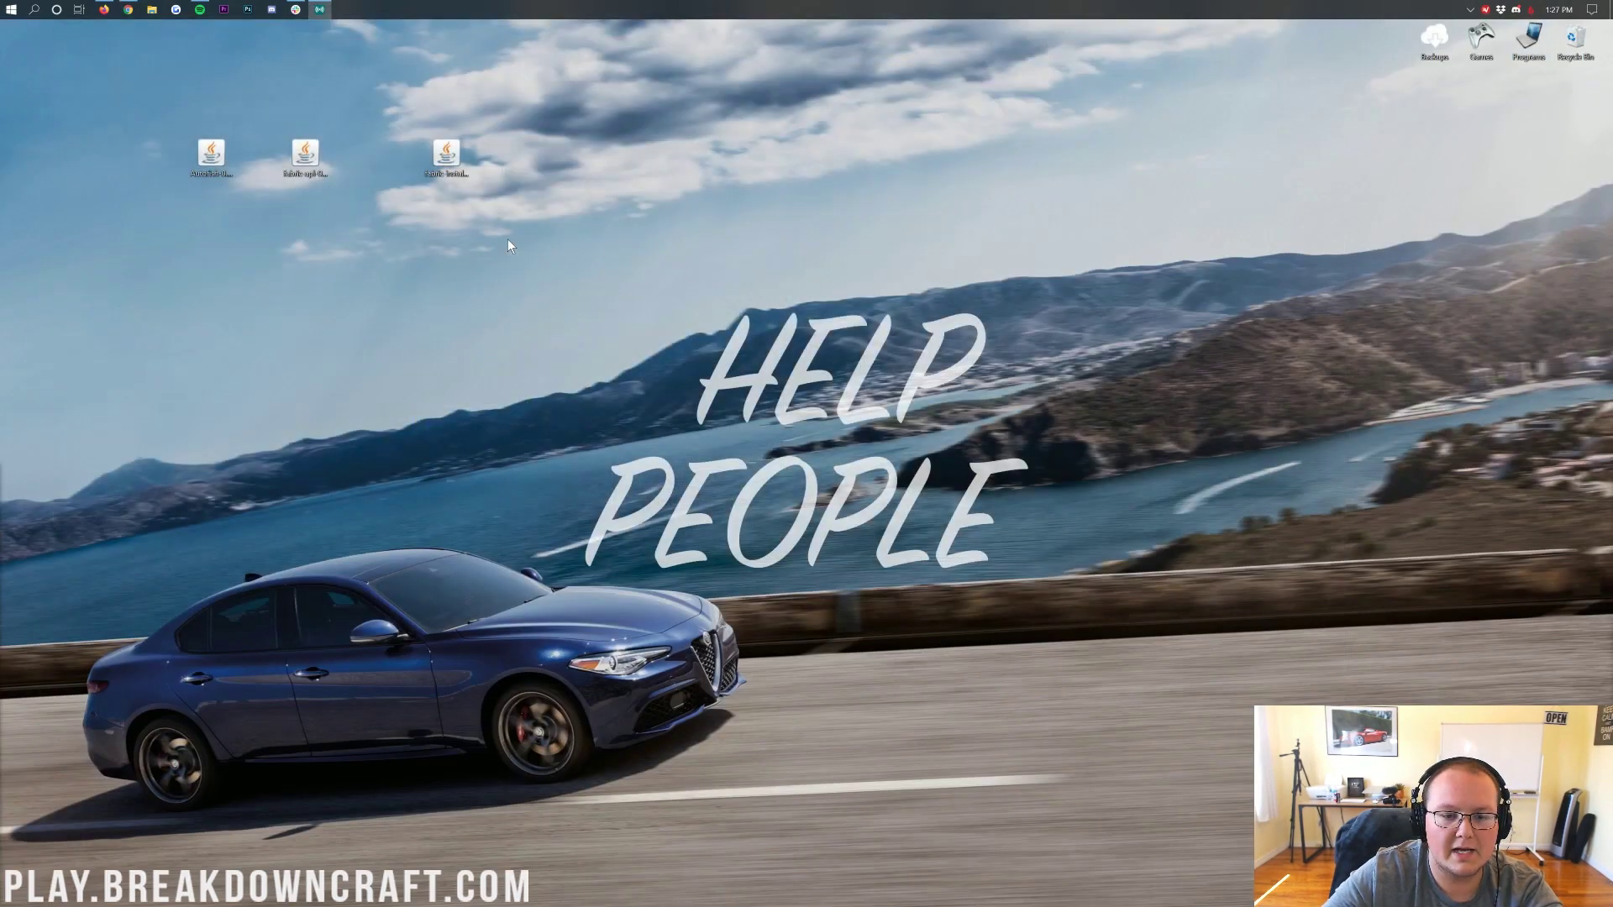
Open the Fabric installer JAR on the desktop with Java(TM) Platform SE binary
{"action": "left_click", "coordinate": [451, 153]}
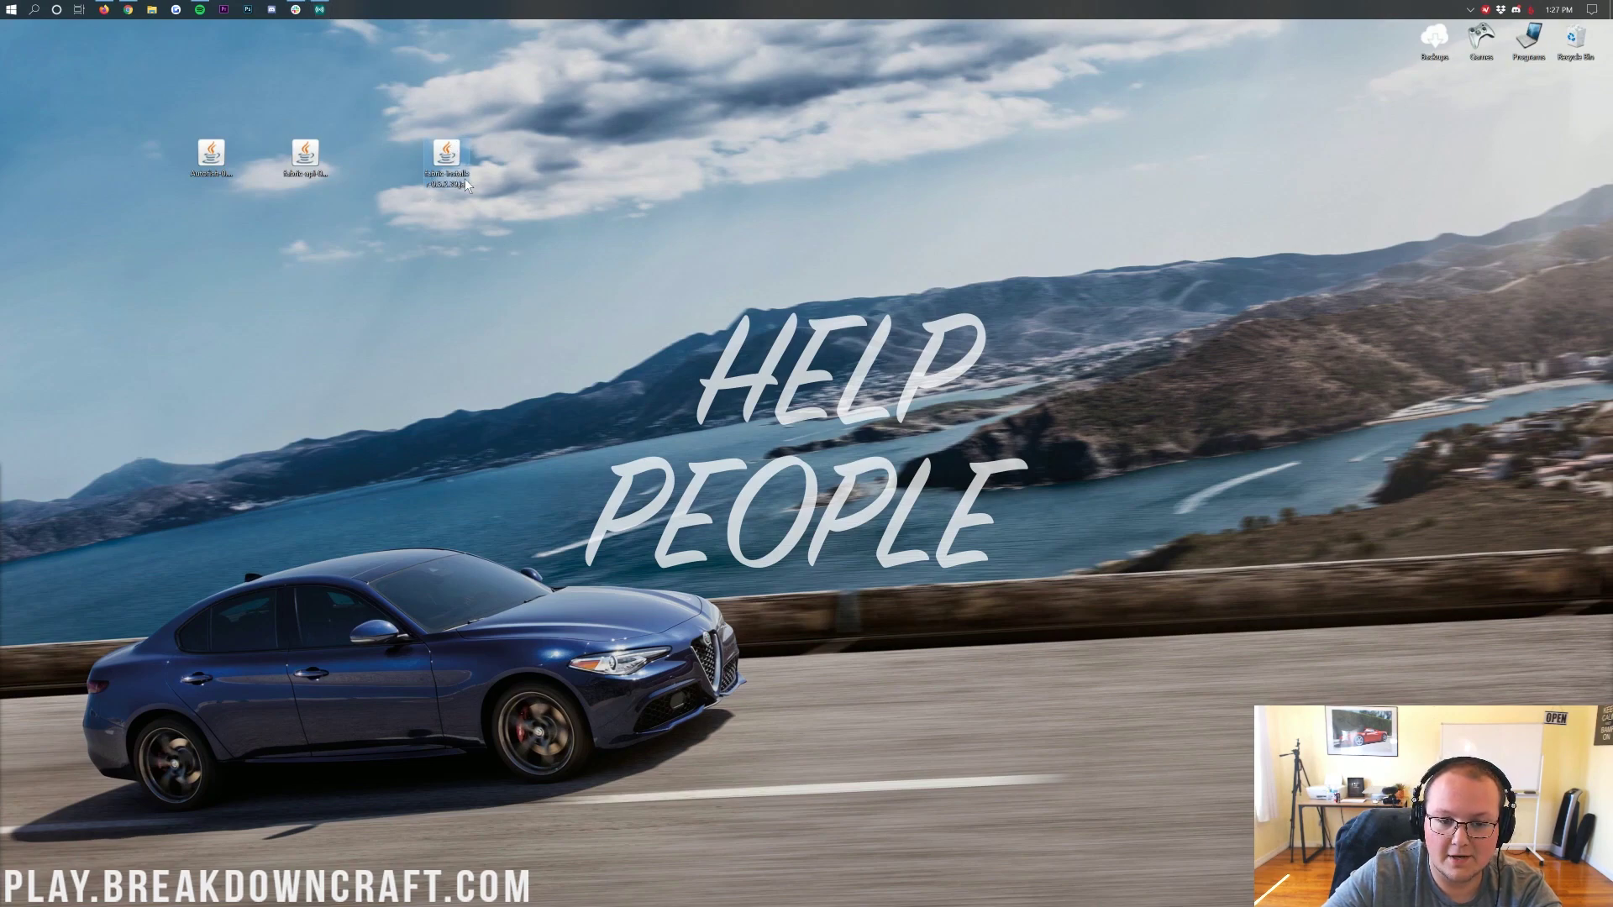
{"action": "right_click", "coordinate": [443, 155]}
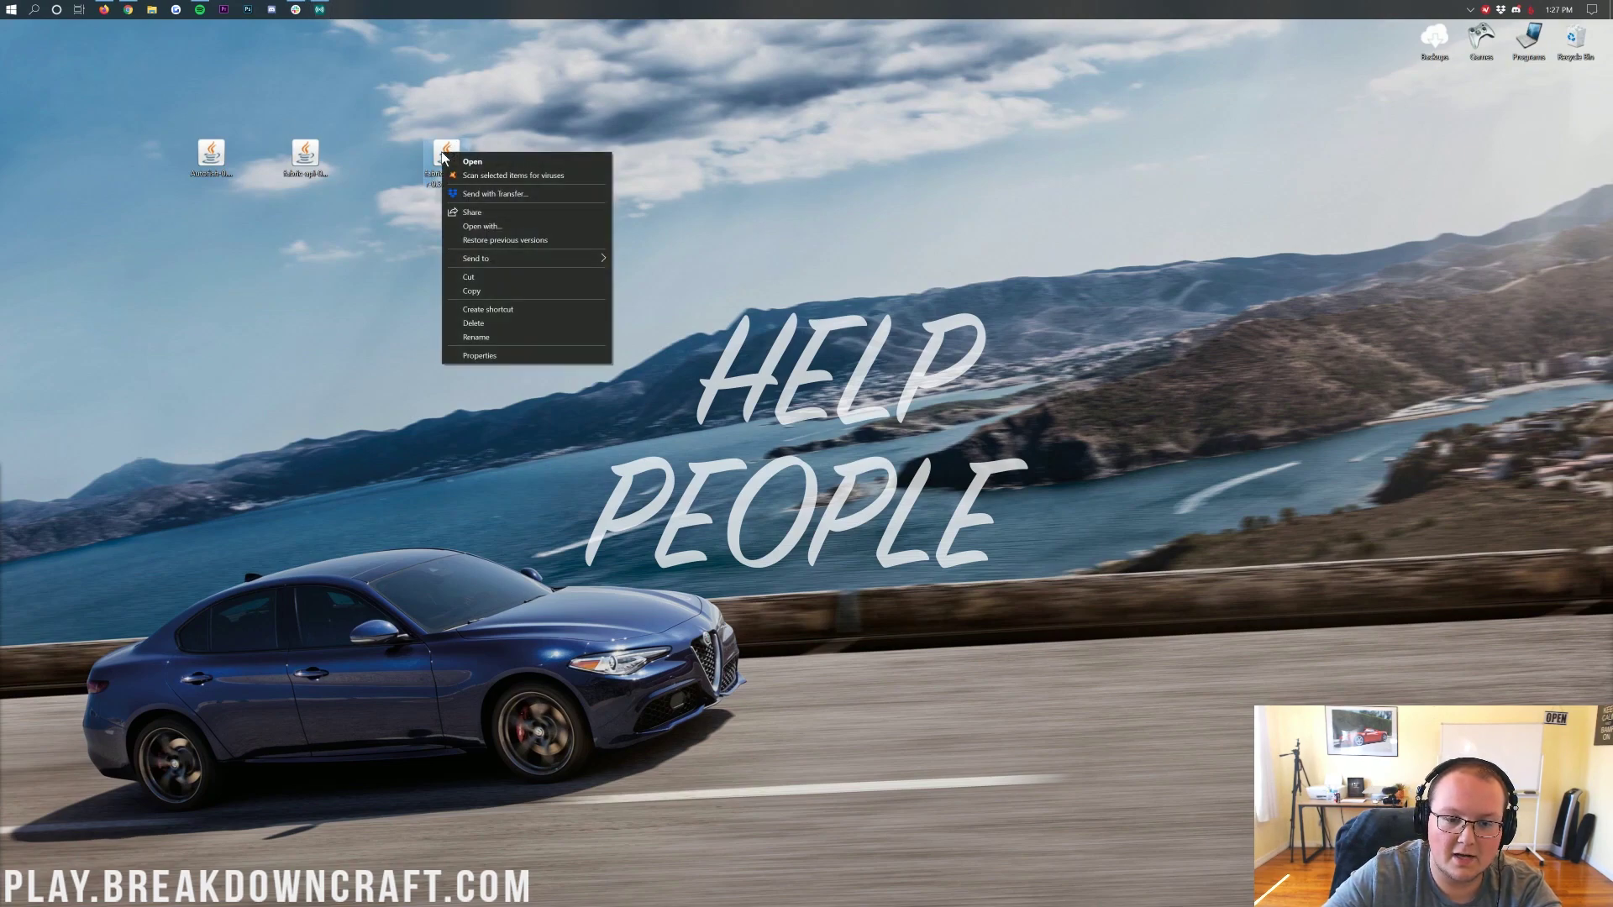
{"action": "left_click", "coordinate": [478, 226]}
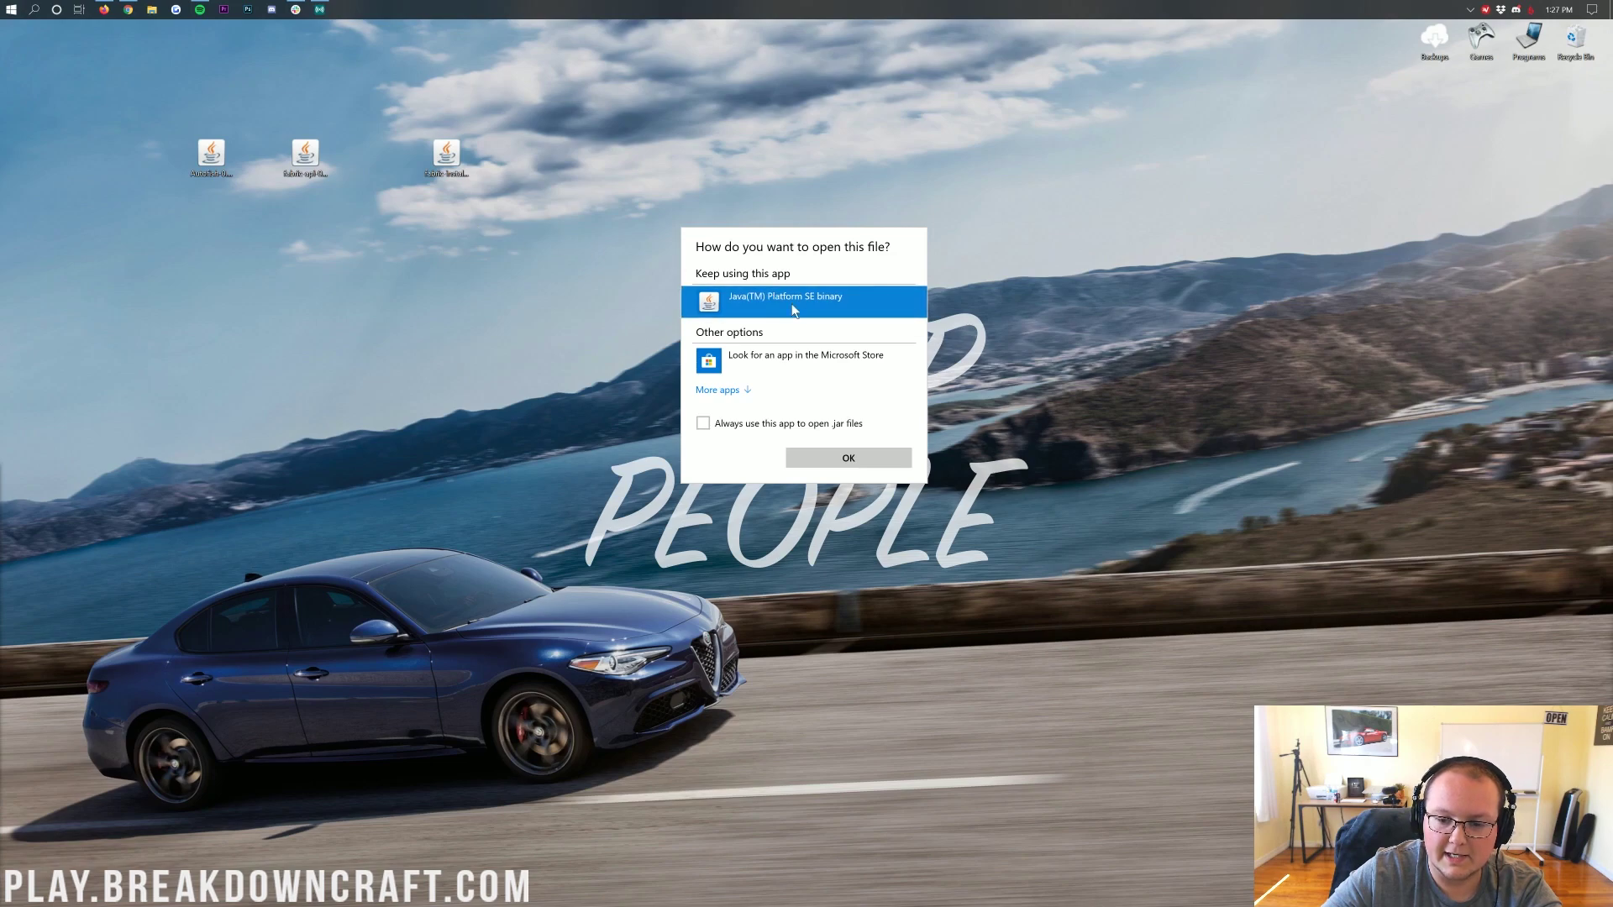
{"action": "left_click", "coordinate": [849, 458]}
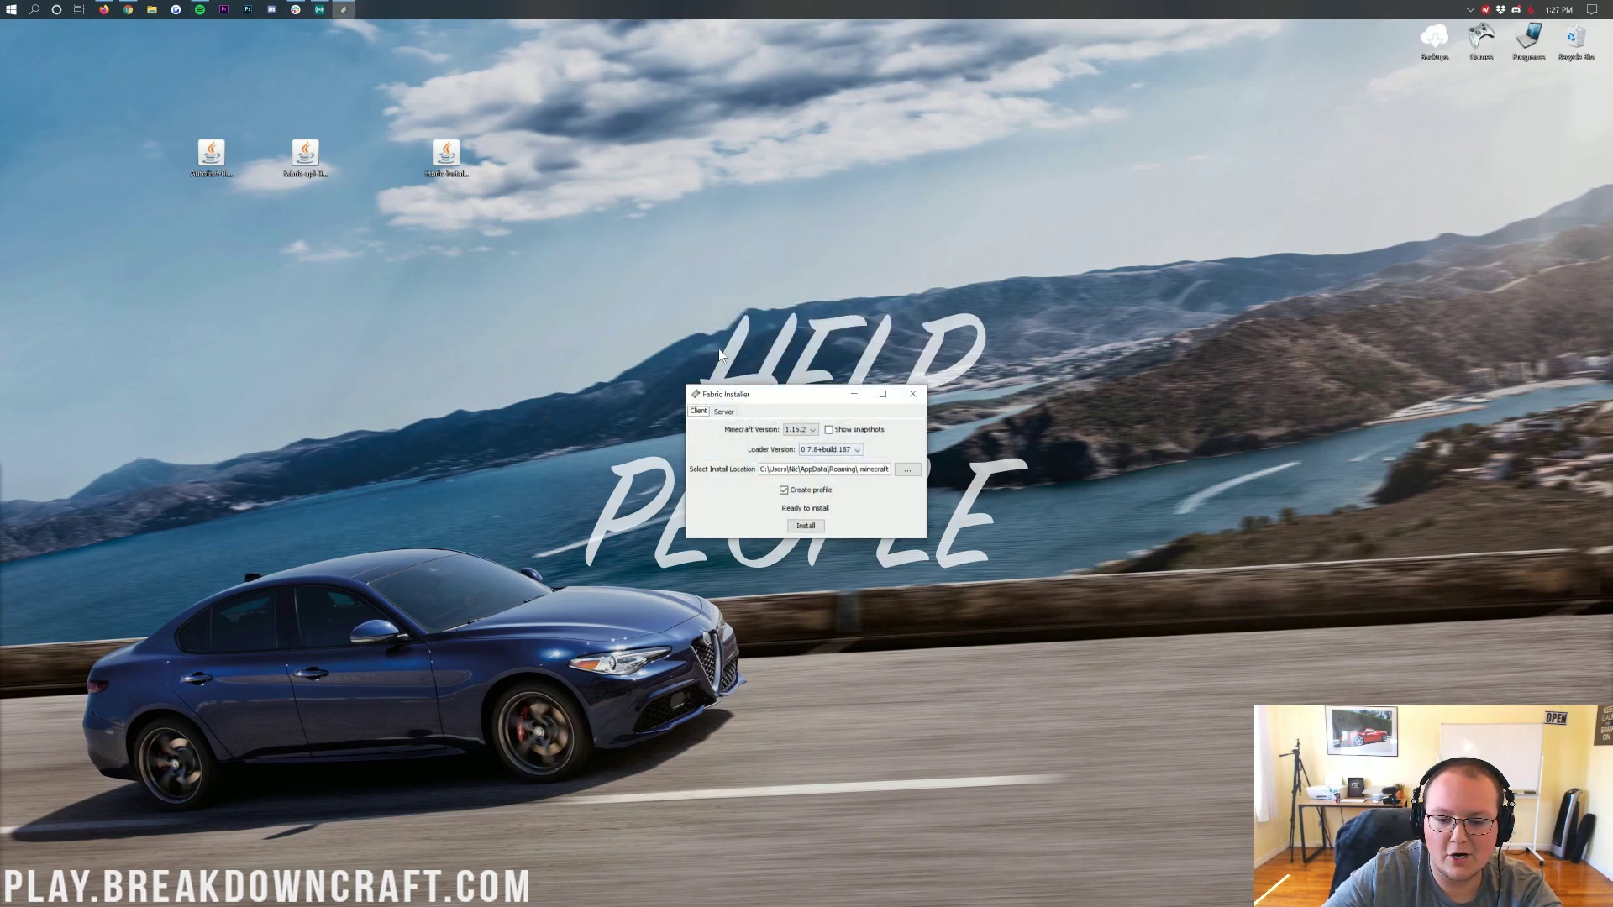
Install the Fabric client for Minecraft version 1.15.2 and close the installer
{"action": "left_click", "coordinate": [798, 430]}
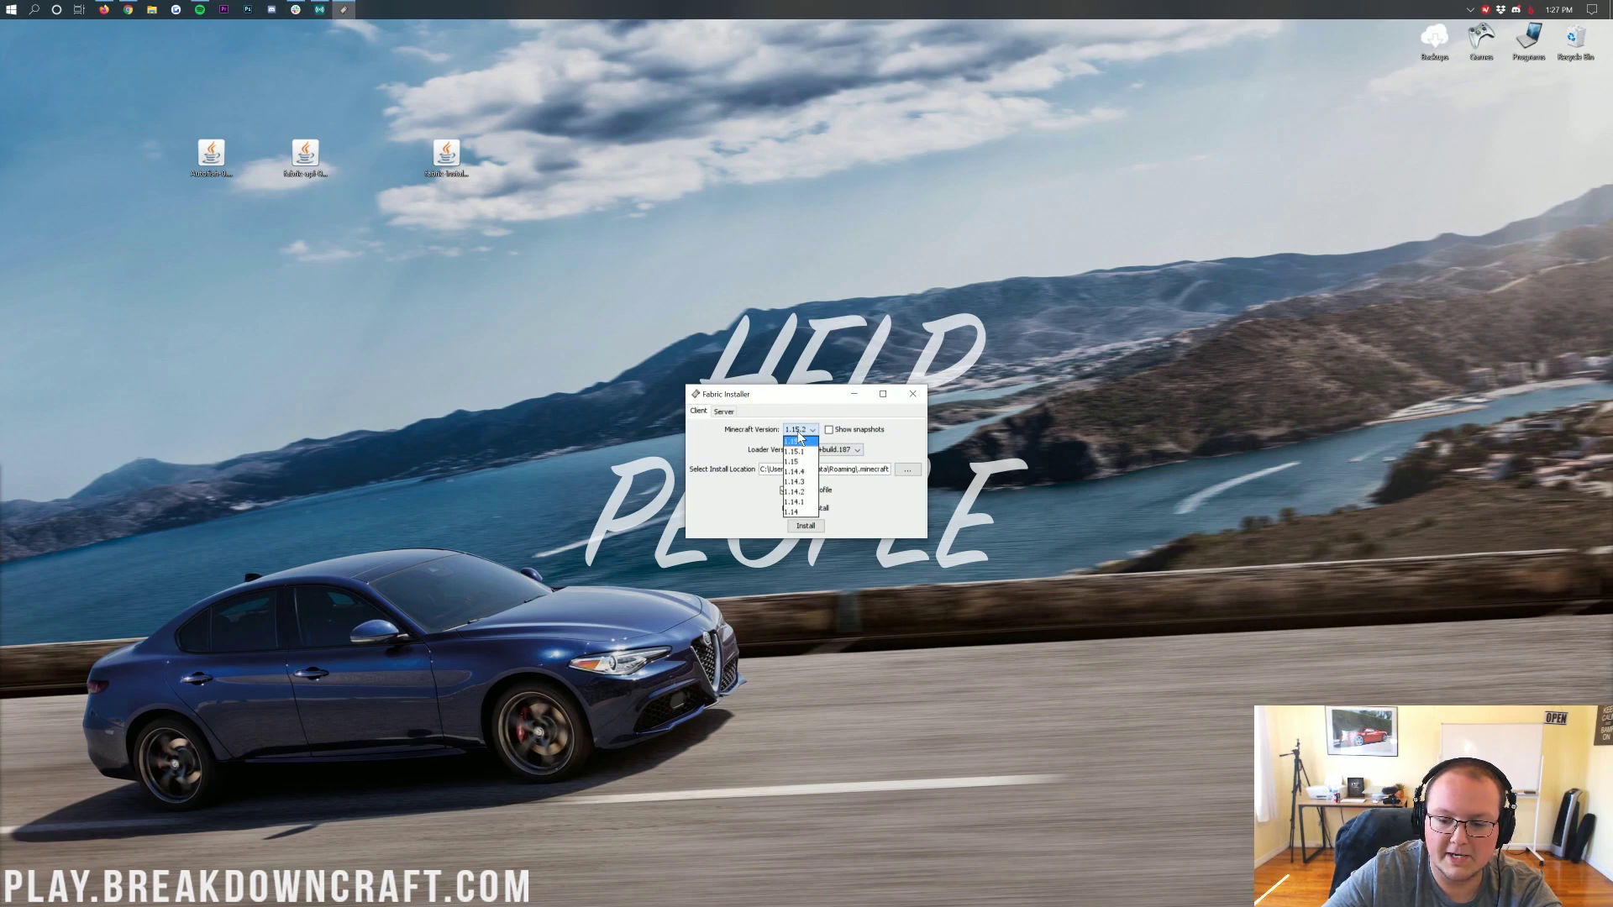
{"action": "left_click", "coordinate": [803, 442]}
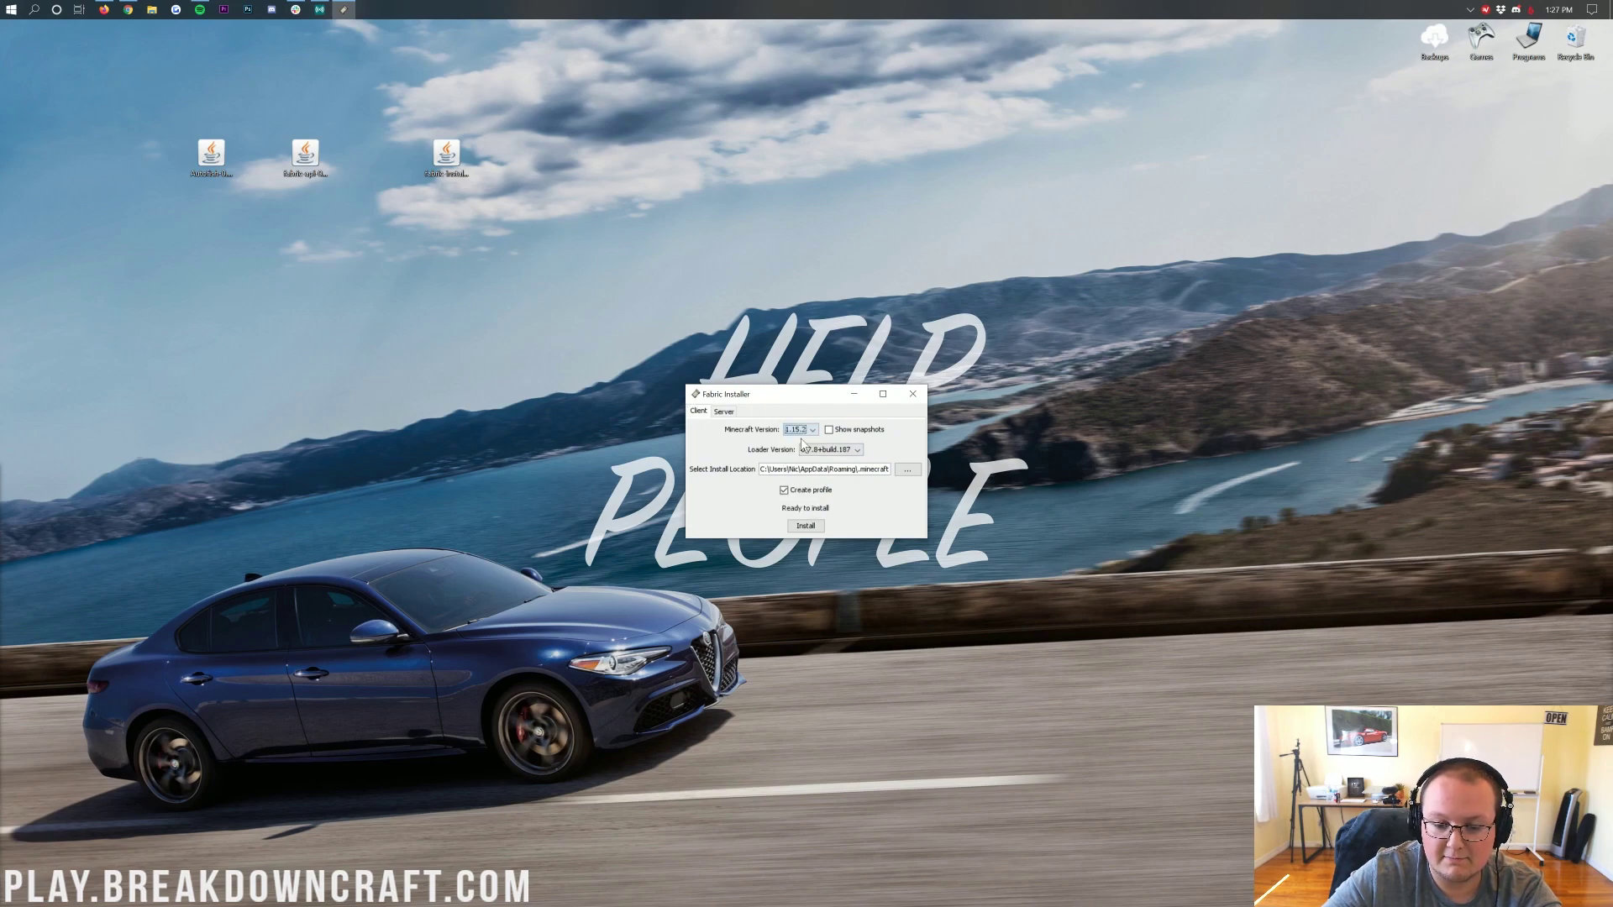
{"action": "left_click", "coordinate": [808, 530]}
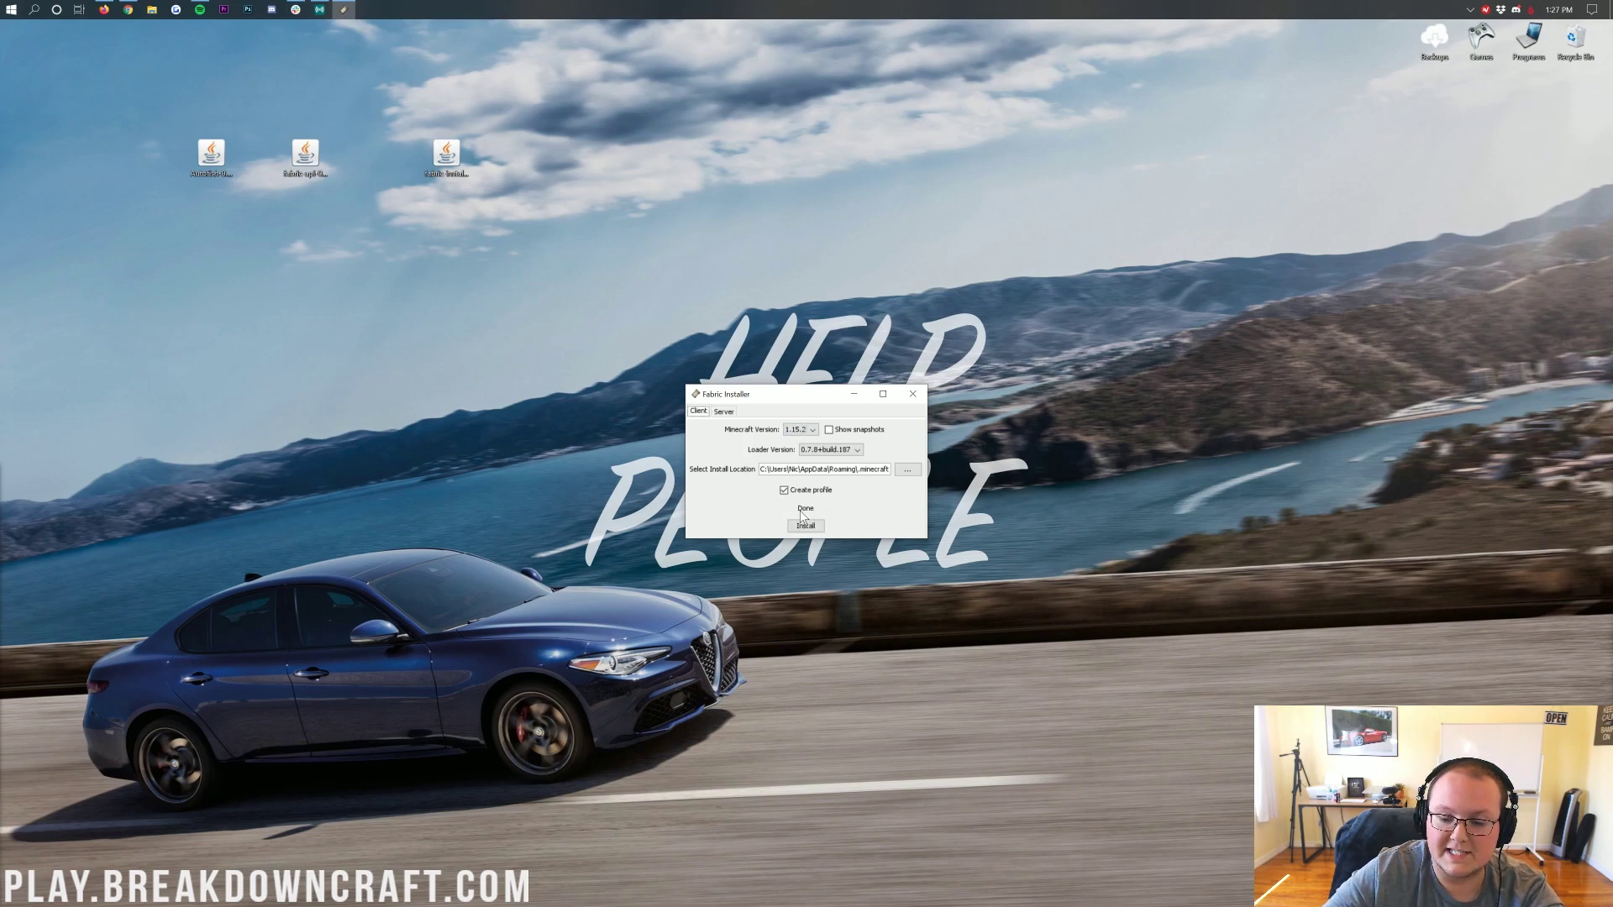
{"action": "left_click", "coordinate": [910, 395]}
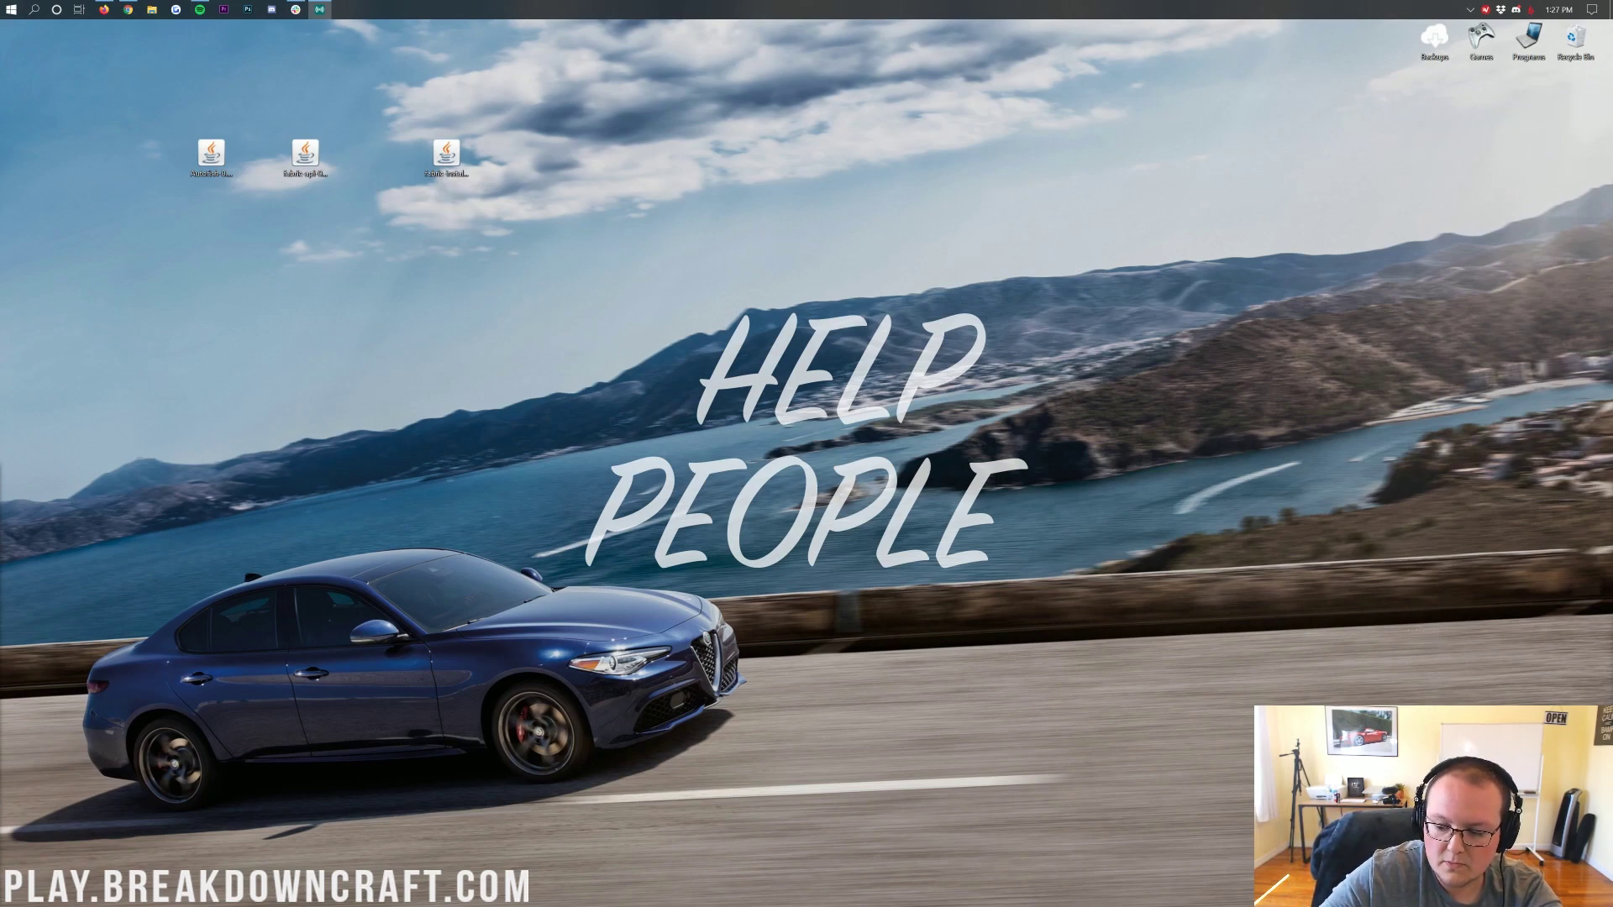
Delete the Fabric installer JAR and move the Fabric API and Autofish files to a clear spot higher on the desktop
{"action": "key", "text": "Delete"}
{"action": "left_click", "coordinate": [326, 159]}
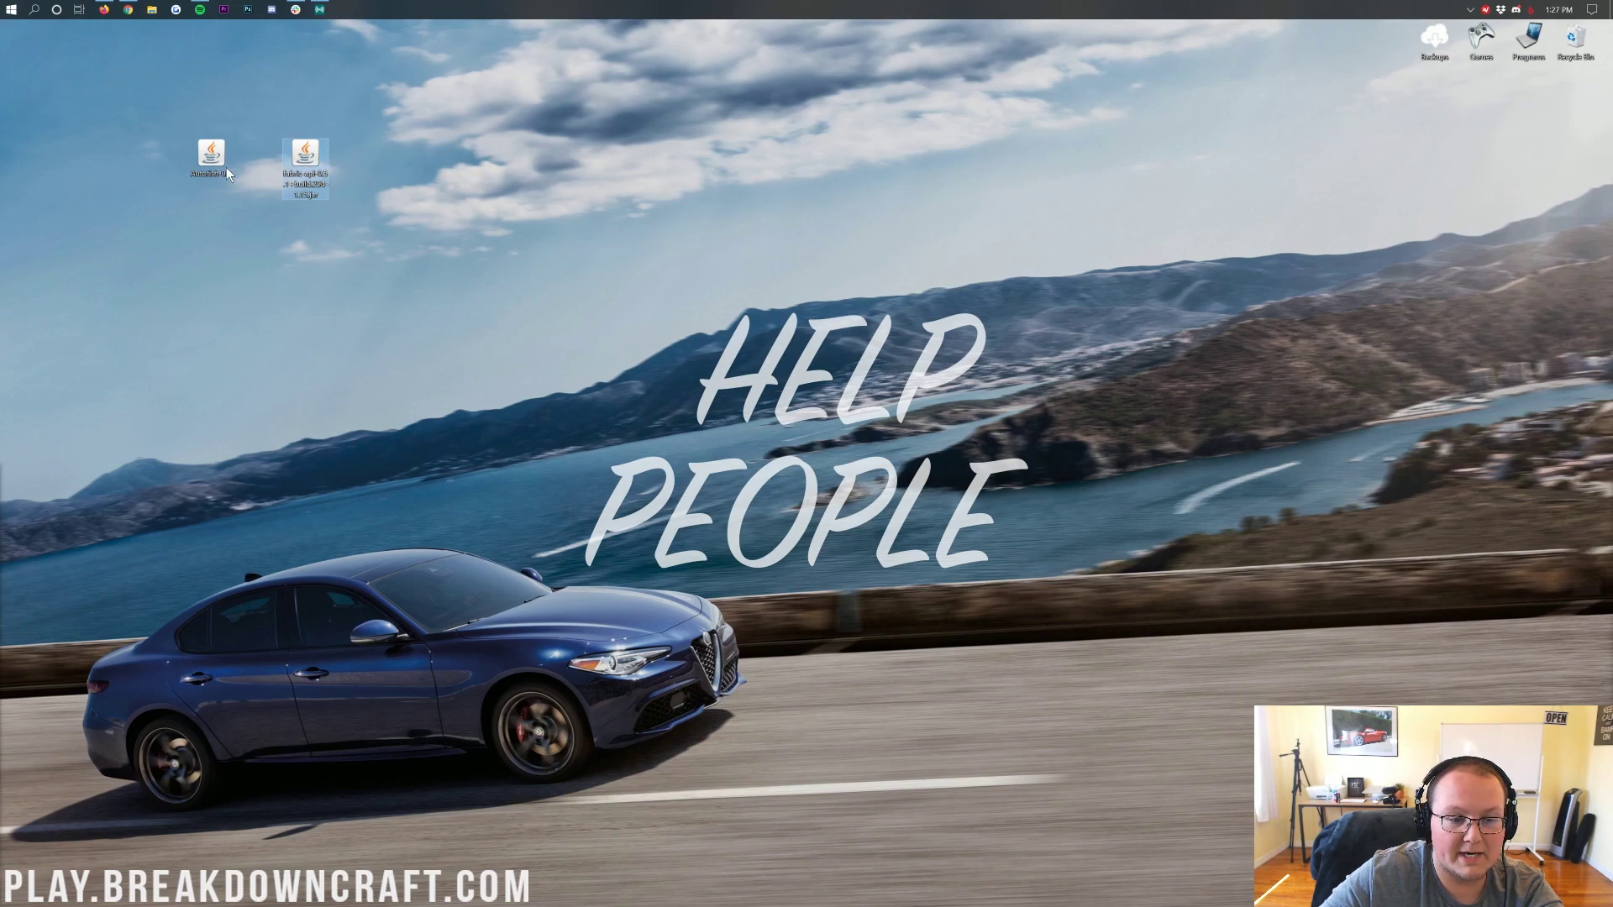
{"action": "left_click", "coordinate": [225, 173]}
{"action": "left_click_drag", "start_coordinate": [291, 164], "coordinate": [575, 107]}
{"action": "left_click_drag", "start_coordinate": [220, 155], "coordinate": [509, 101]}
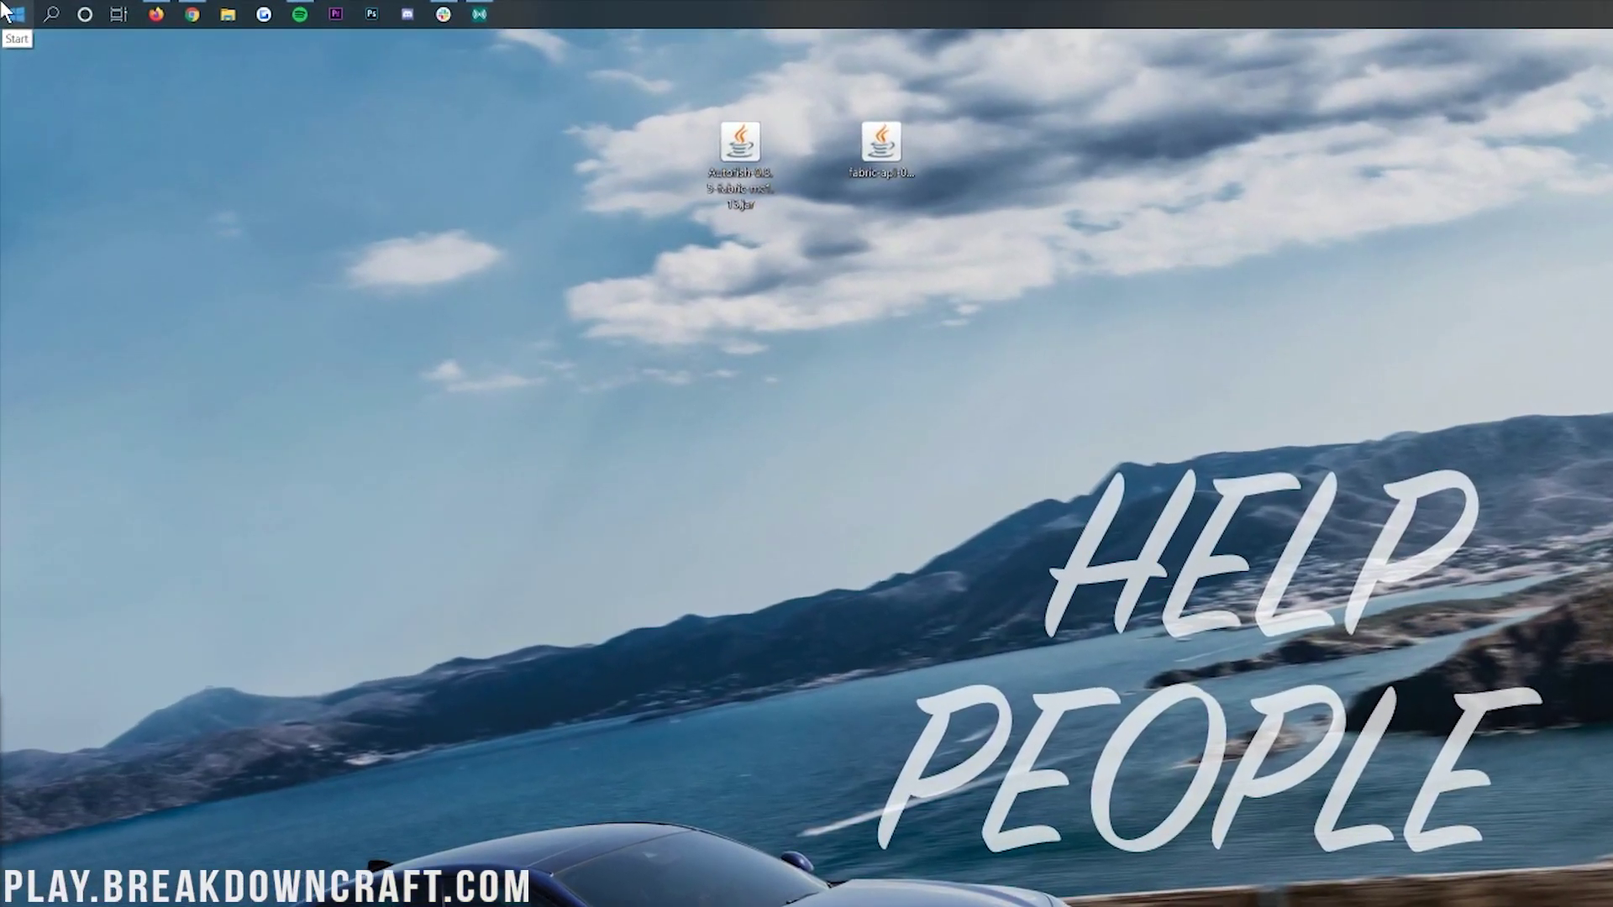
Search Windows for "run", use the Run app to open %appdata%, and open the .minecraft folder
{"action": "left_click", "coordinate": [10, 12]}
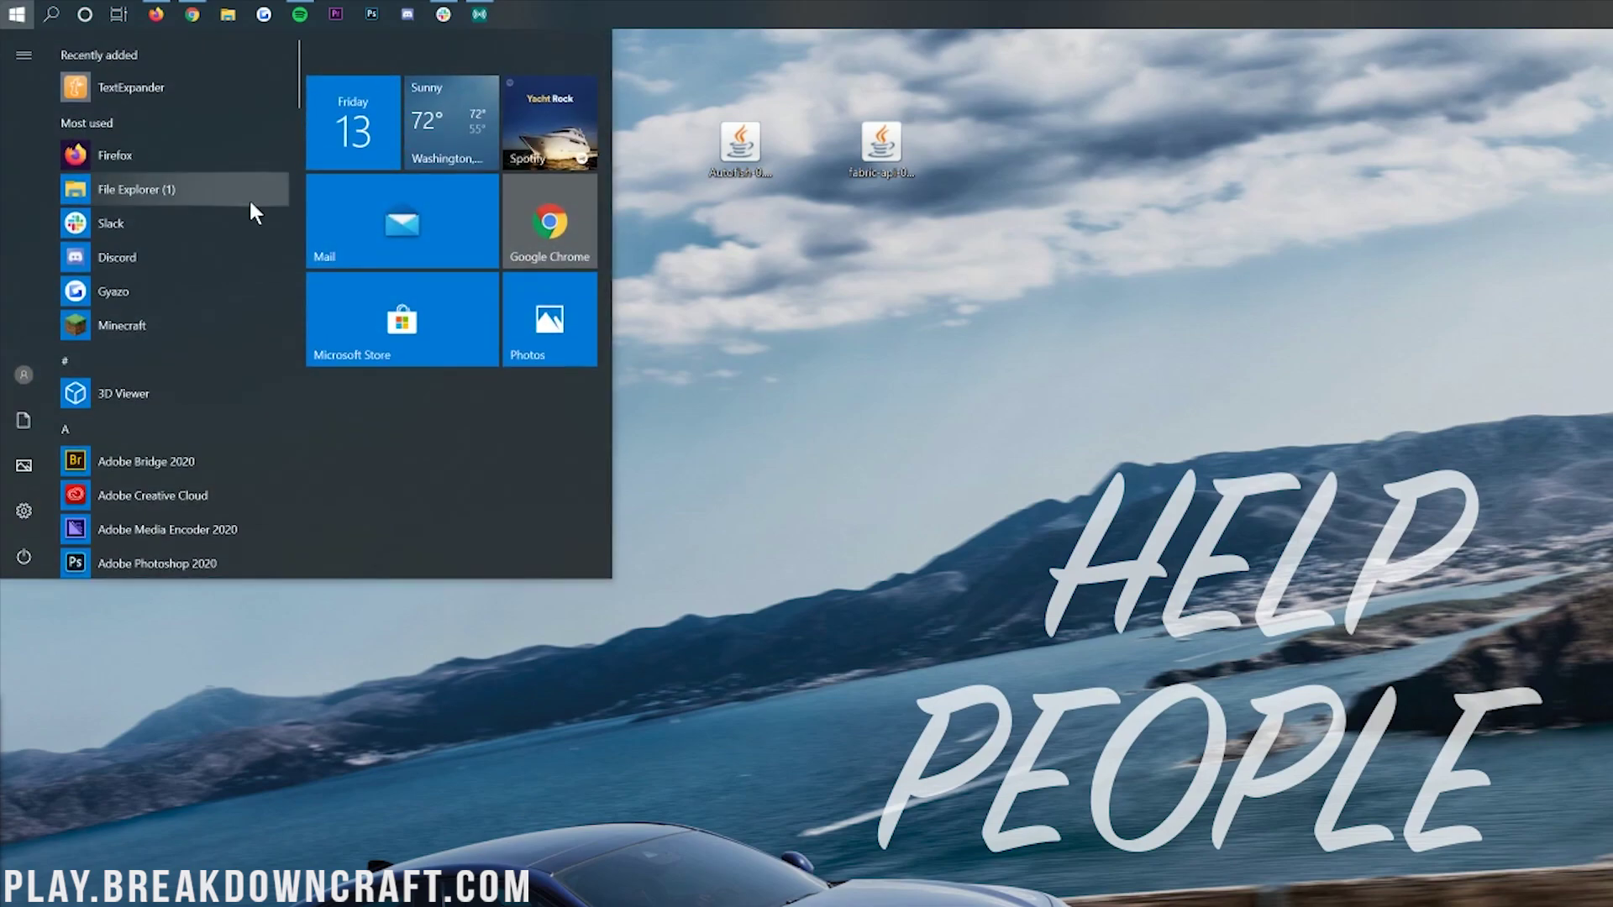
{"action": "type", "text": "run"}
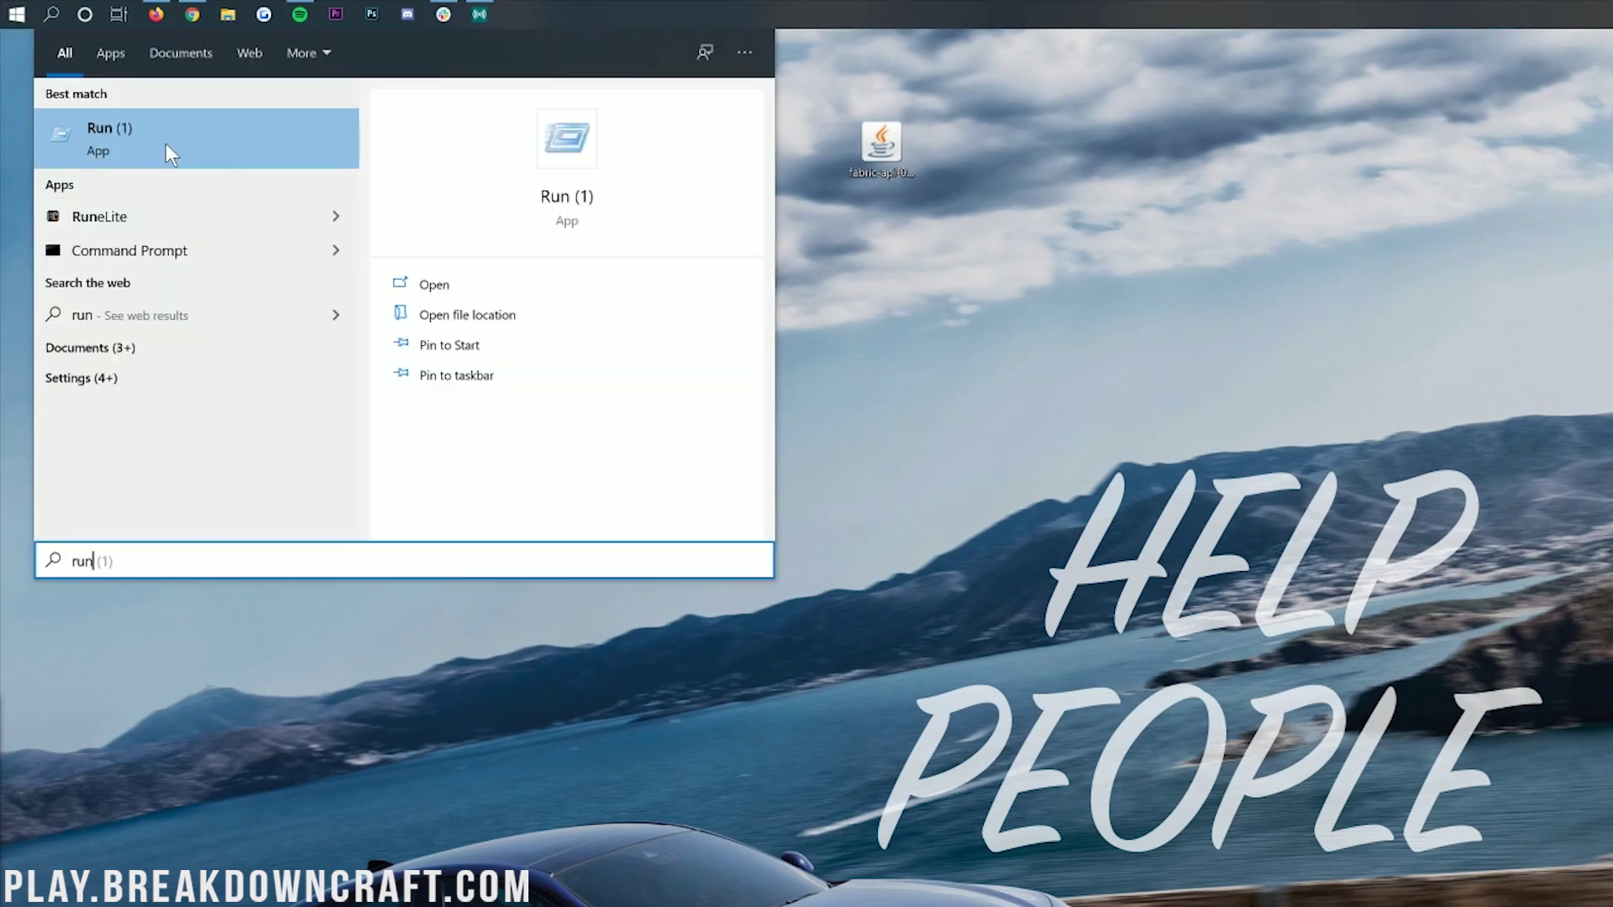
{"action": "left_click", "coordinate": [91, 143]}
{"action": "left_click_drag", "start_coordinate": [133, 48], "coordinate": [217, 129]}
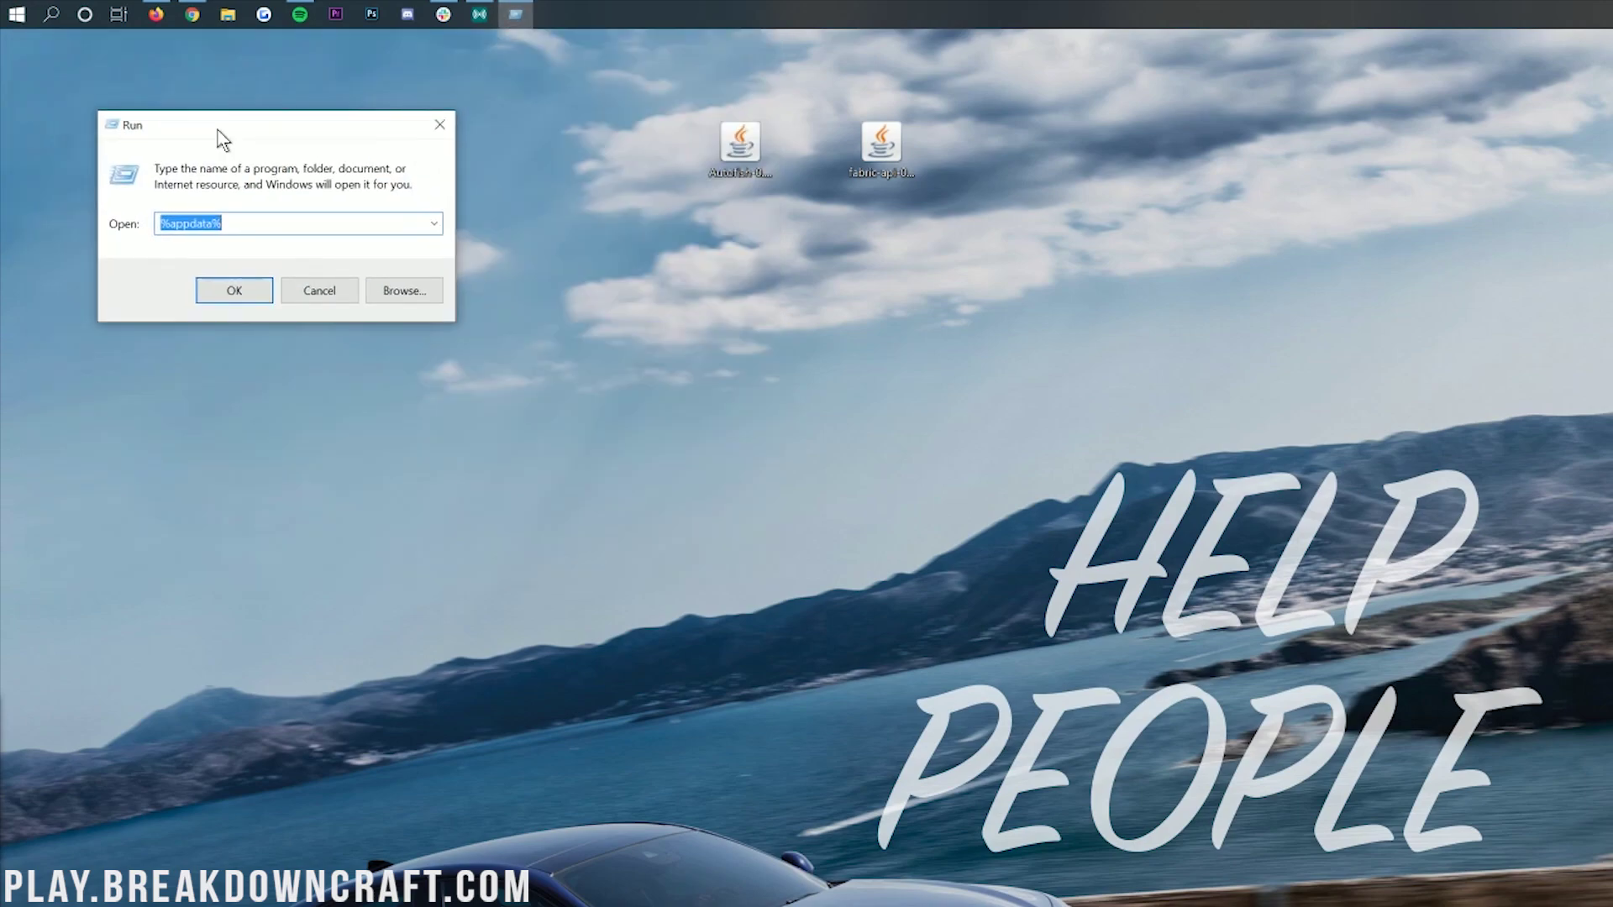
{"action": "key", "text": "alt+Tab"}
{"action": "type", "text": "%appdata%"}
{"action": "left_click", "coordinate": [236, 288]}
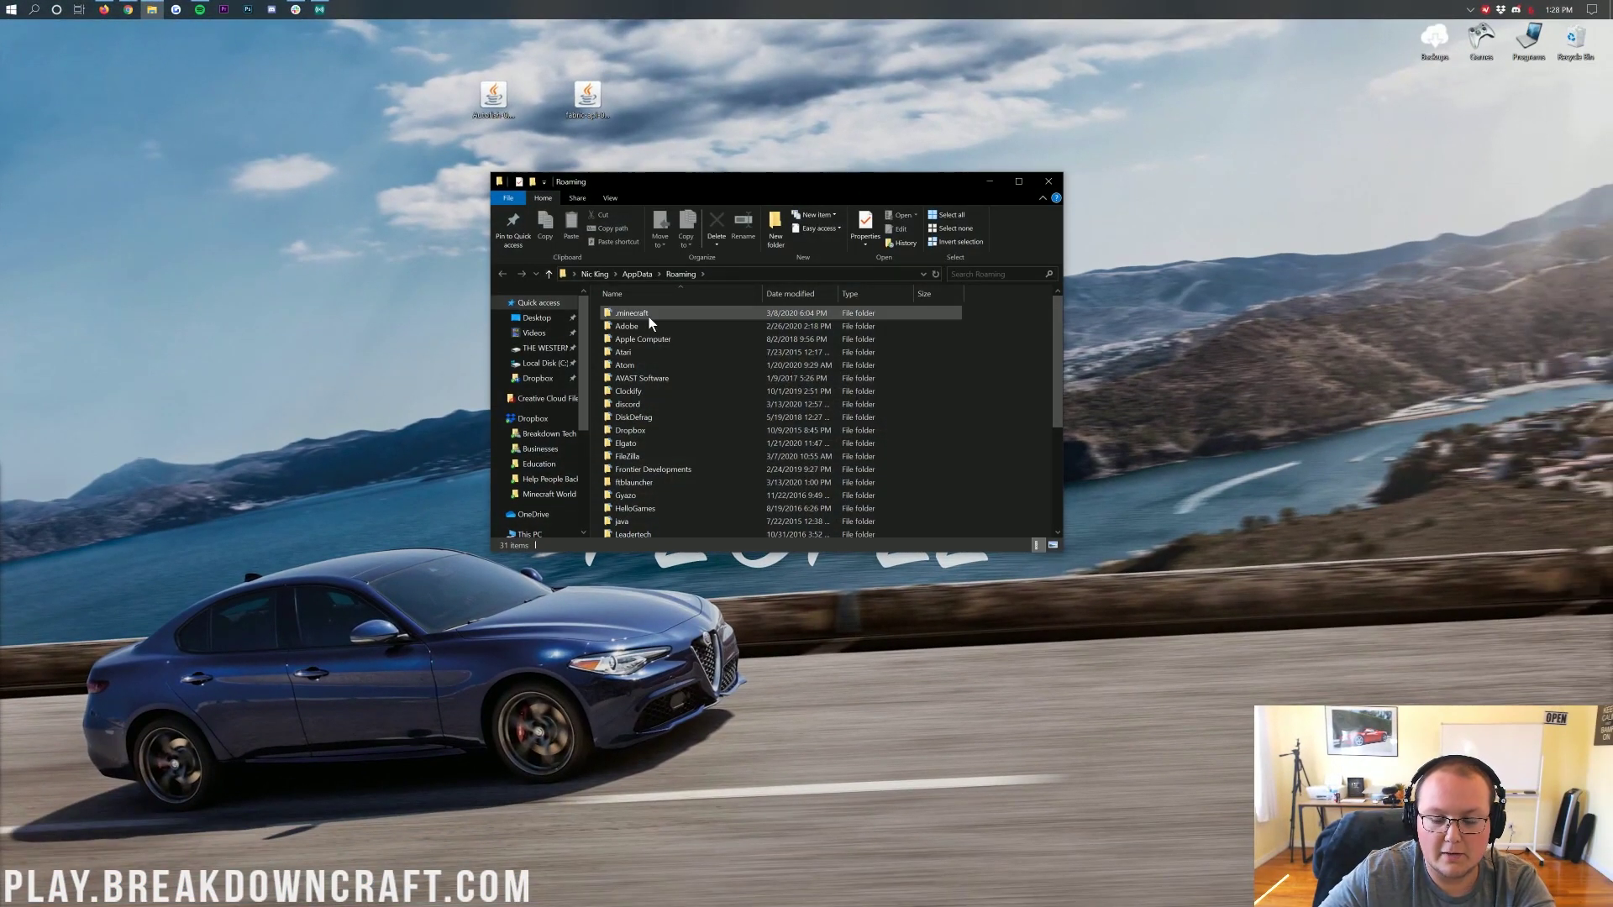
{"action": "double_click", "coordinate": [626, 315]}
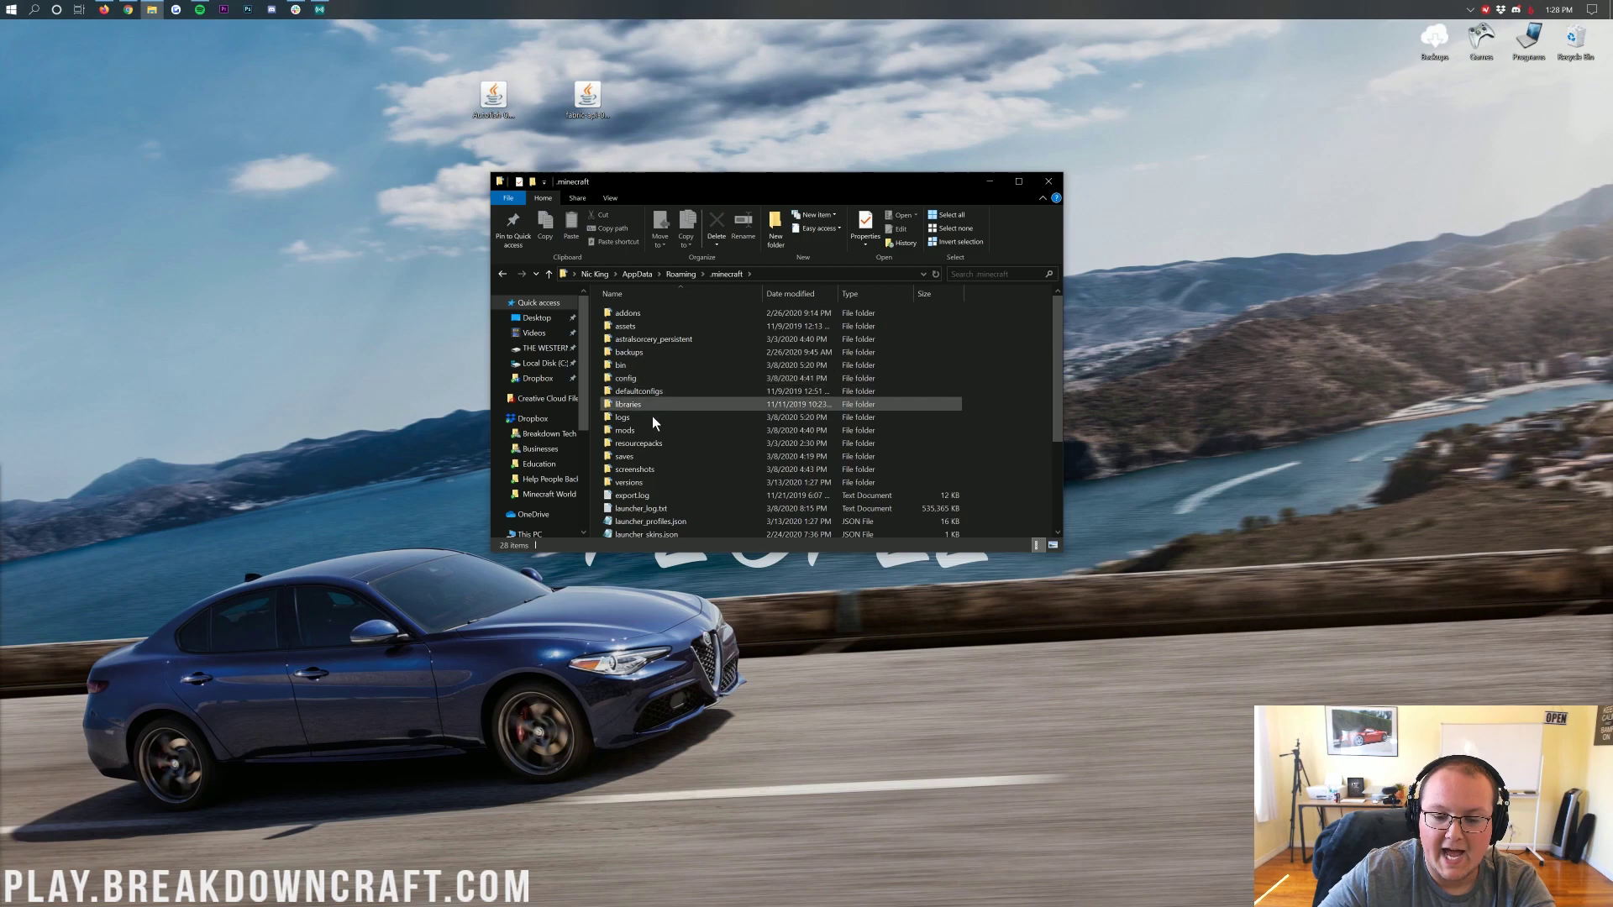
Delete the existing mods folder from .minecraft and create a new empty folder named "mods" there
{"action": "left_click_drag", "start_coordinate": [625, 430], "coordinate": [1550, 43]}
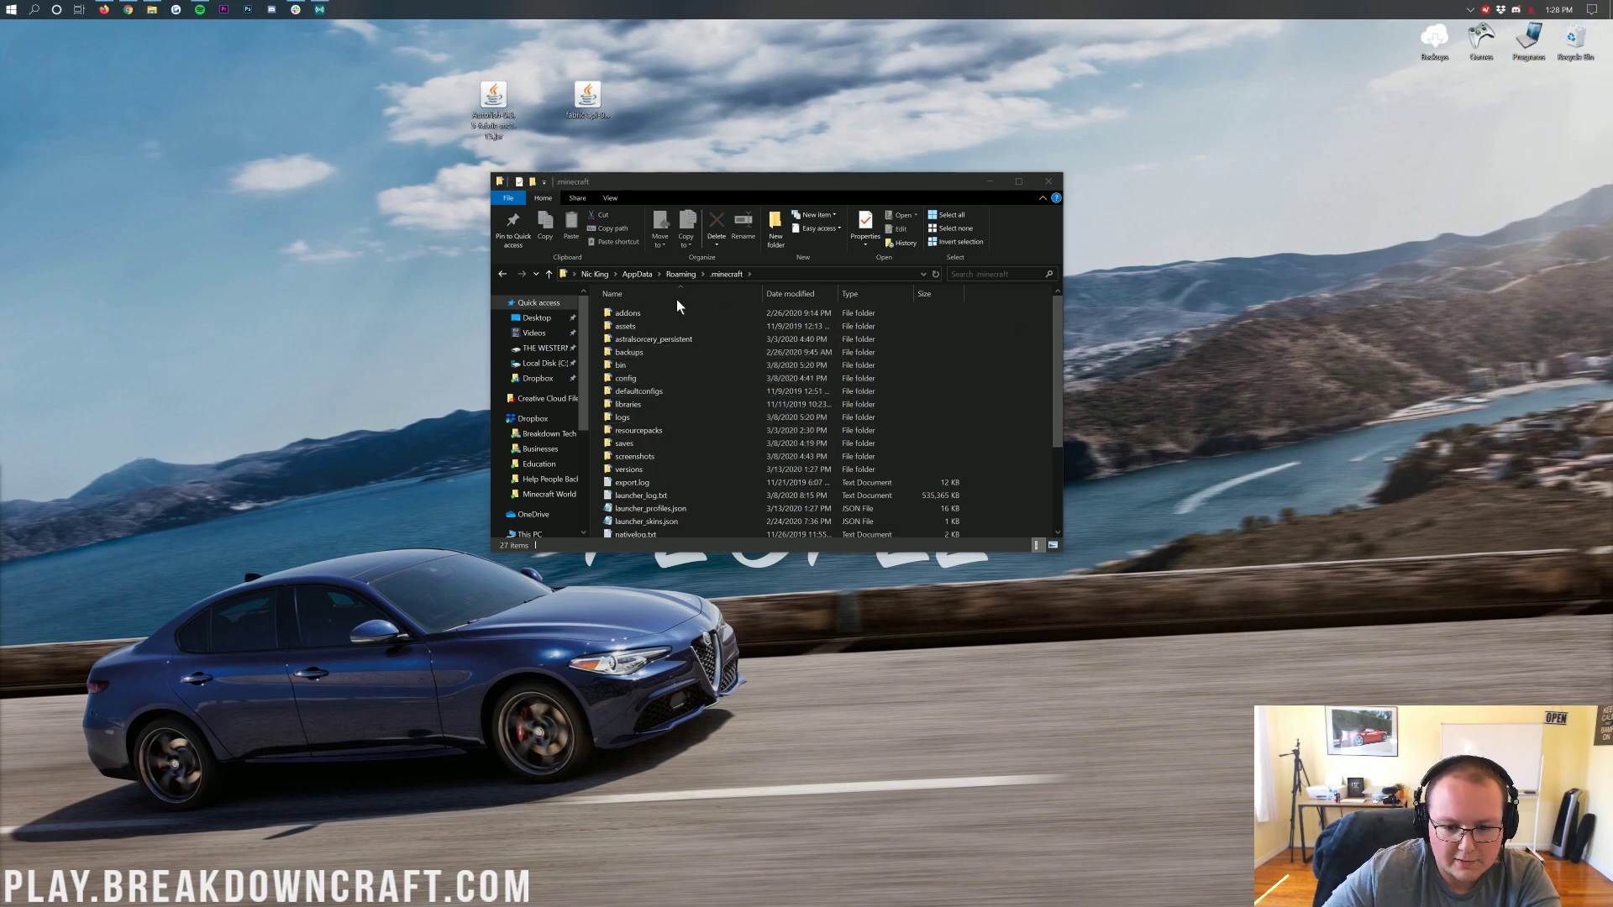
{"action": "right_click", "coordinate": [595, 333]}
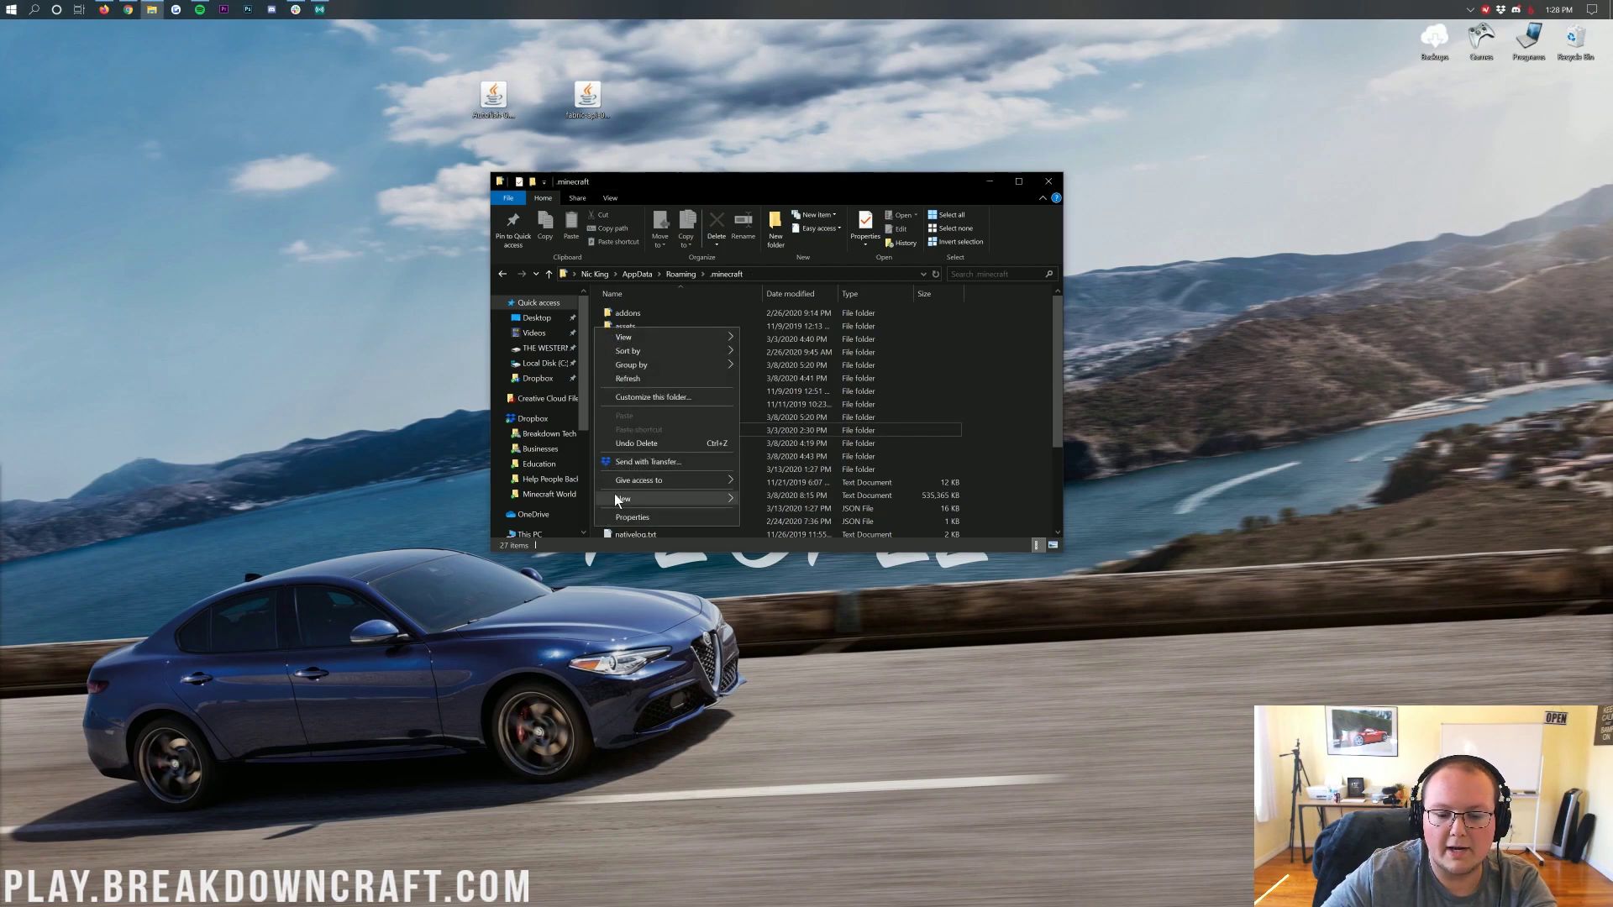
{"action": "mouse_move", "coordinate": [706, 502]}
{"action": "left_click", "coordinate": [770, 502]}
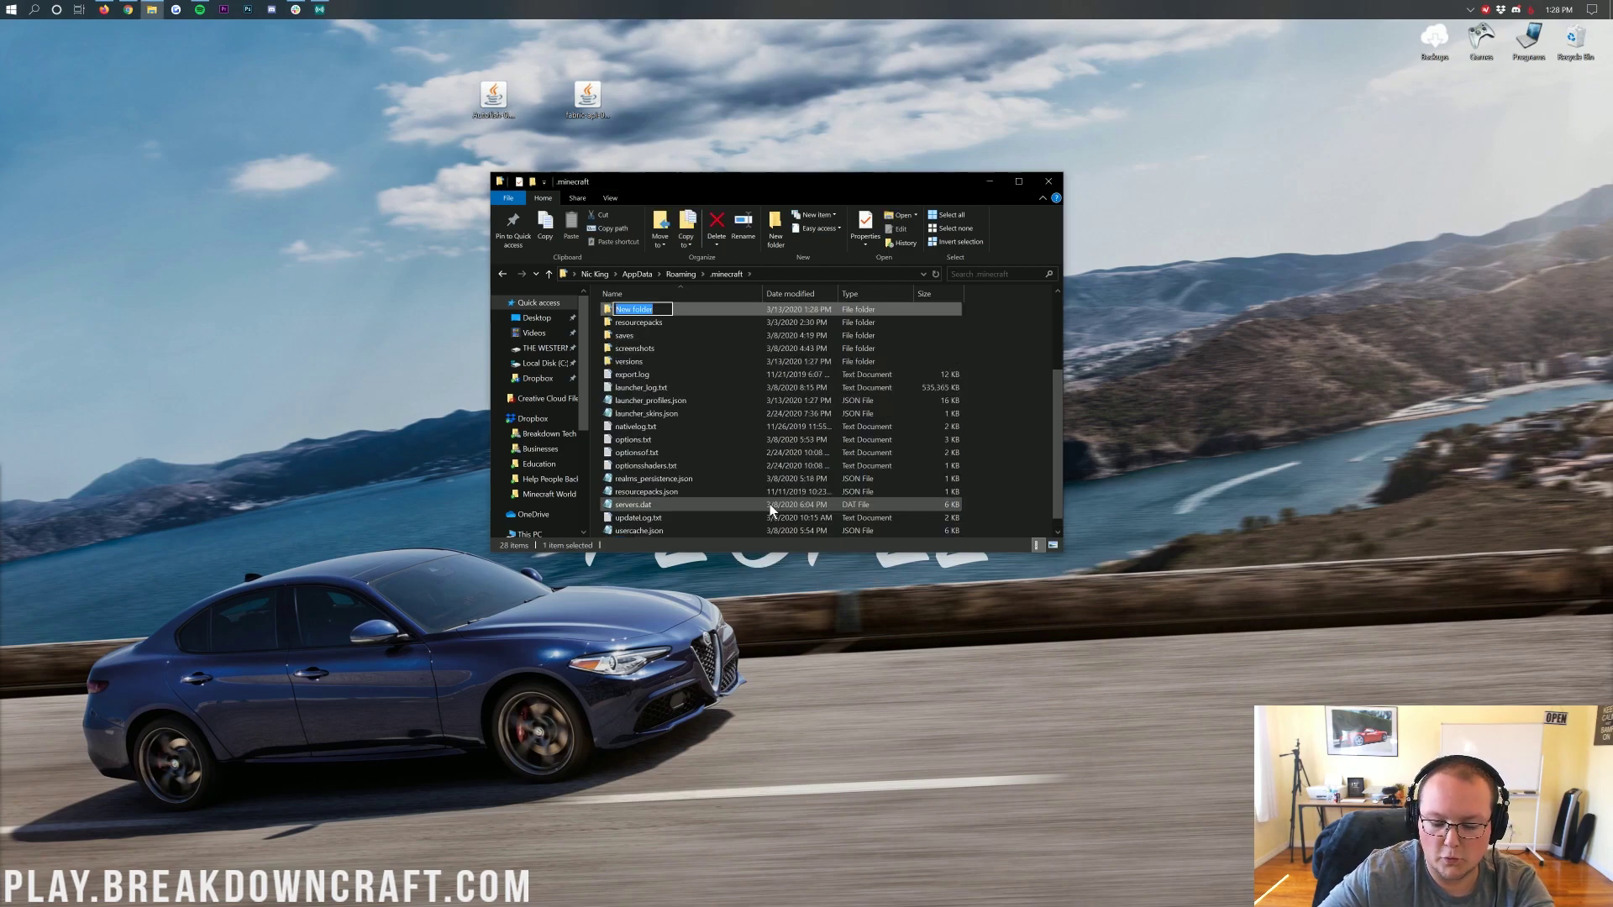
{"action": "type", "text": "mods"}
{"action": "key", "text": "Return"}
{"action": "scroll", "coordinate": [739, 470], "scroll_direction": "up", "scroll_amount": 3}
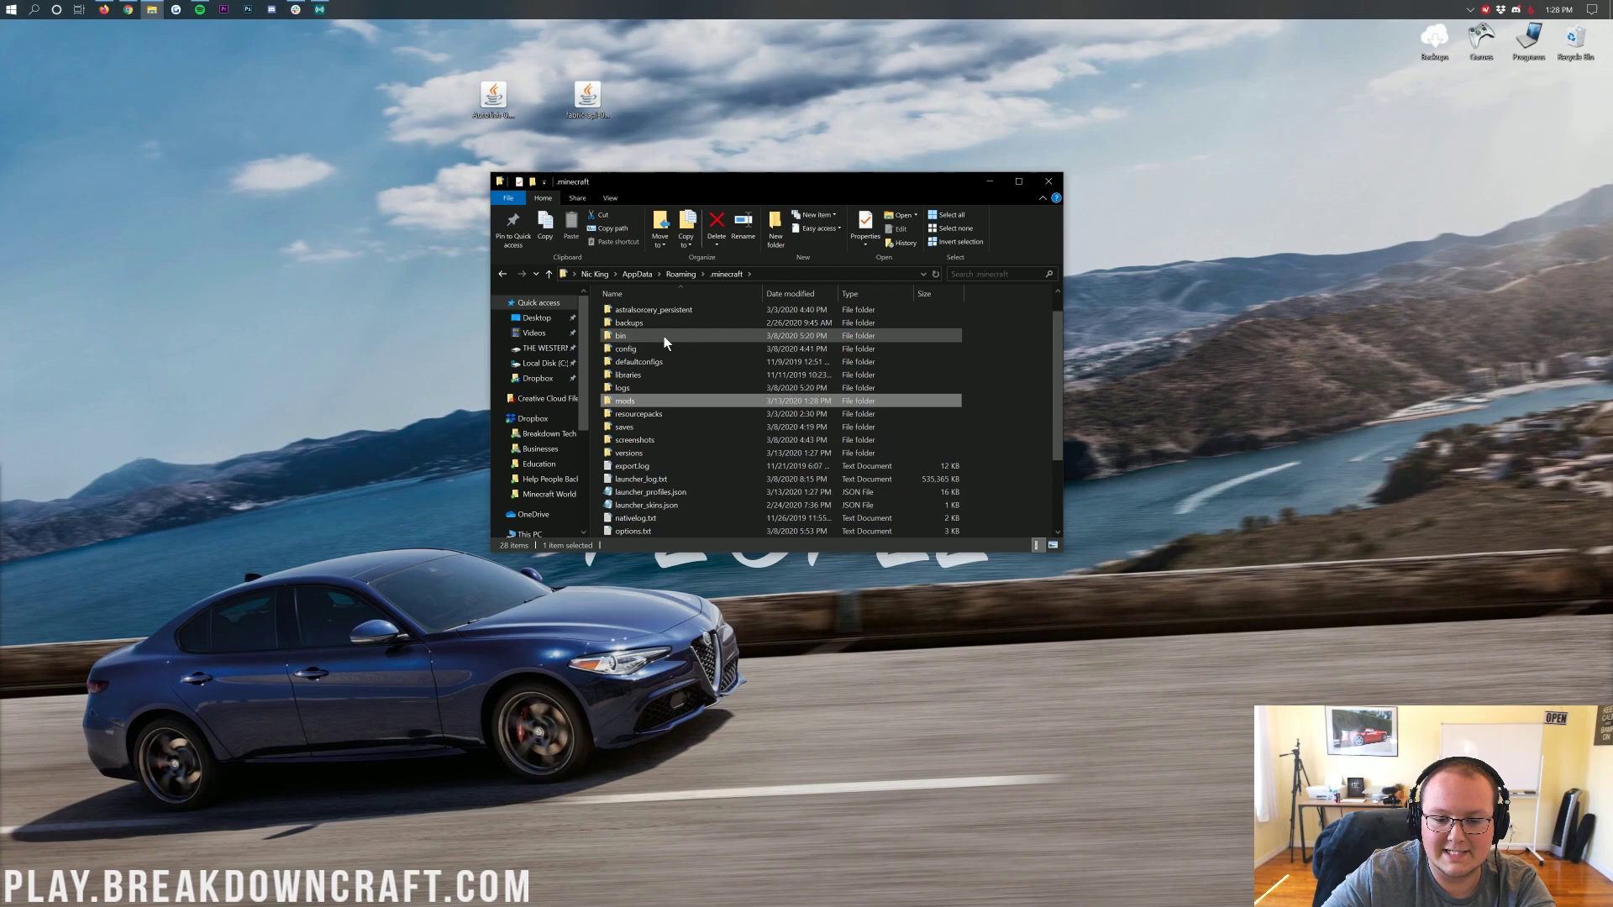
Open the empty mods folder, add the Autofish and Fabric API JAR files from the desktop, and close the folder window
{"action": "left_click", "coordinate": [652, 407]}
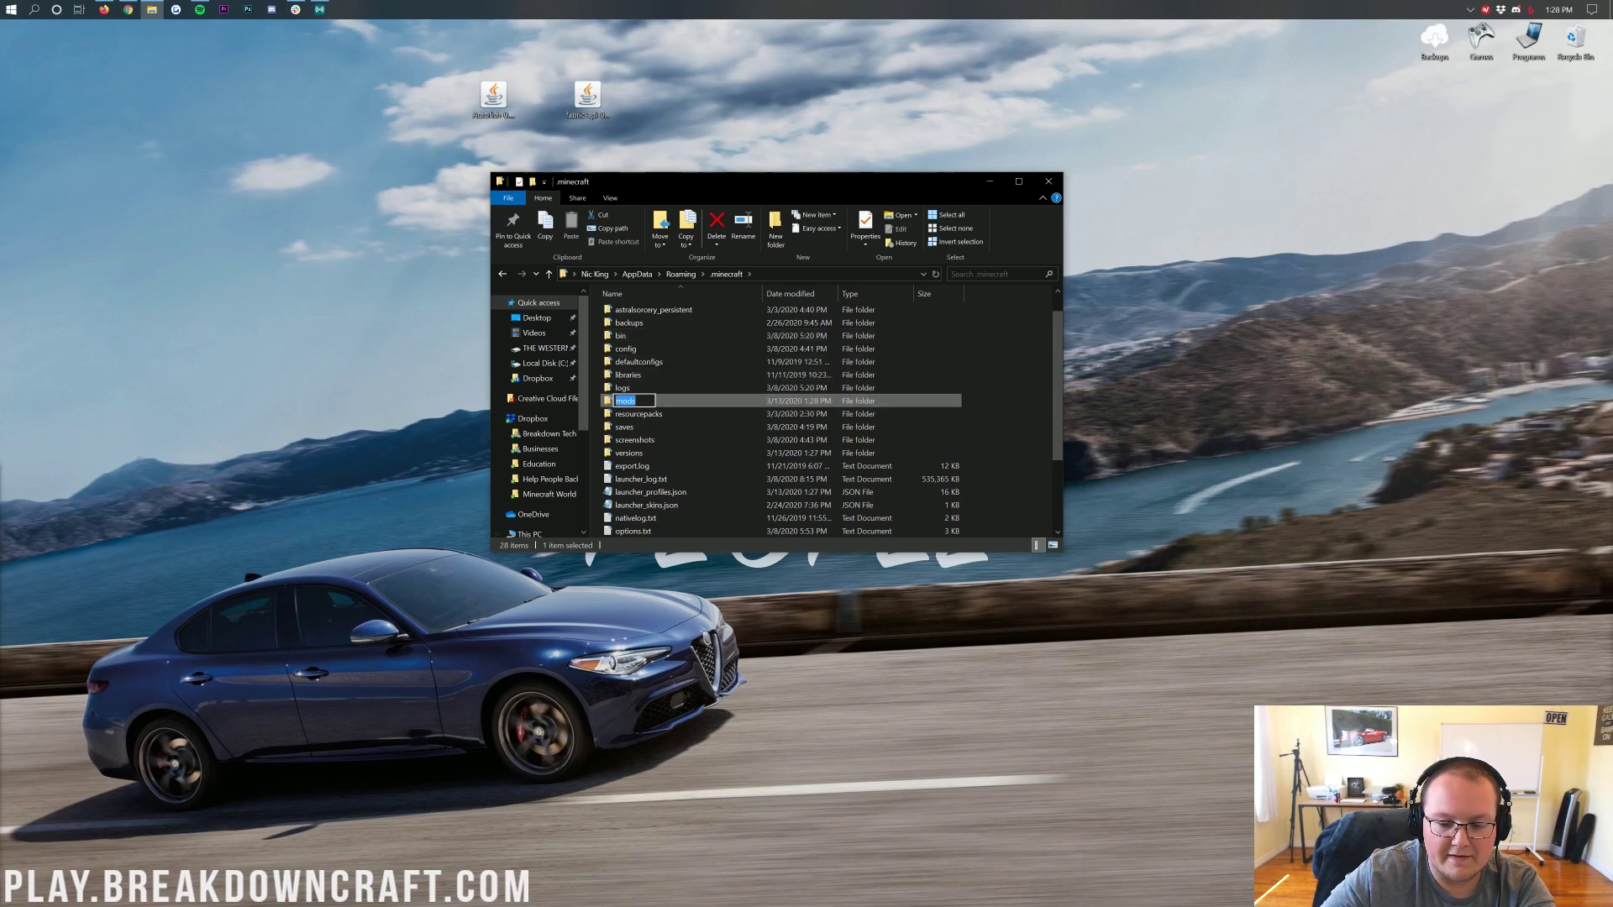
{"action": "double_click", "coordinate": [664, 403]}
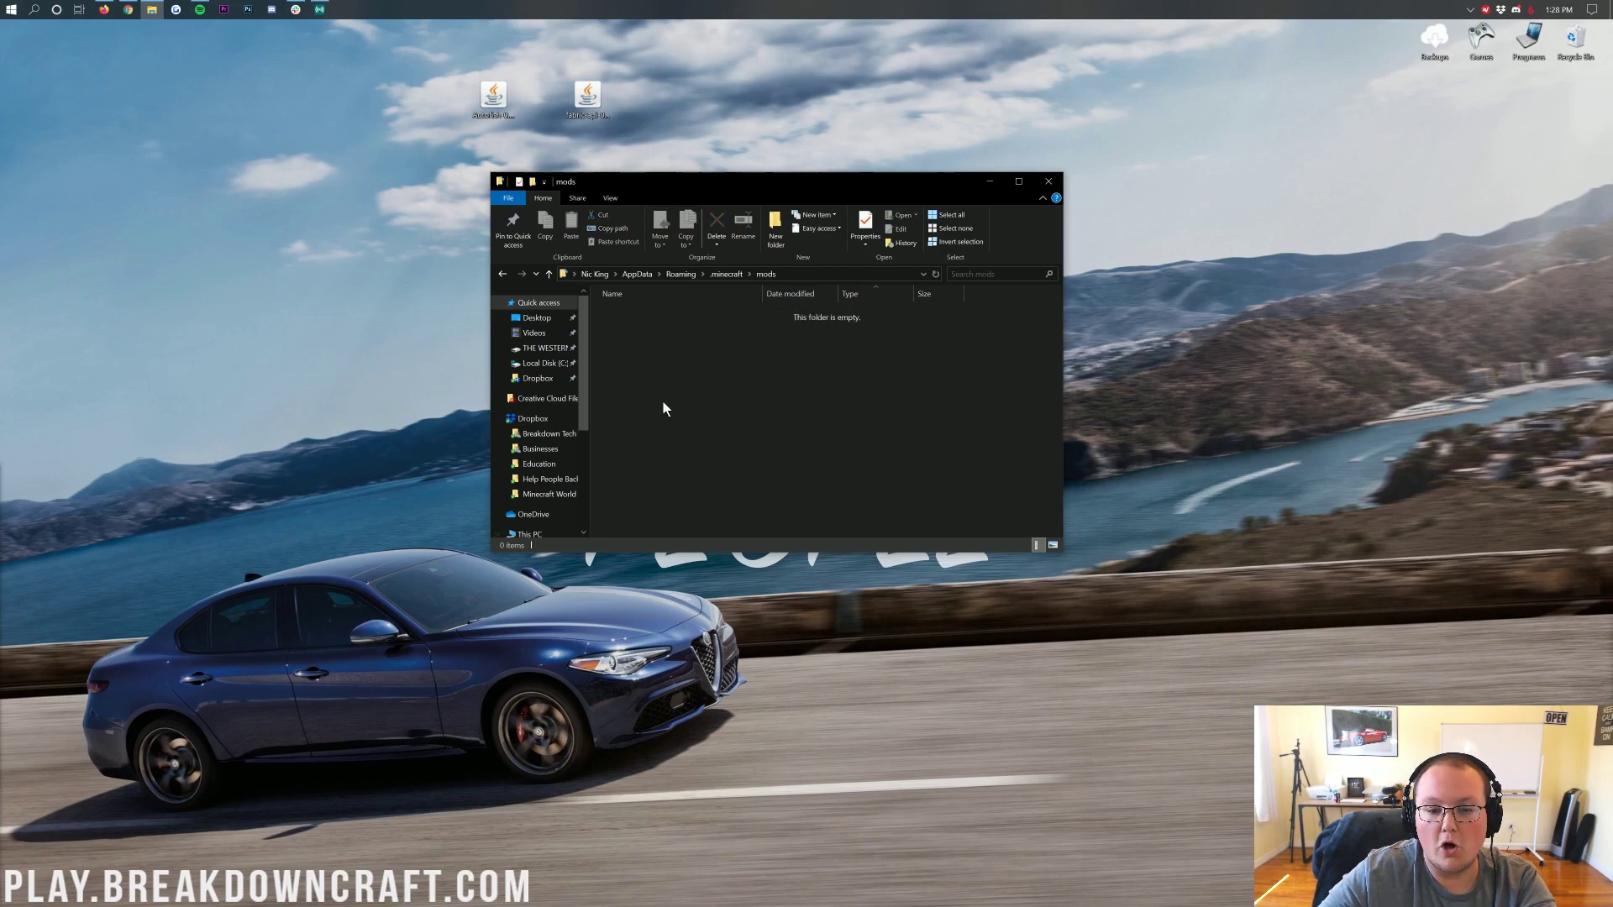
{"action": "left_click_drag", "start_coordinate": [428, 155], "coordinate": [719, 80]}
{"action": "left_click_drag", "start_coordinate": [588, 96], "coordinate": [853, 420]}
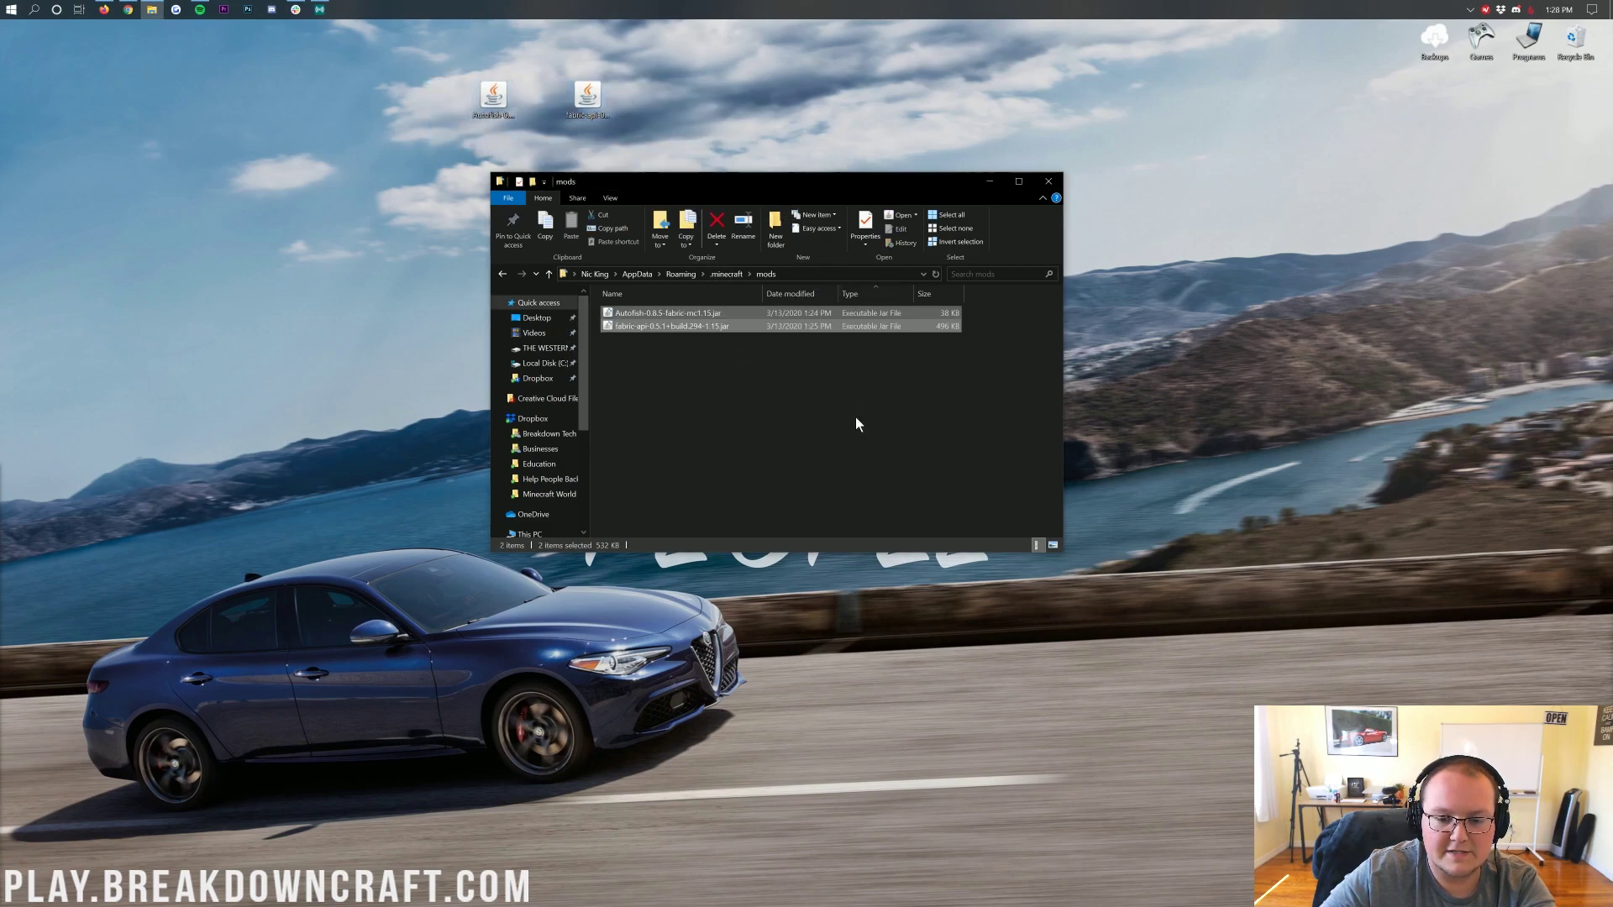
{"action": "left_click", "coordinate": [1048, 180]}
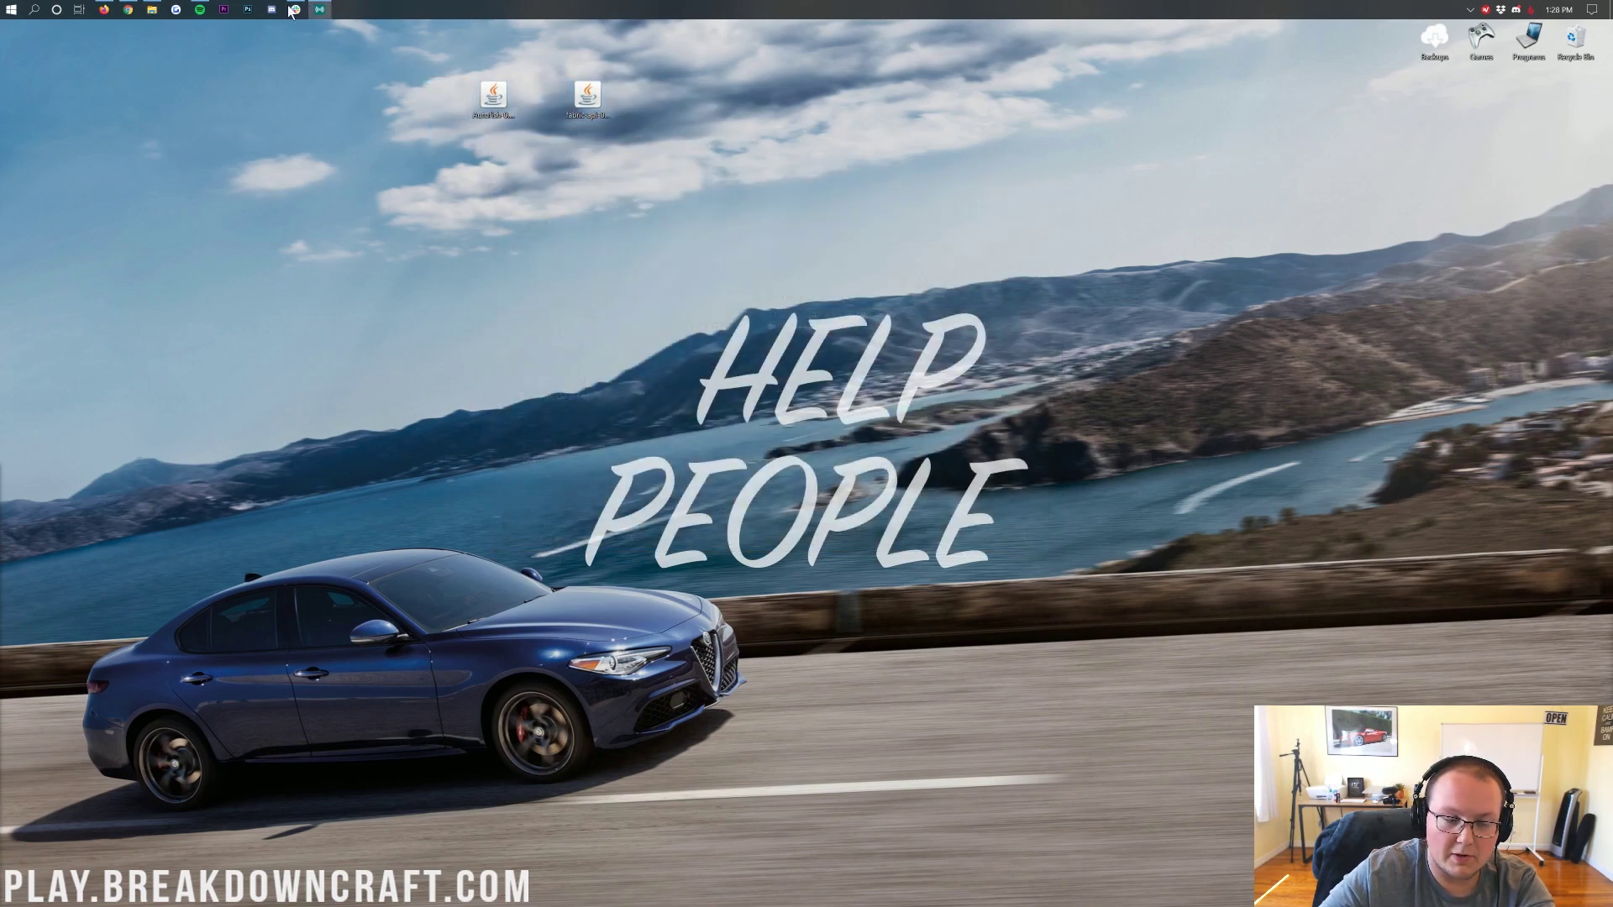
Open the Minecraft Launcher and check its version list for the fabric-loader-1.15.2 profile
{"action": "left_click", "coordinate": [6, 9]}
{"action": "left_click", "coordinate": [7, 9]}
{"action": "left_click", "coordinate": [7, 8]}
{"action": "type", "text": "minecraft"}
{"action": "key", "text": "Return"}
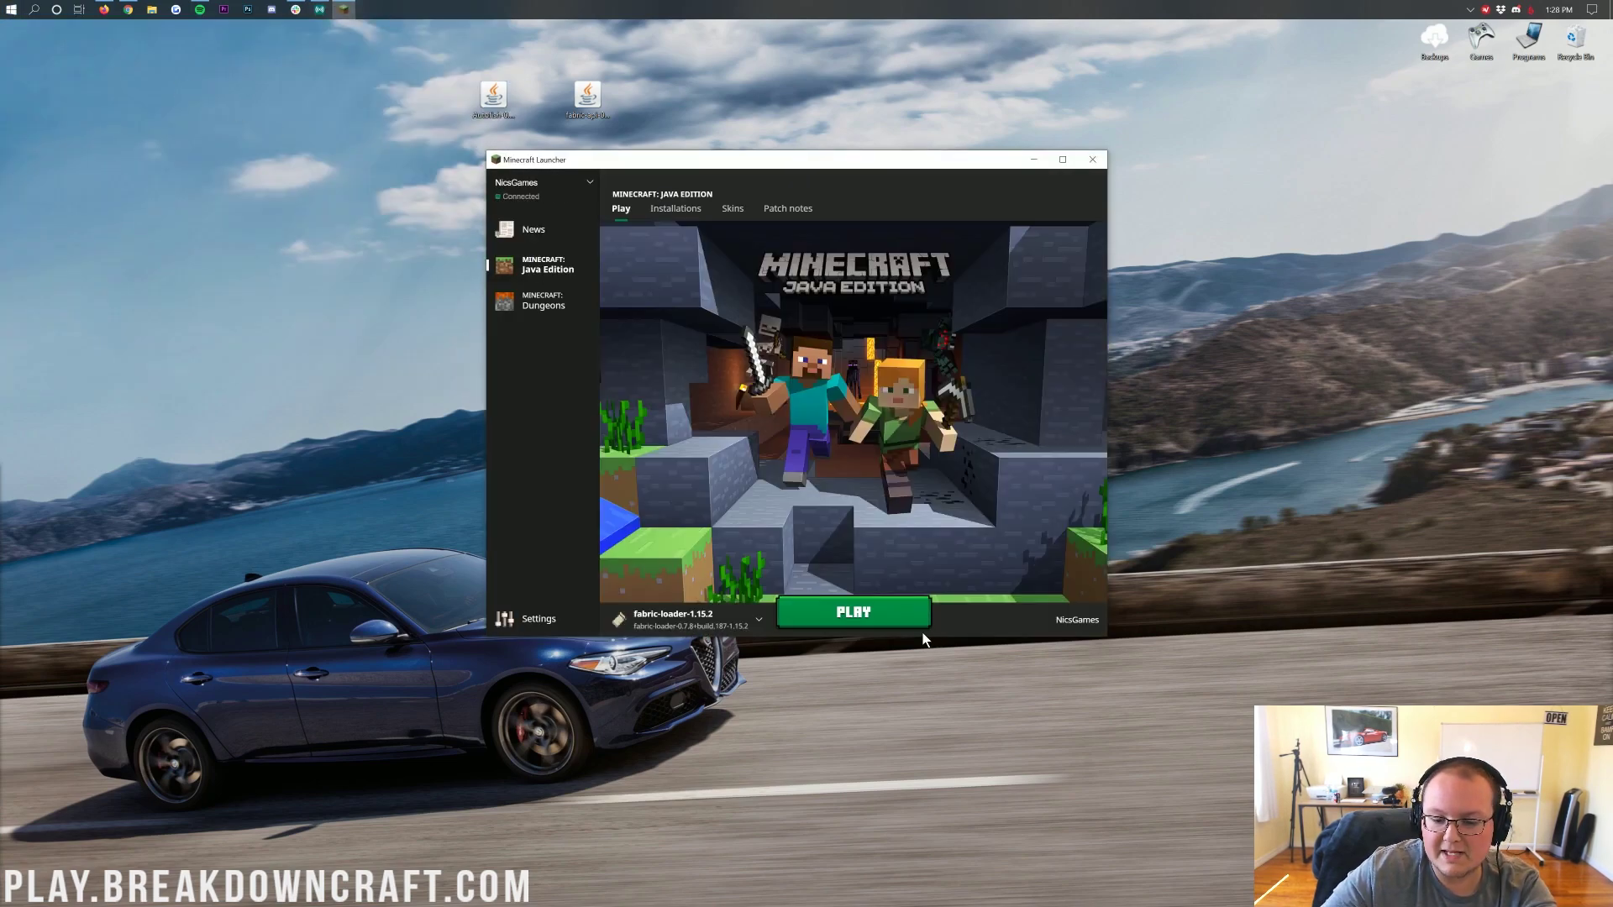
{"action": "left_click", "coordinate": [741, 622]}
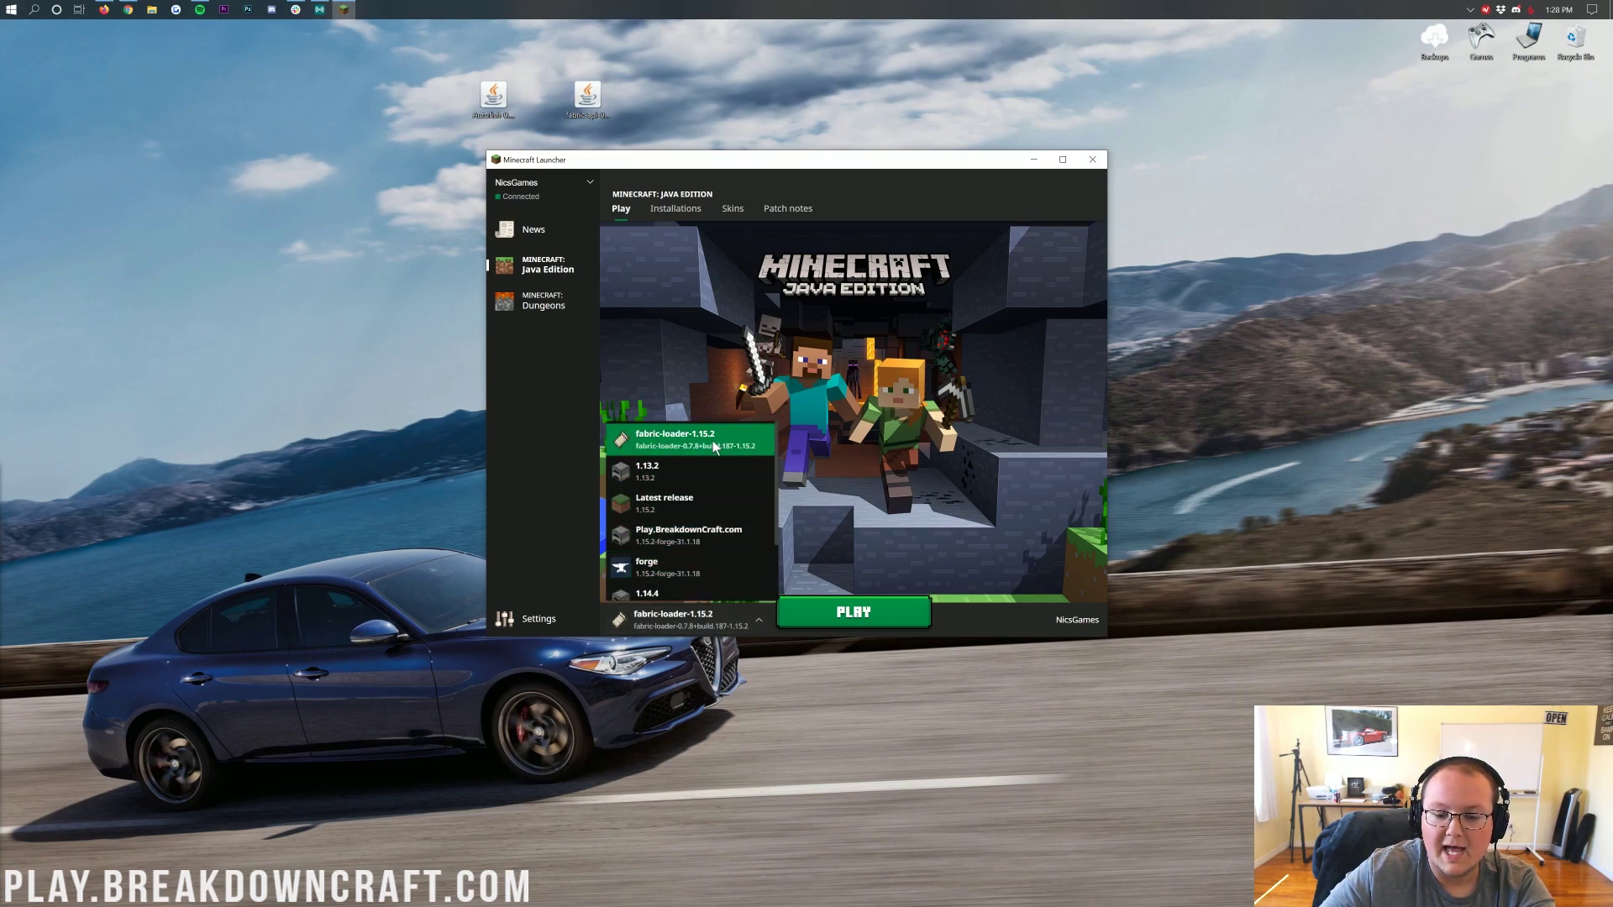
{"action": "left_click", "coordinate": [757, 613]}
{"action": "left_click", "coordinate": [748, 618]}
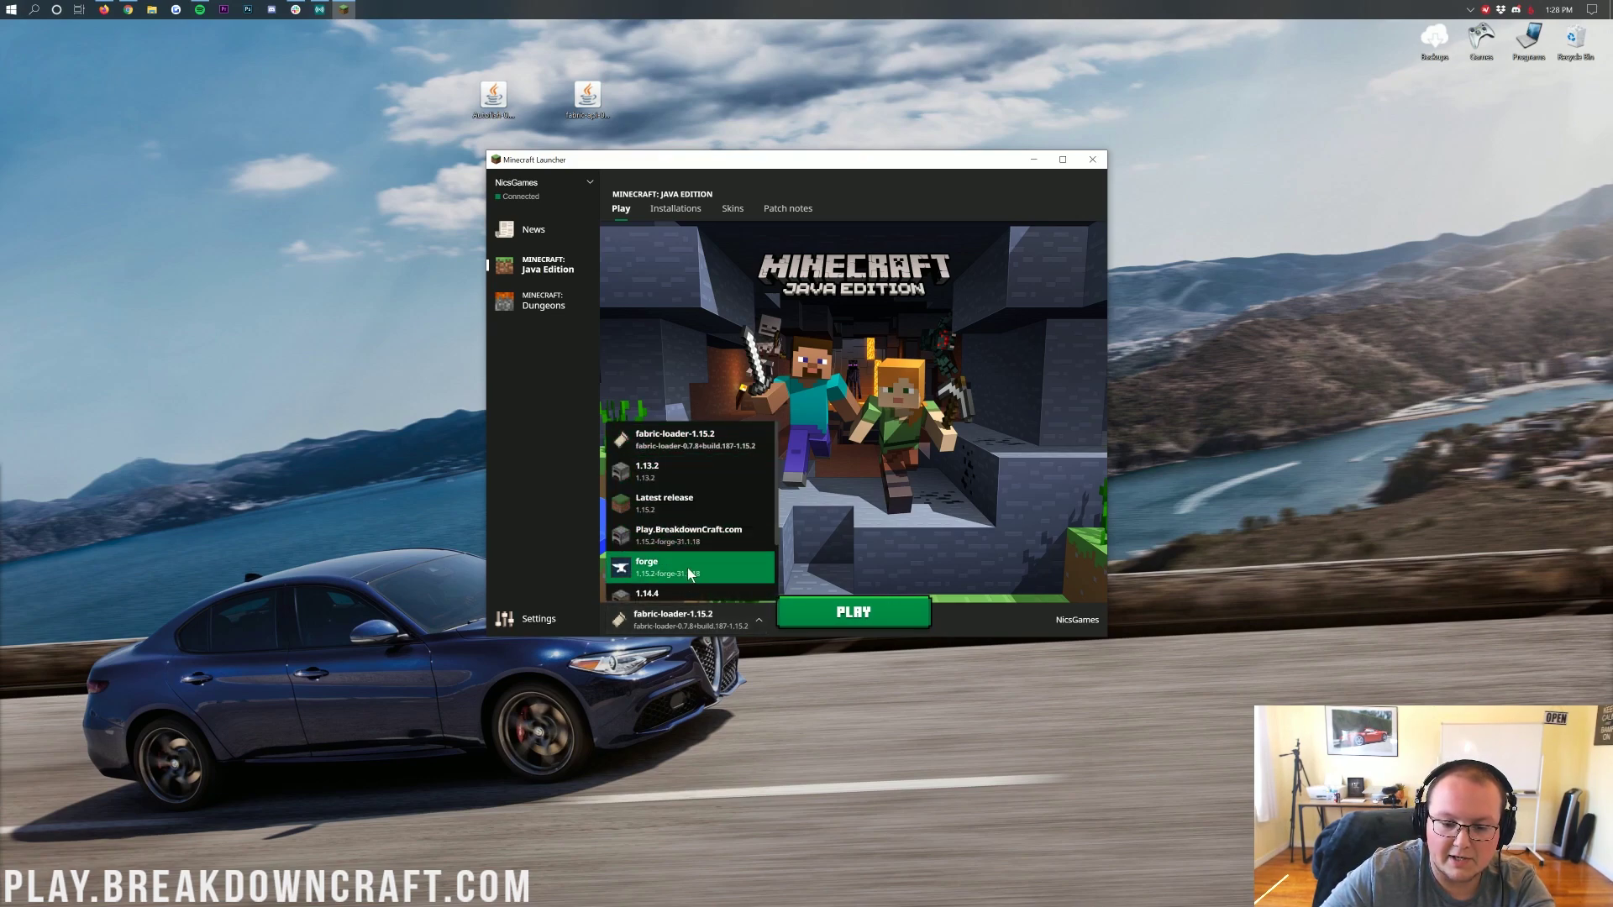
{"action": "left_click", "coordinate": [689, 391]}
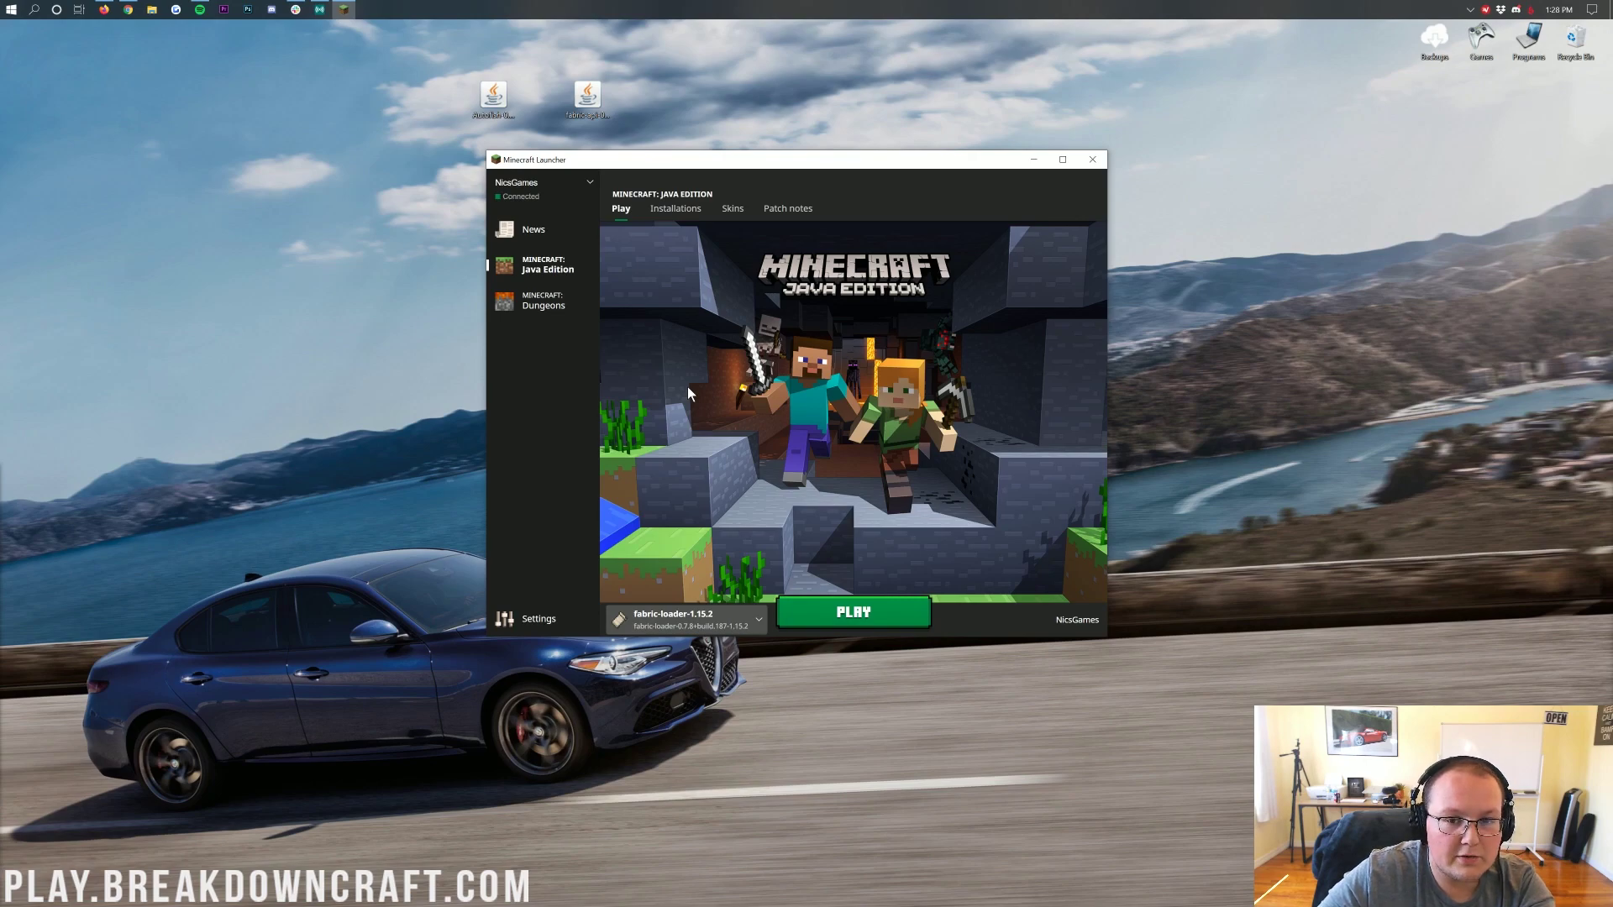
Delete the existing Play.BreakdownCraft.com installation from the launcher's installations
{"action": "left_click", "coordinate": [675, 211]}
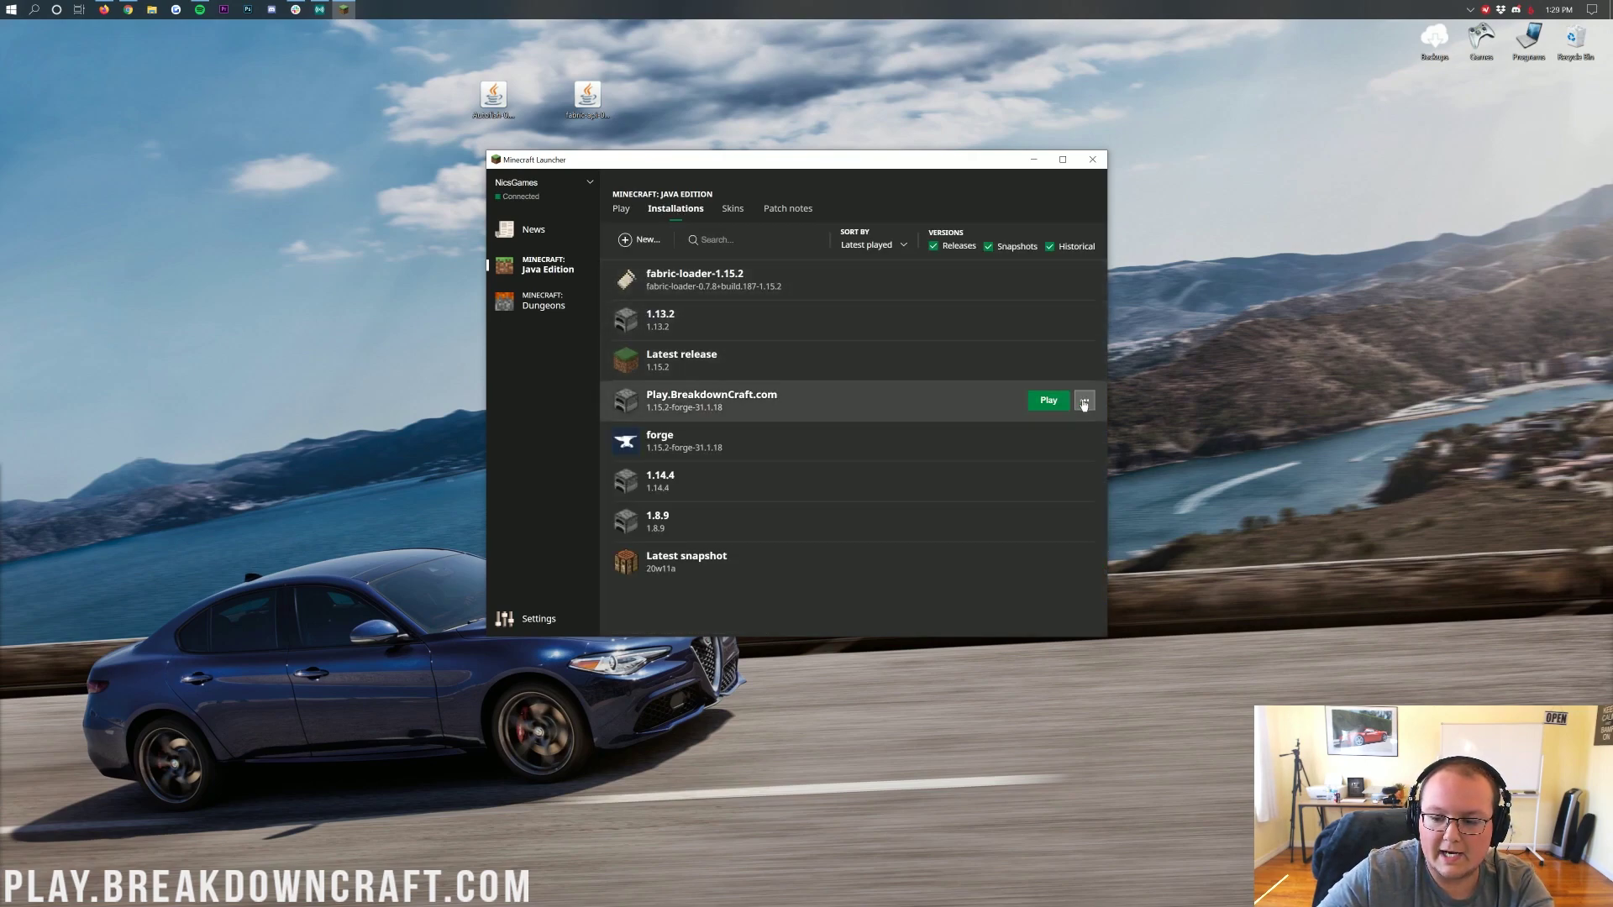
{"action": "left_click", "coordinate": [1085, 400]}
{"action": "left_click", "coordinate": [1074, 468]}
{"action": "left_click", "coordinate": [823, 436]}
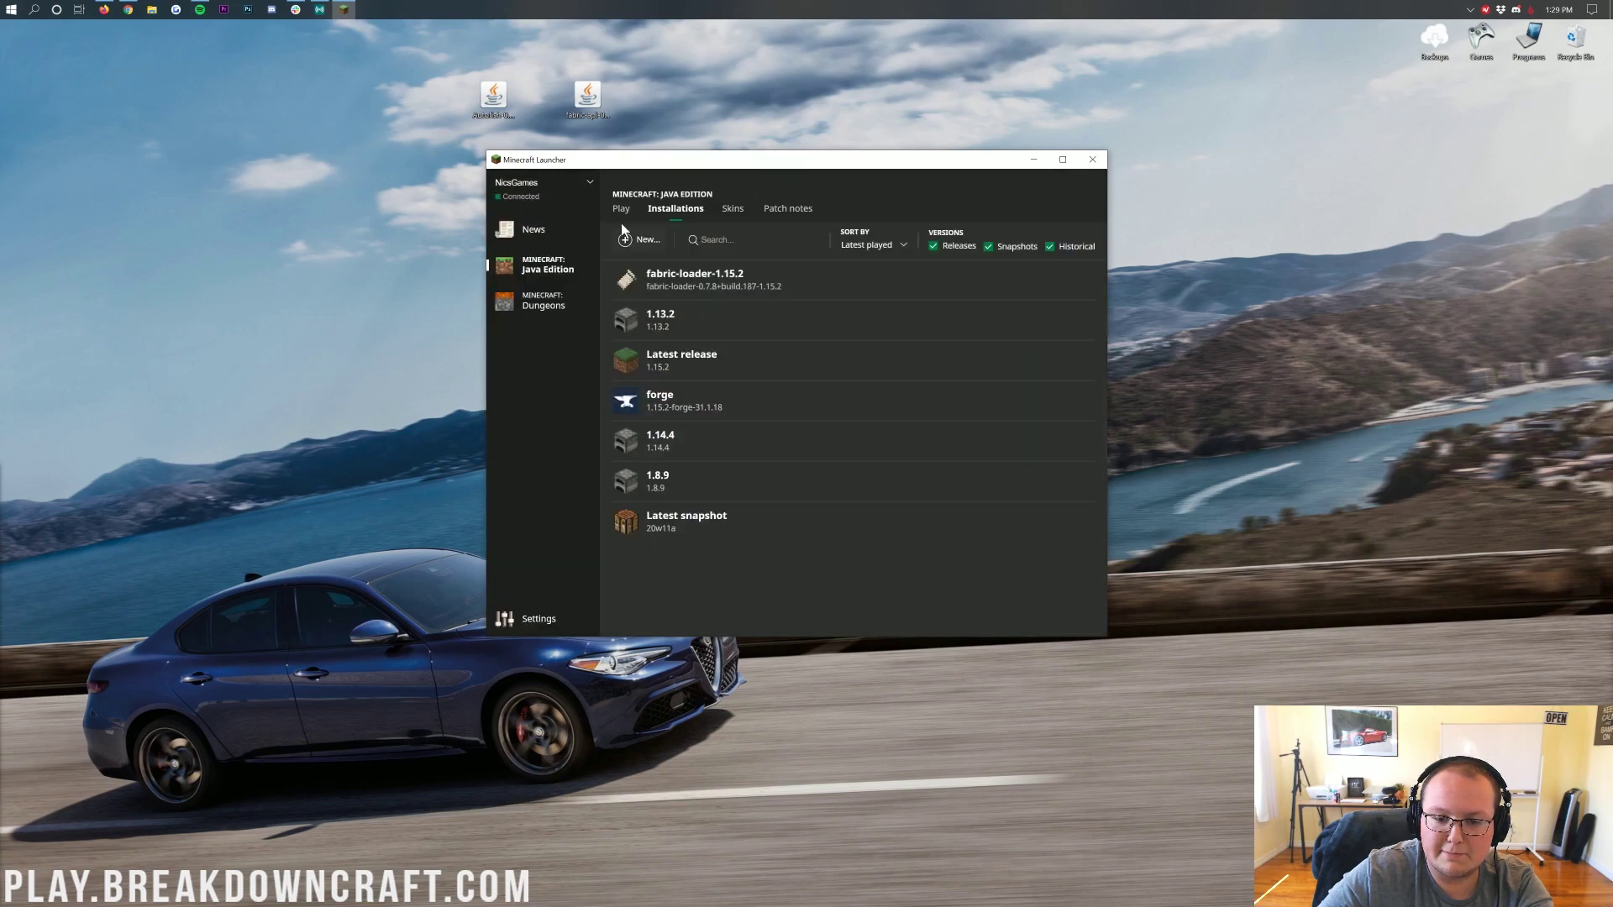
Start a new installation and name it "Play.BreakdownCraft.com"
{"action": "left_click", "coordinate": [637, 242]}
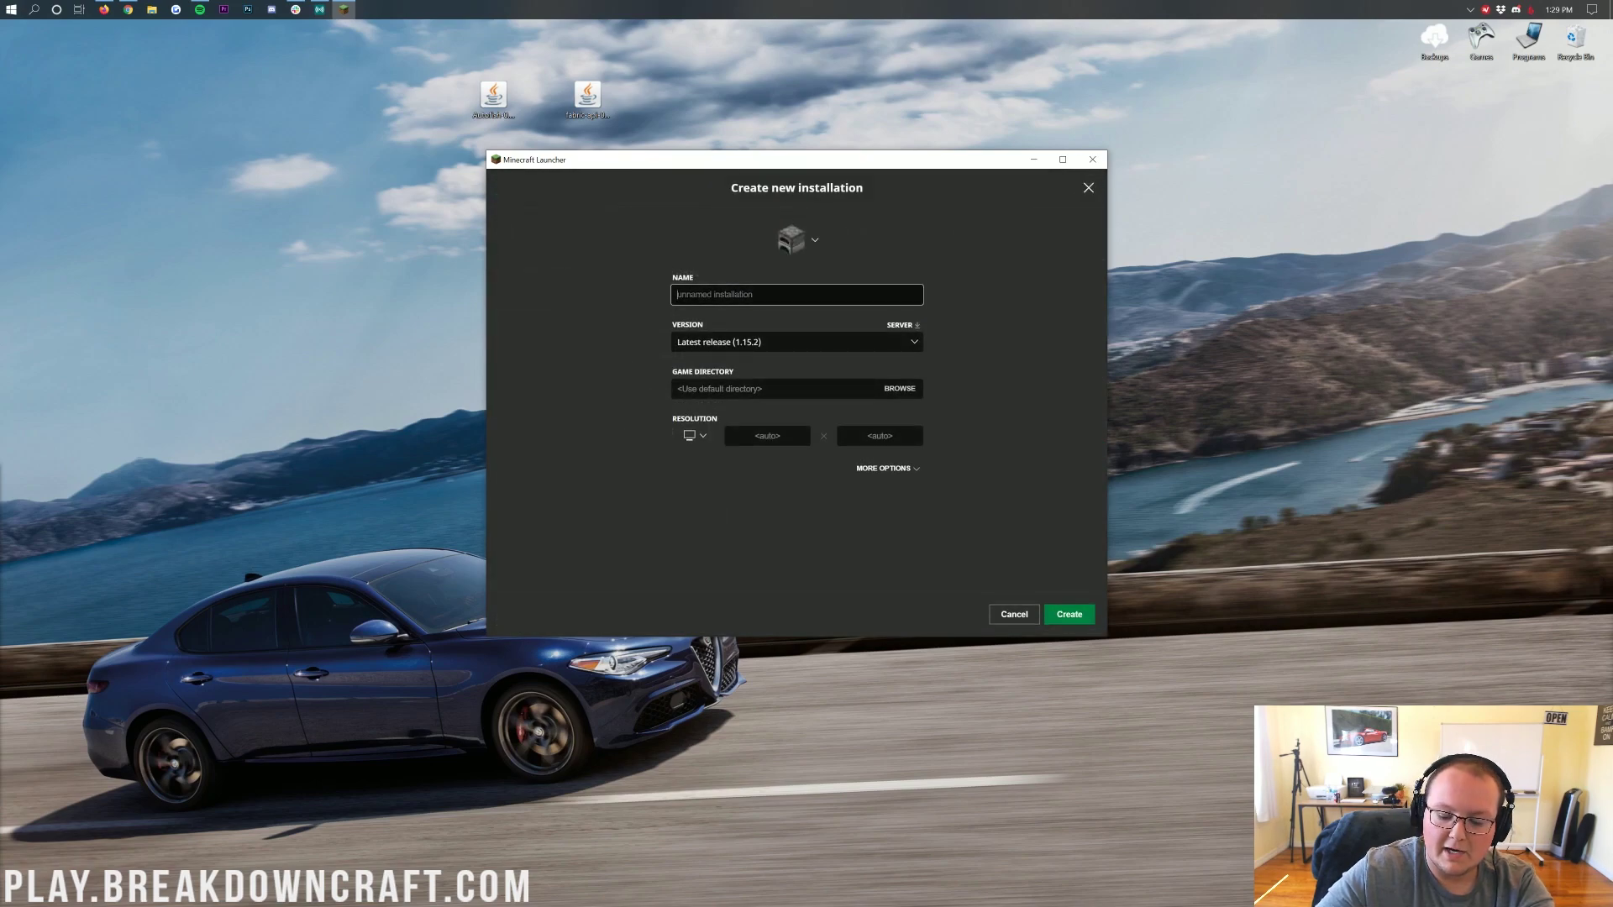
{"action": "type", "text": "Play"}
{"action": "type", "text": ">bre"}
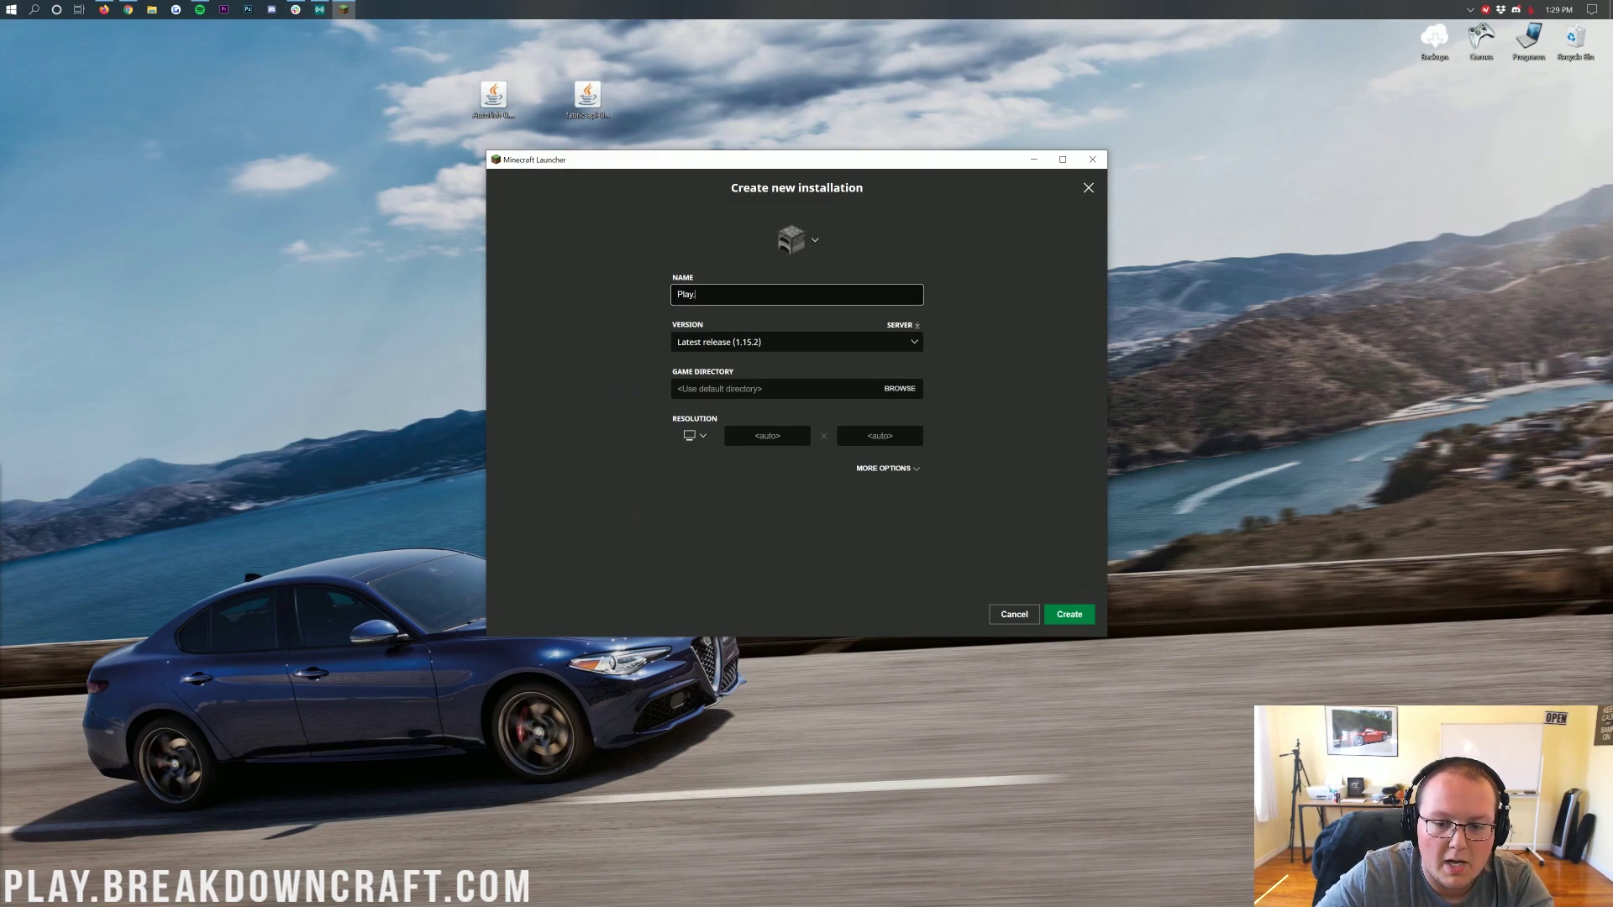
{"action": "type", "text": "Breakdownc"}
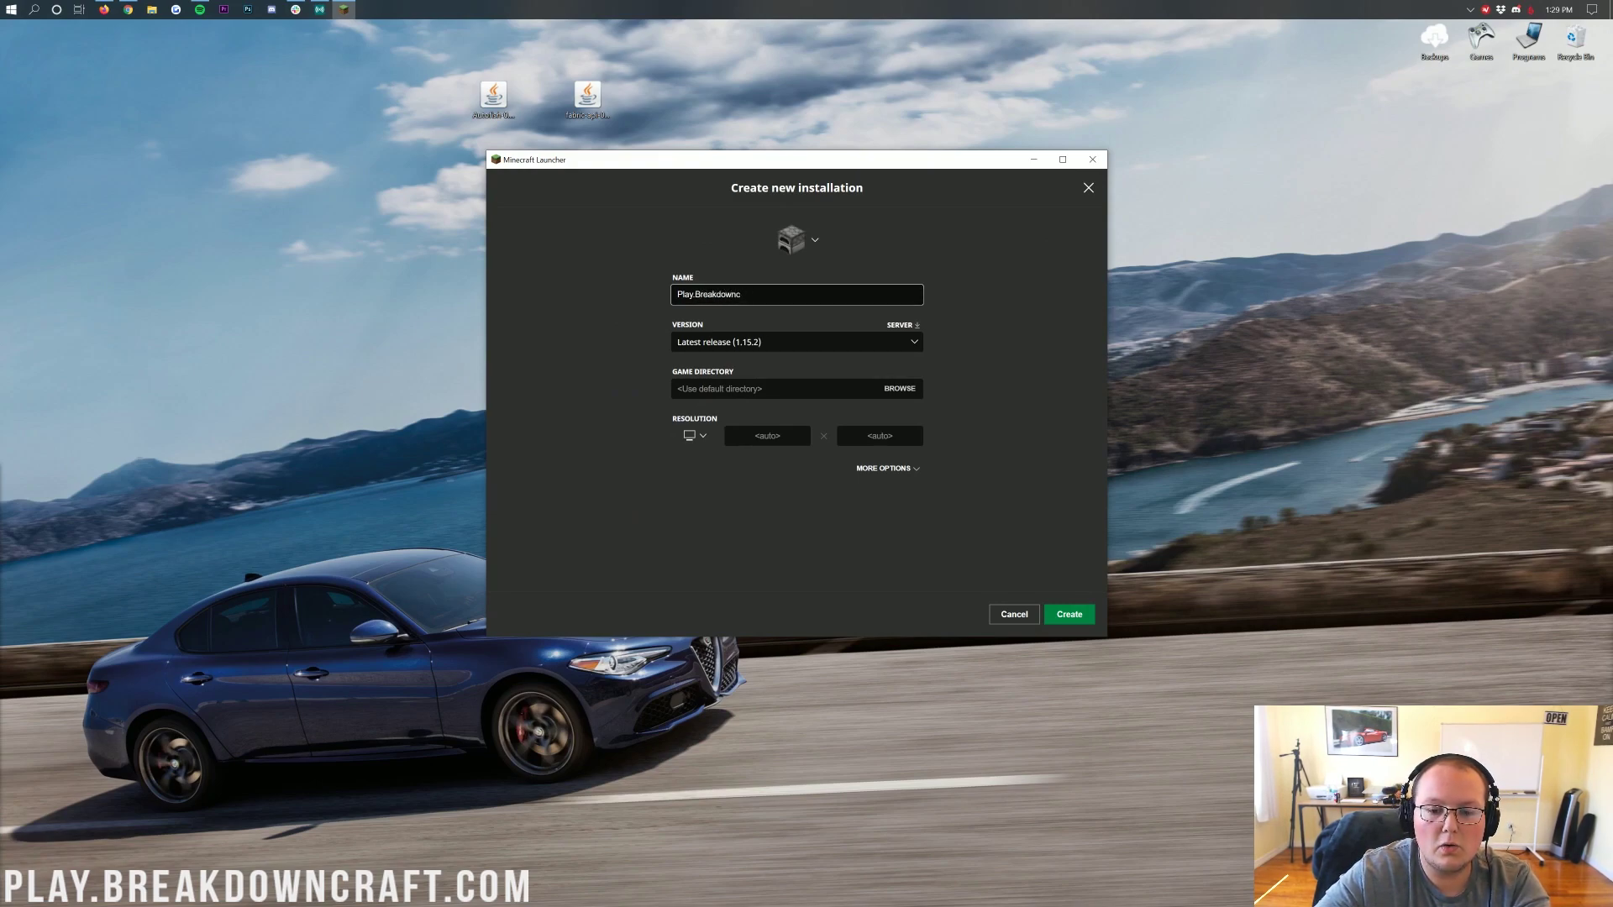
{"action": "key", "text": "BackSpace"}
{"action": "type", "text": "Craft.com"}
{"action": "key", "text": "ctrl+a"}
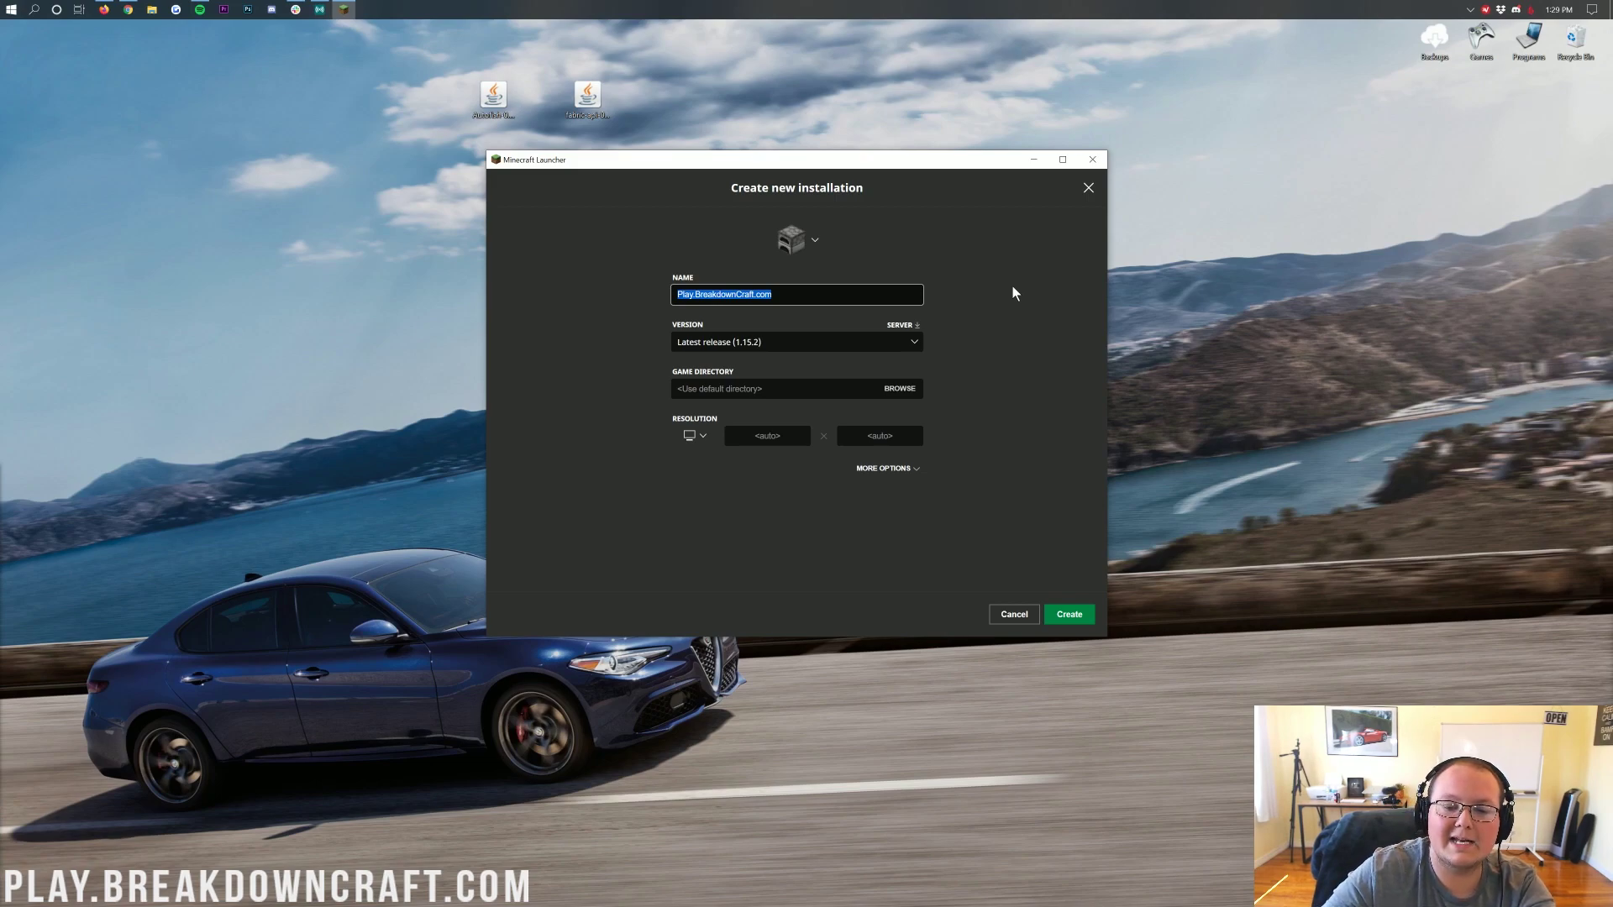
{"action": "left_click_drag", "start_coordinate": [882, 295], "coordinate": [500, 305]}
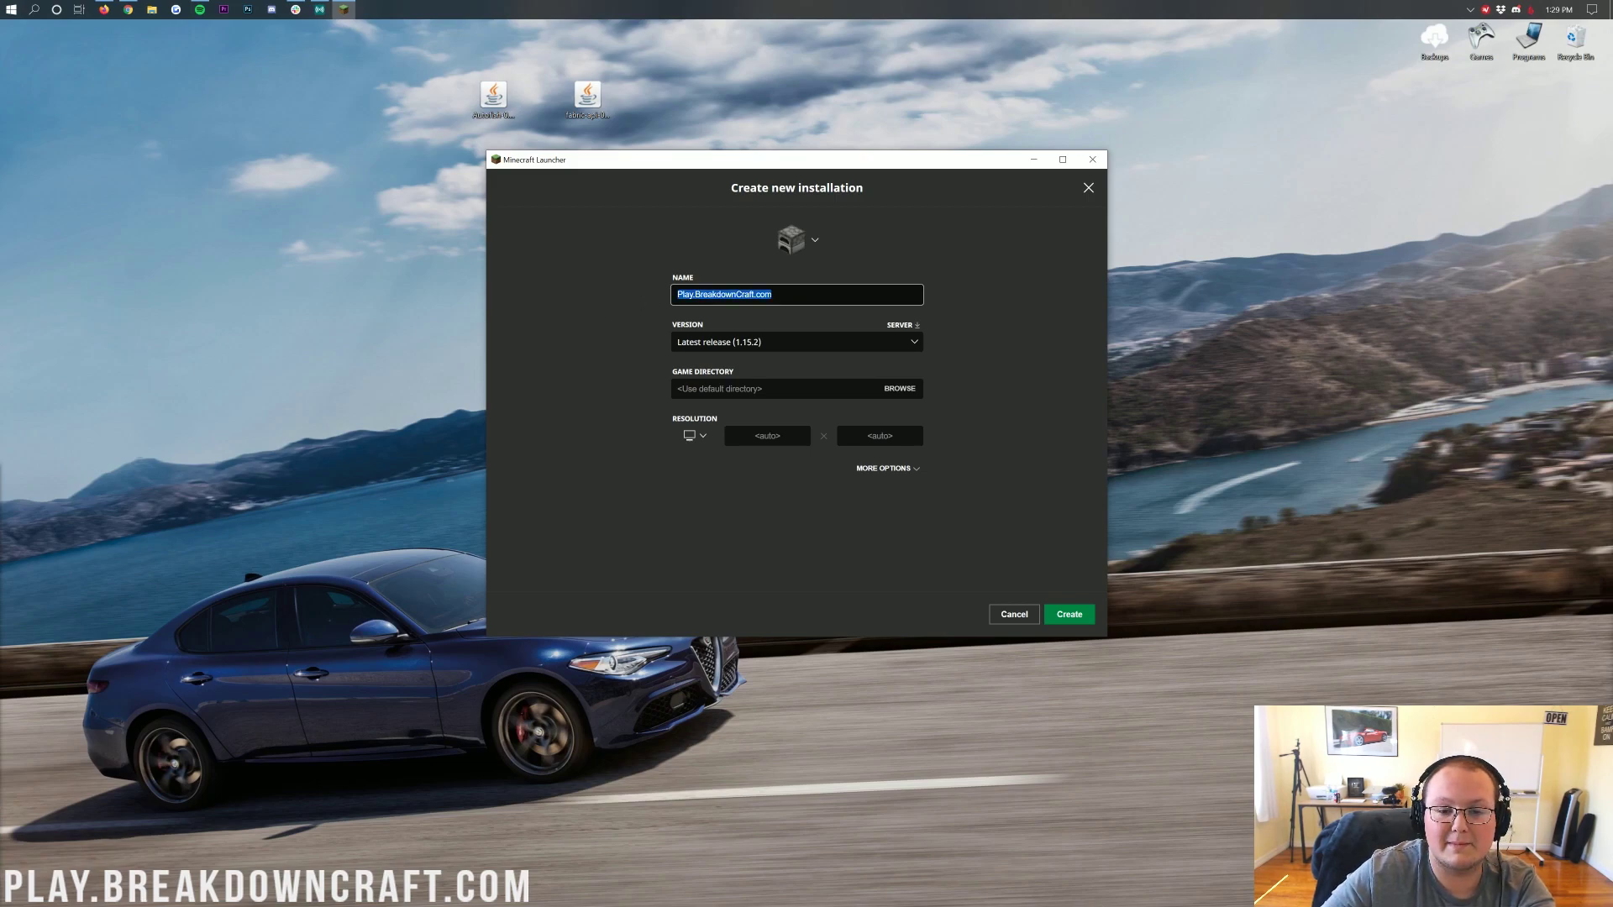
Set the version to release fabric-loader-0.7.8+build.187-1.15.2 and the resolution to 1920 x 1080, and create the installation
{"action": "left_click", "coordinate": [779, 345]}
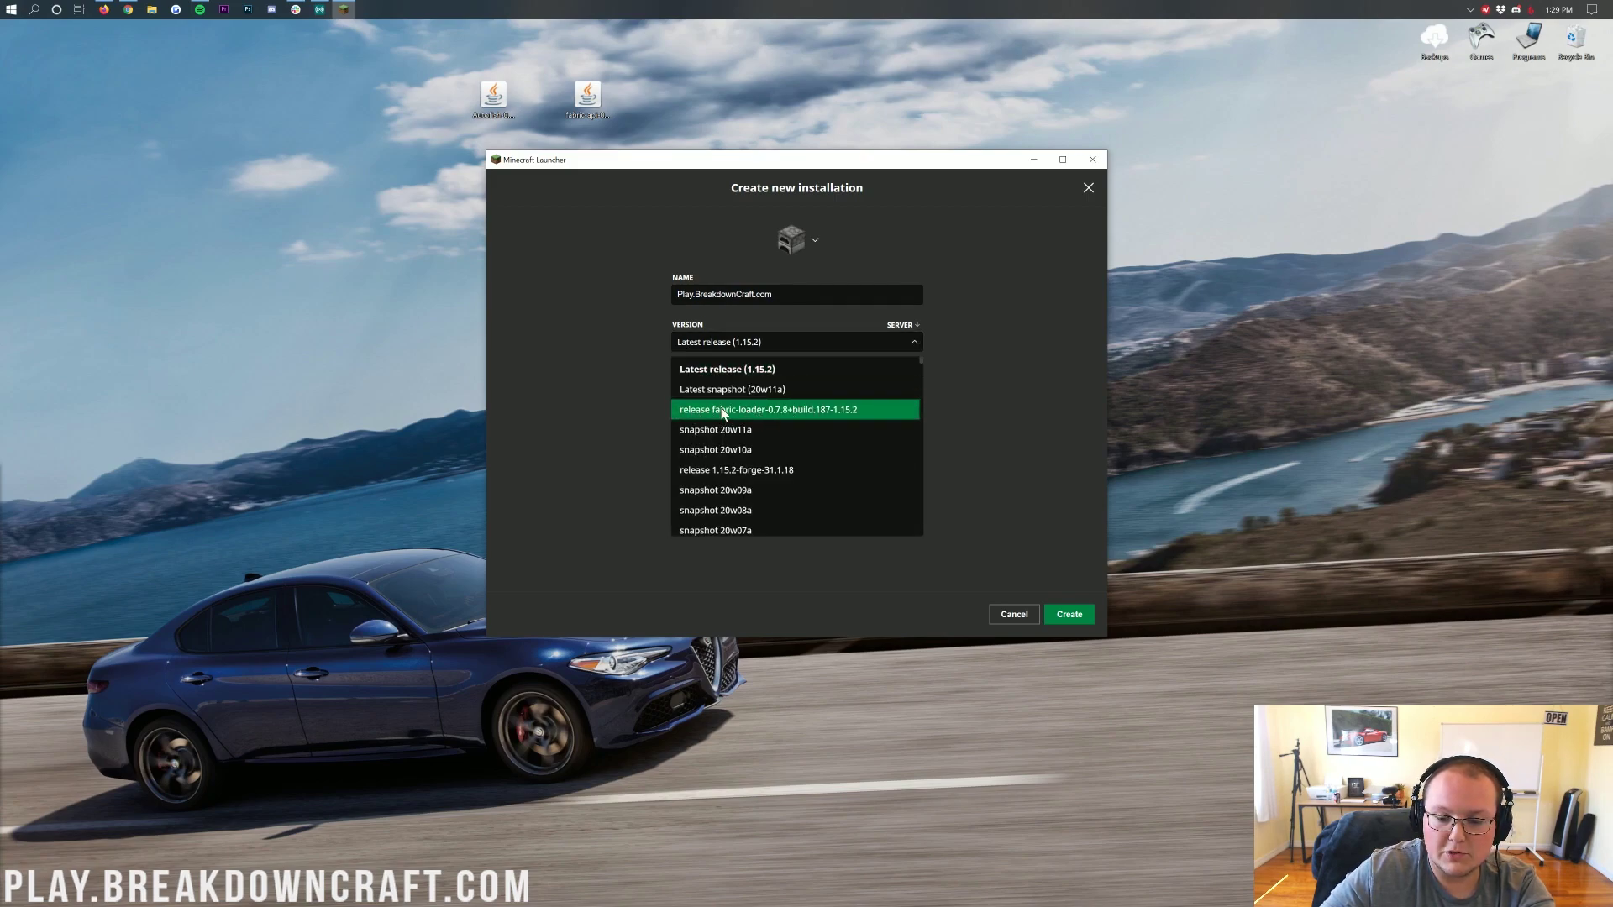
{"action": "left_click", "coordinate": [718, 409]}
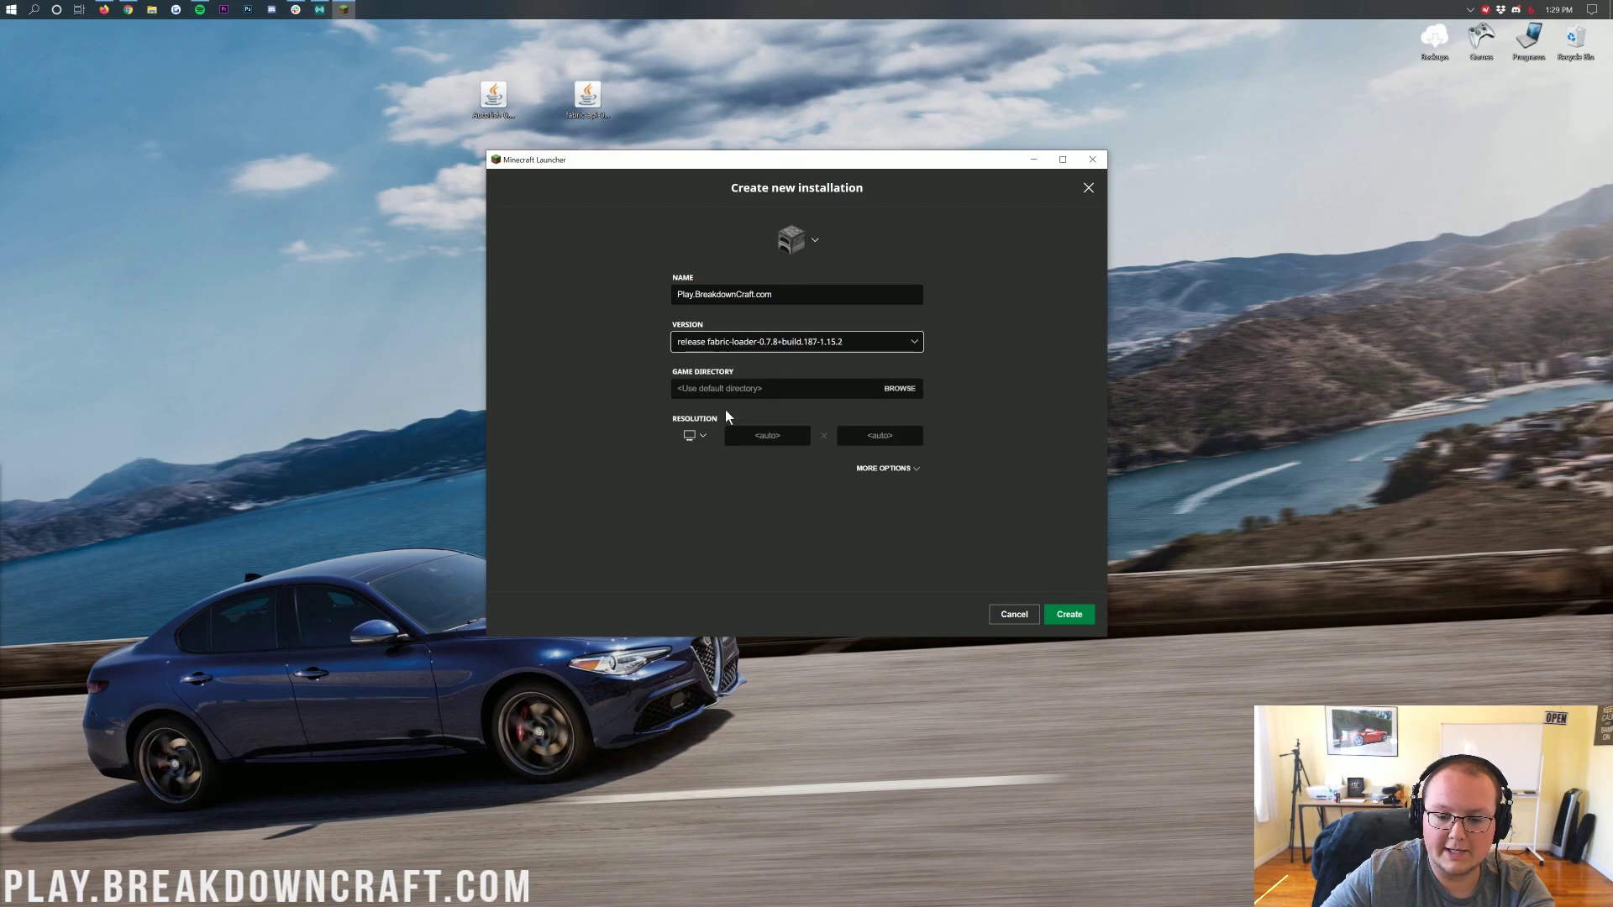
{"action": "left_click", "coordinate": [694, 436]}
{"action": "left_click", "coordinate": [703, 372]}
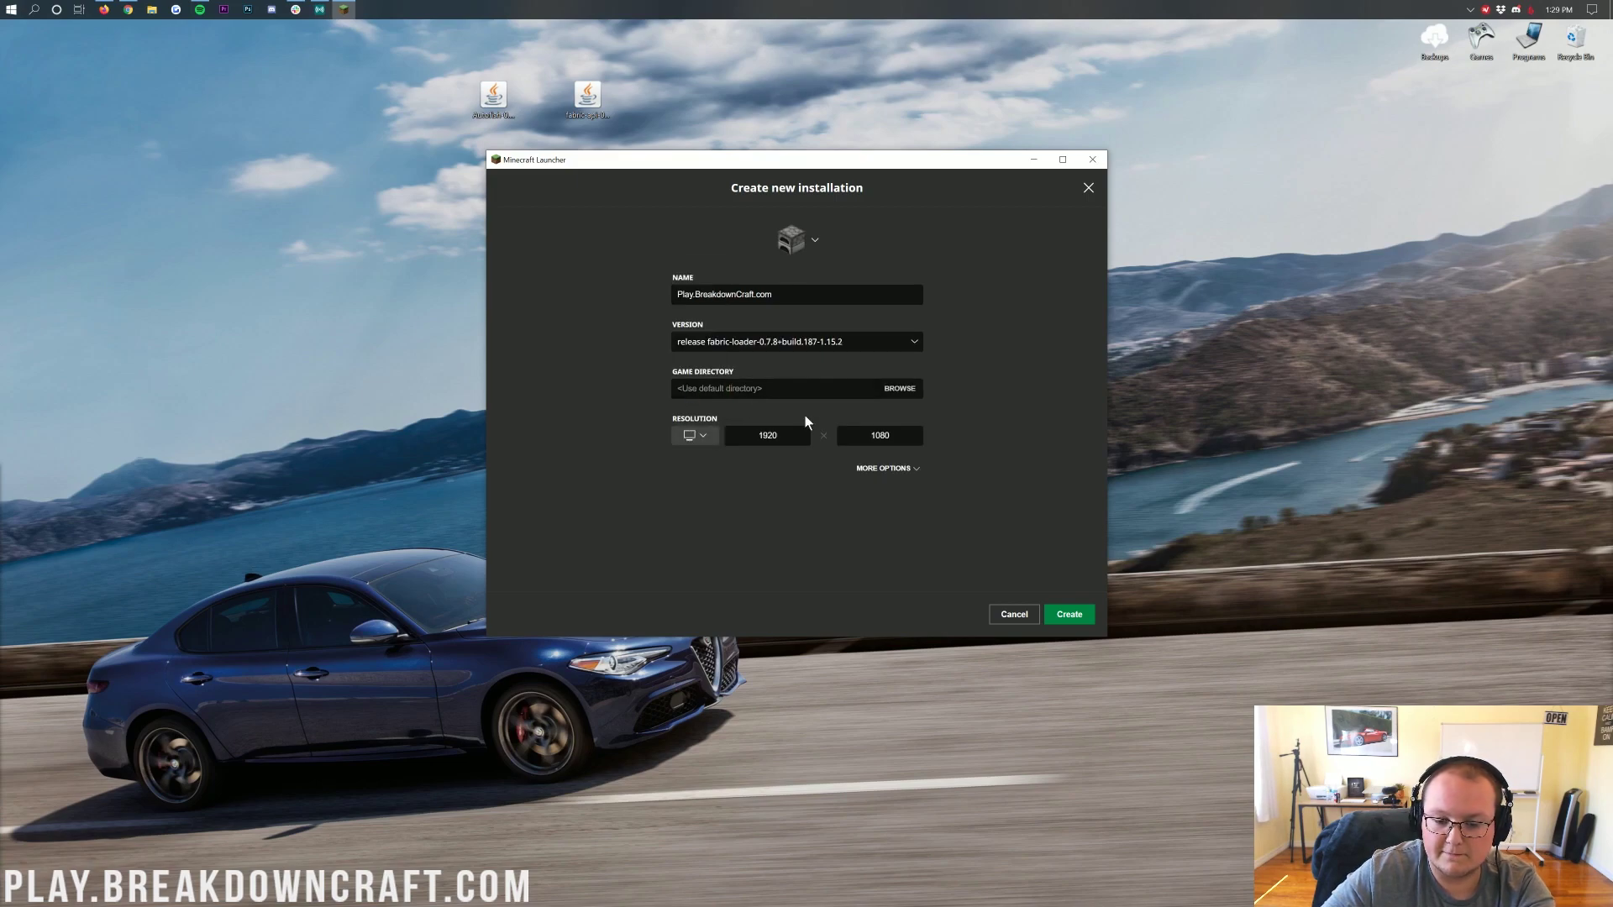
{"action": "left_click", "coordinate": [1064, 616]}
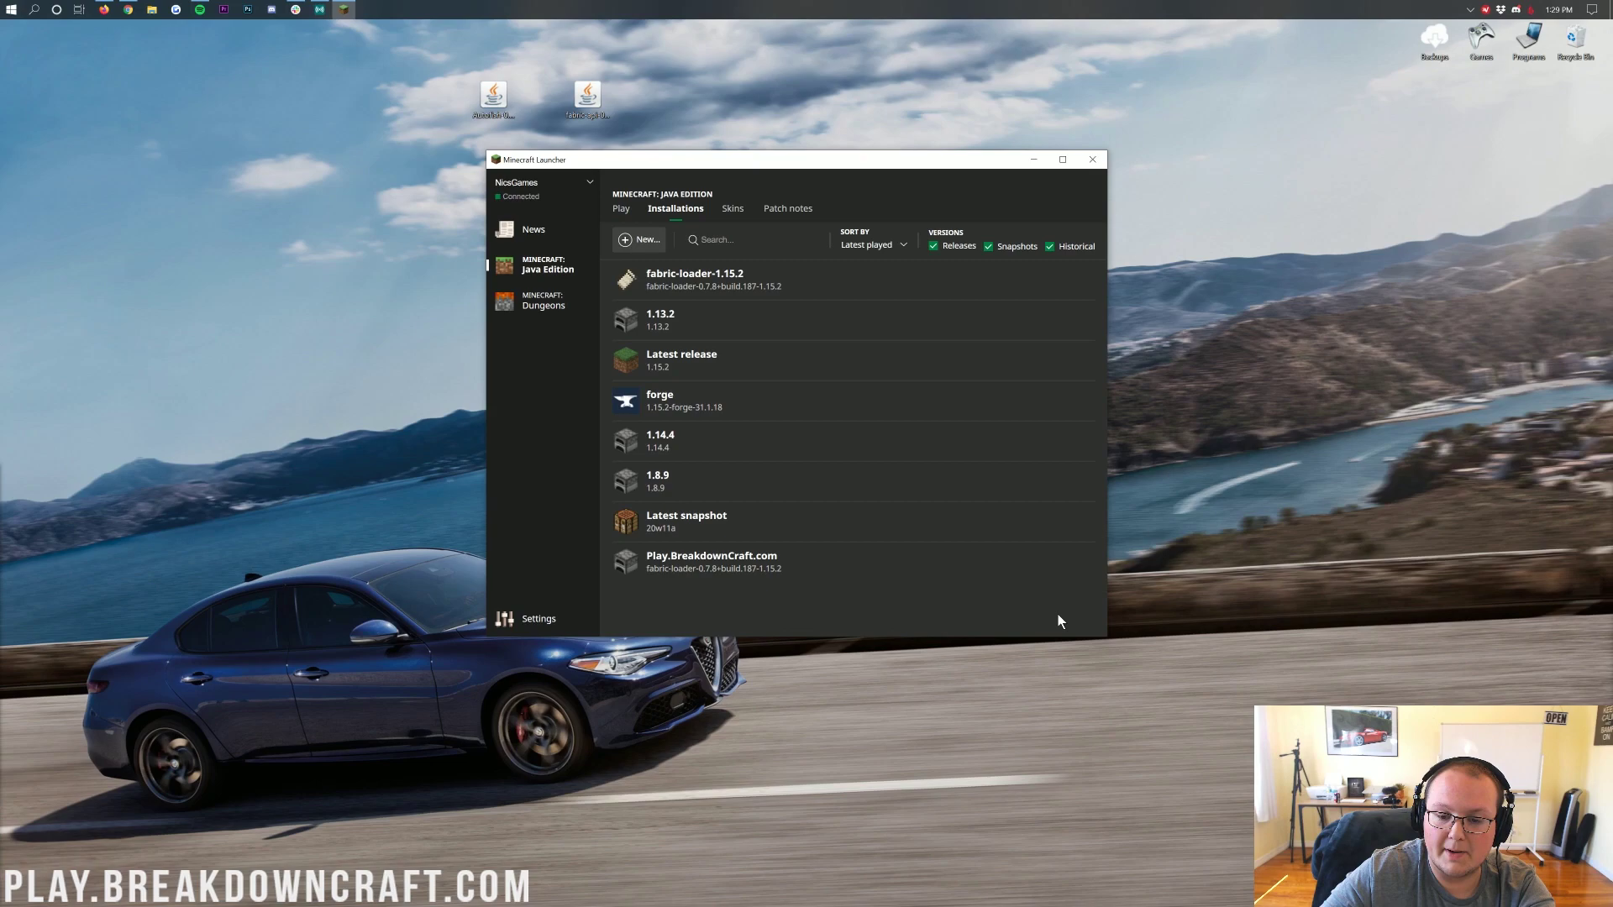
Launch Minecraft with the Play.BreakdownCraft.com installation
{"action": "mouse_move", "coordinate": [1002, 293]}
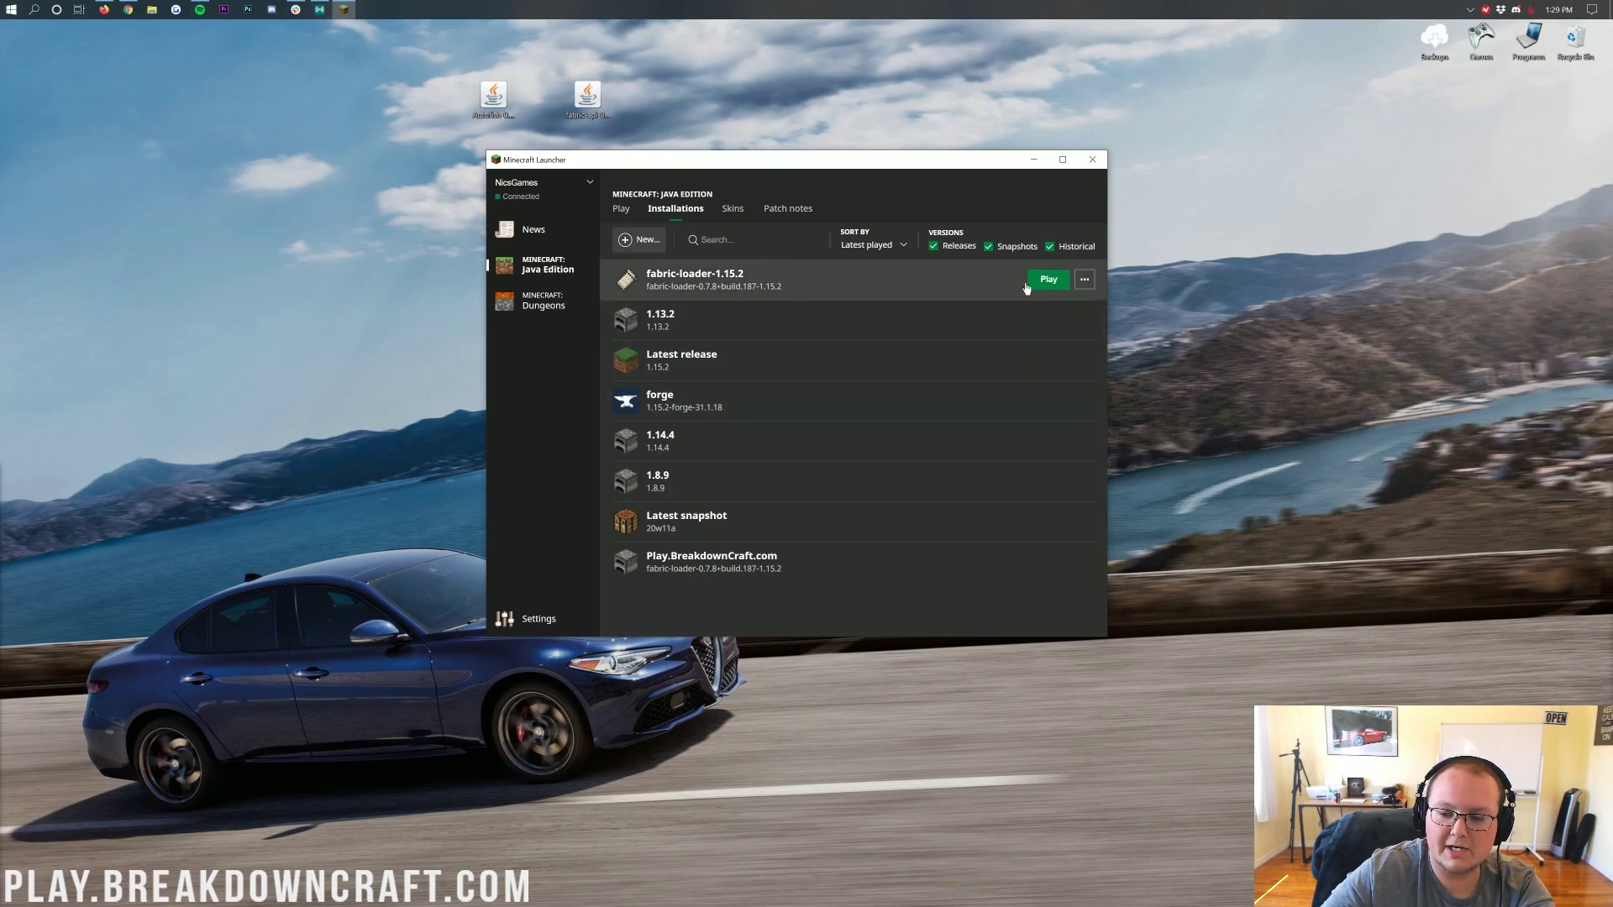
{"action": "mouse_move", "coordinate": [720, 578]}
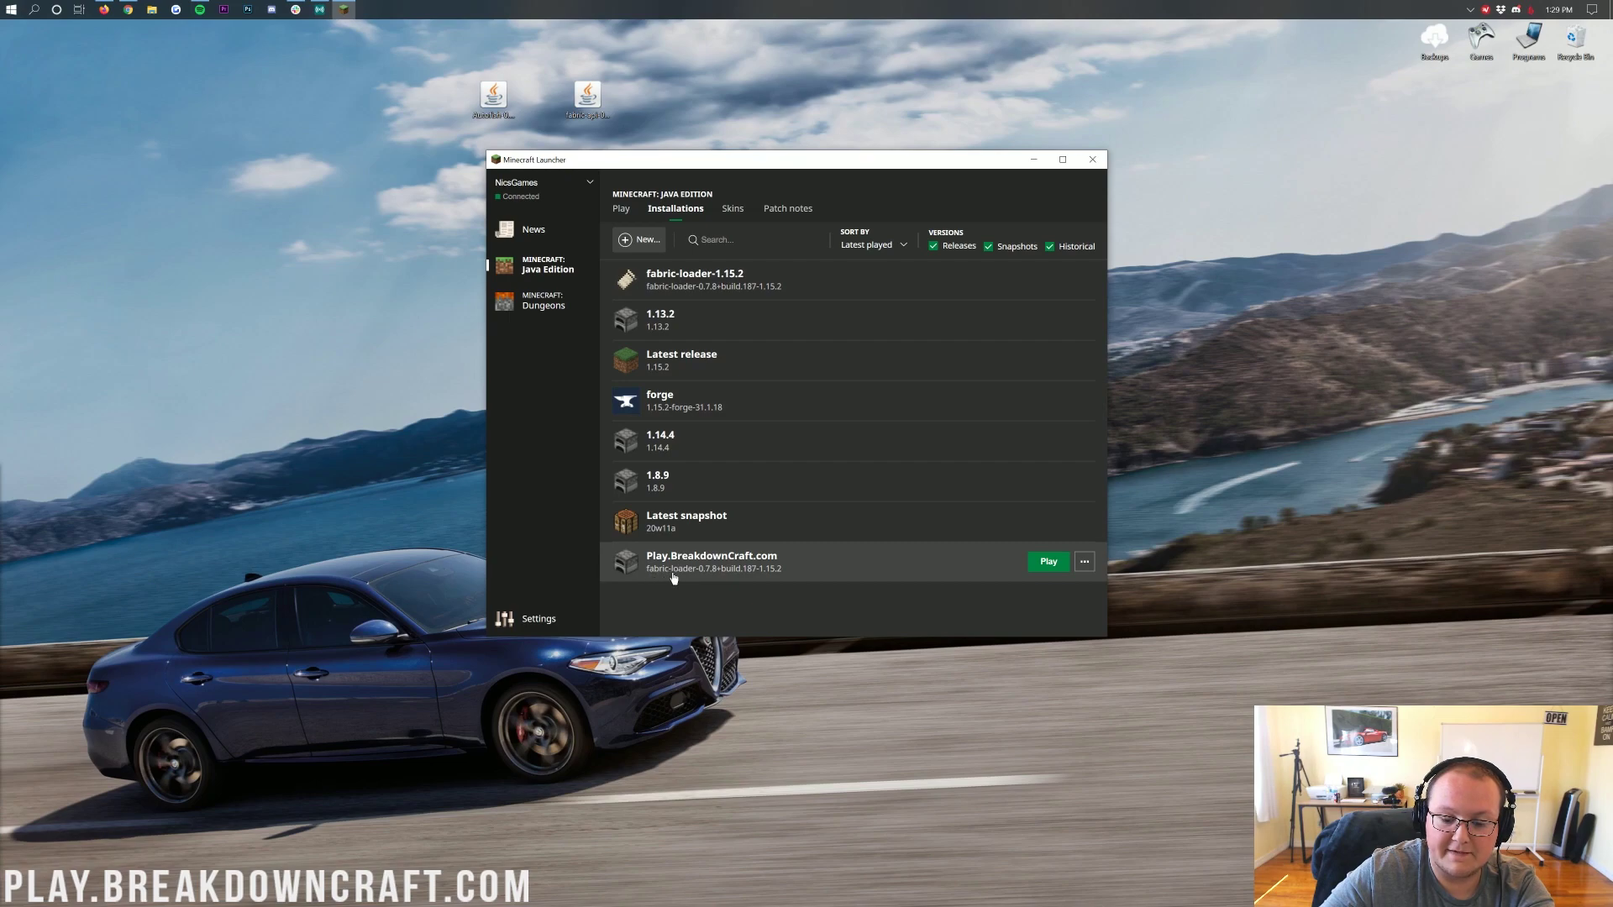
{"action": "left_click", "coordinate": [1049, 563]}
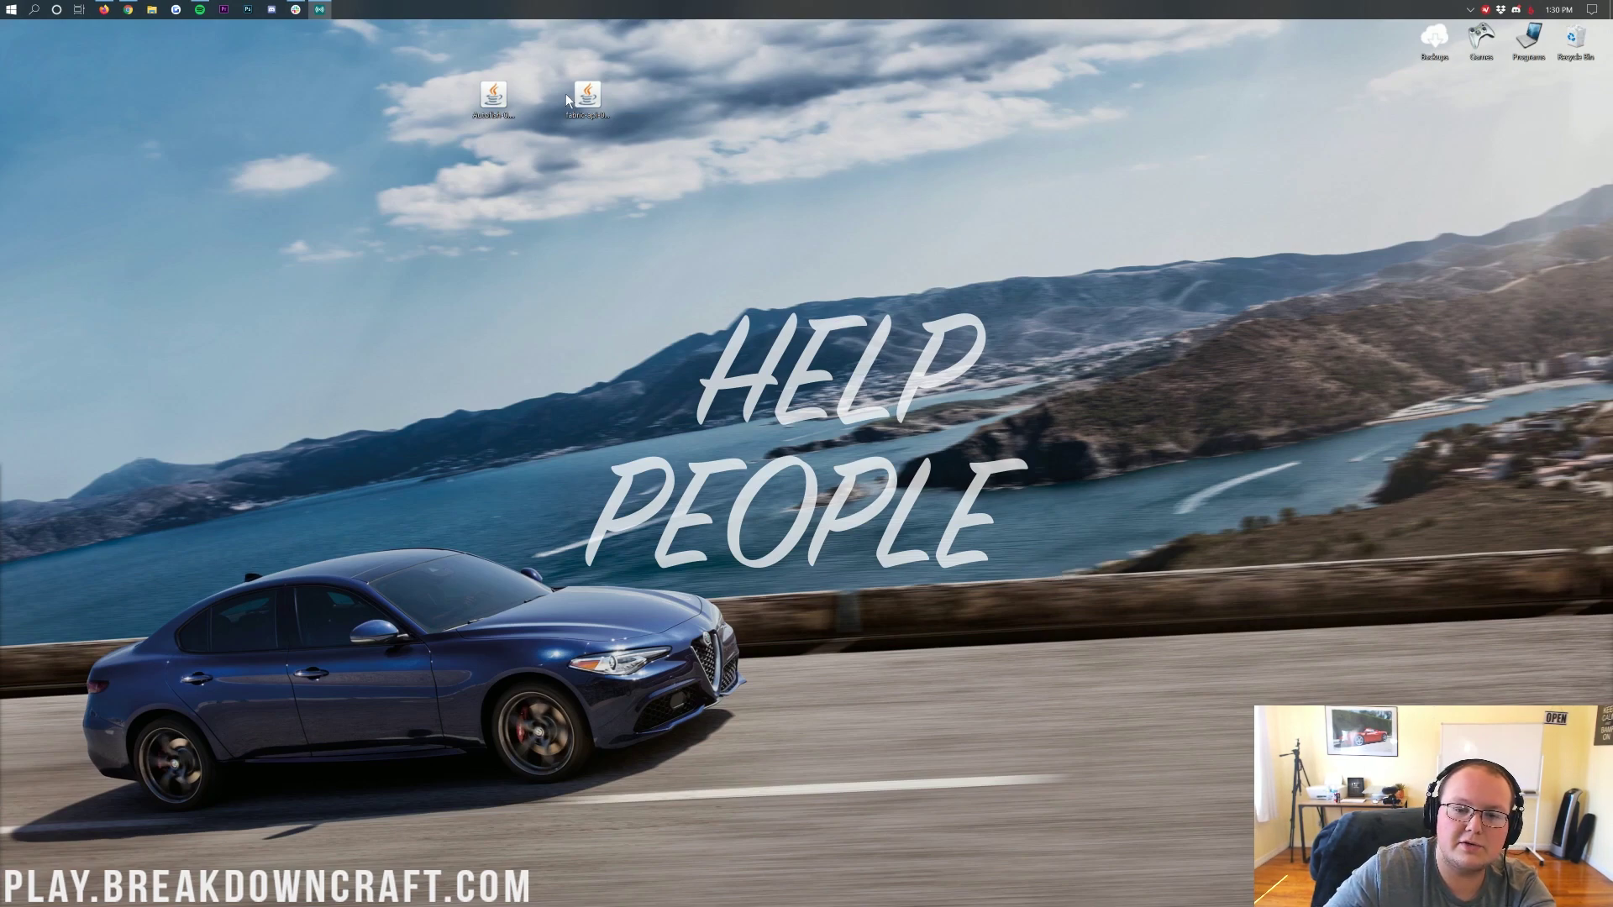
{"action": "left_click", "coordinate": [574, 115]}
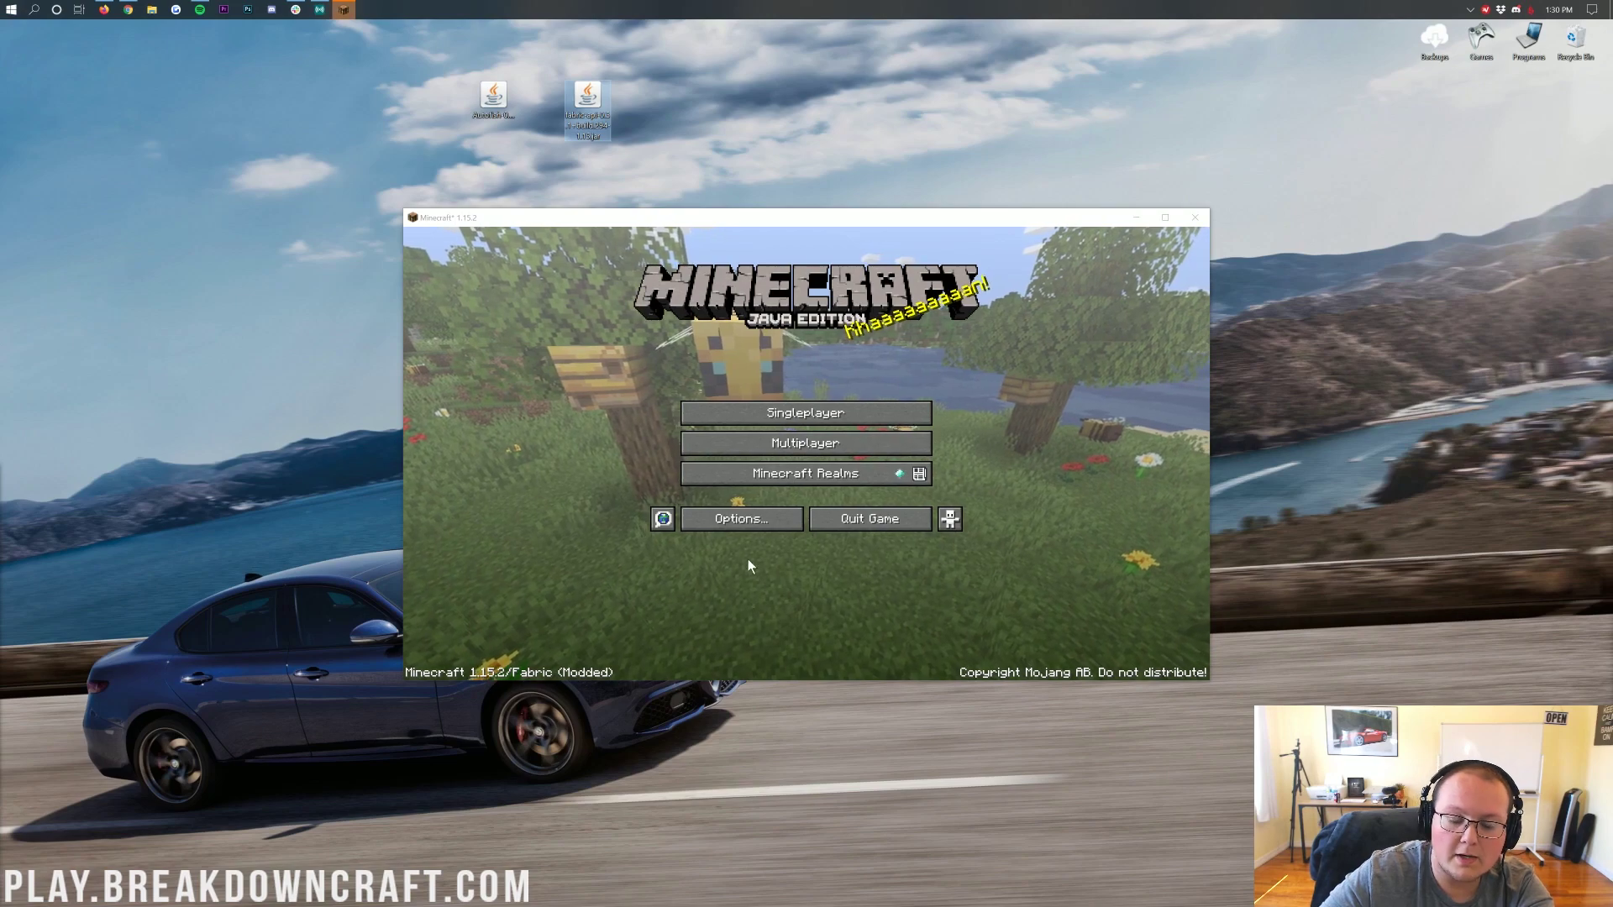
Check the key binding for Open Autofish GUI in the control options and return to the title screen
{"action": "left_click", "coordinate": [737, 521]}
{"action": "left_click", "coordinate": [876, 399]}
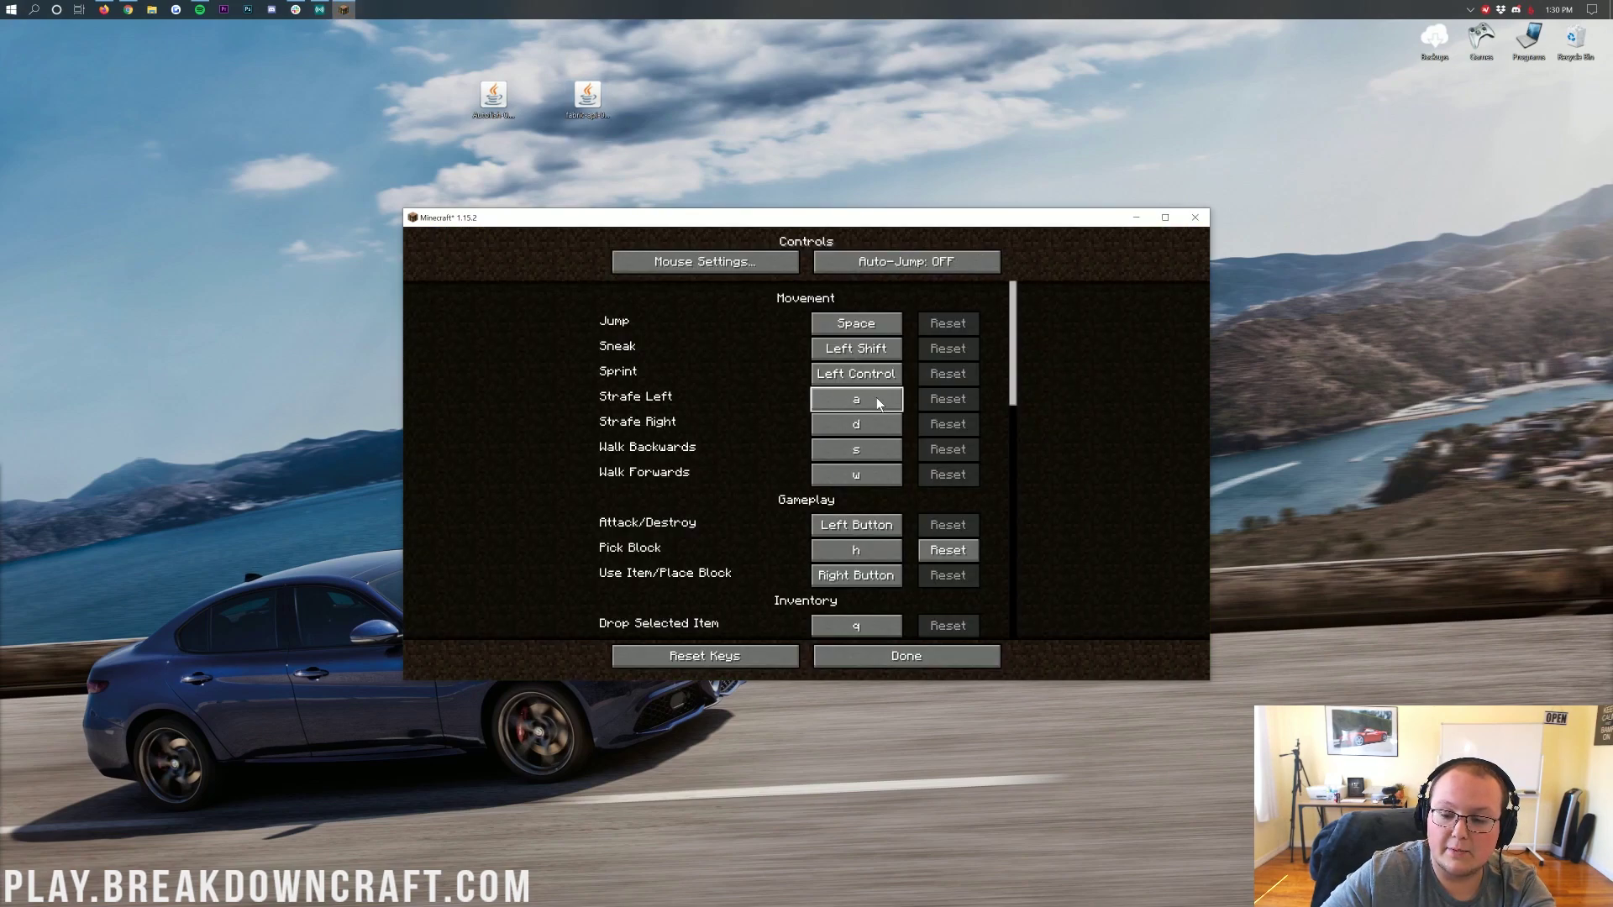
{"action": "left_click_drag", "start_coordinate": [1015, 359], "coordinate": [1015, 593]}
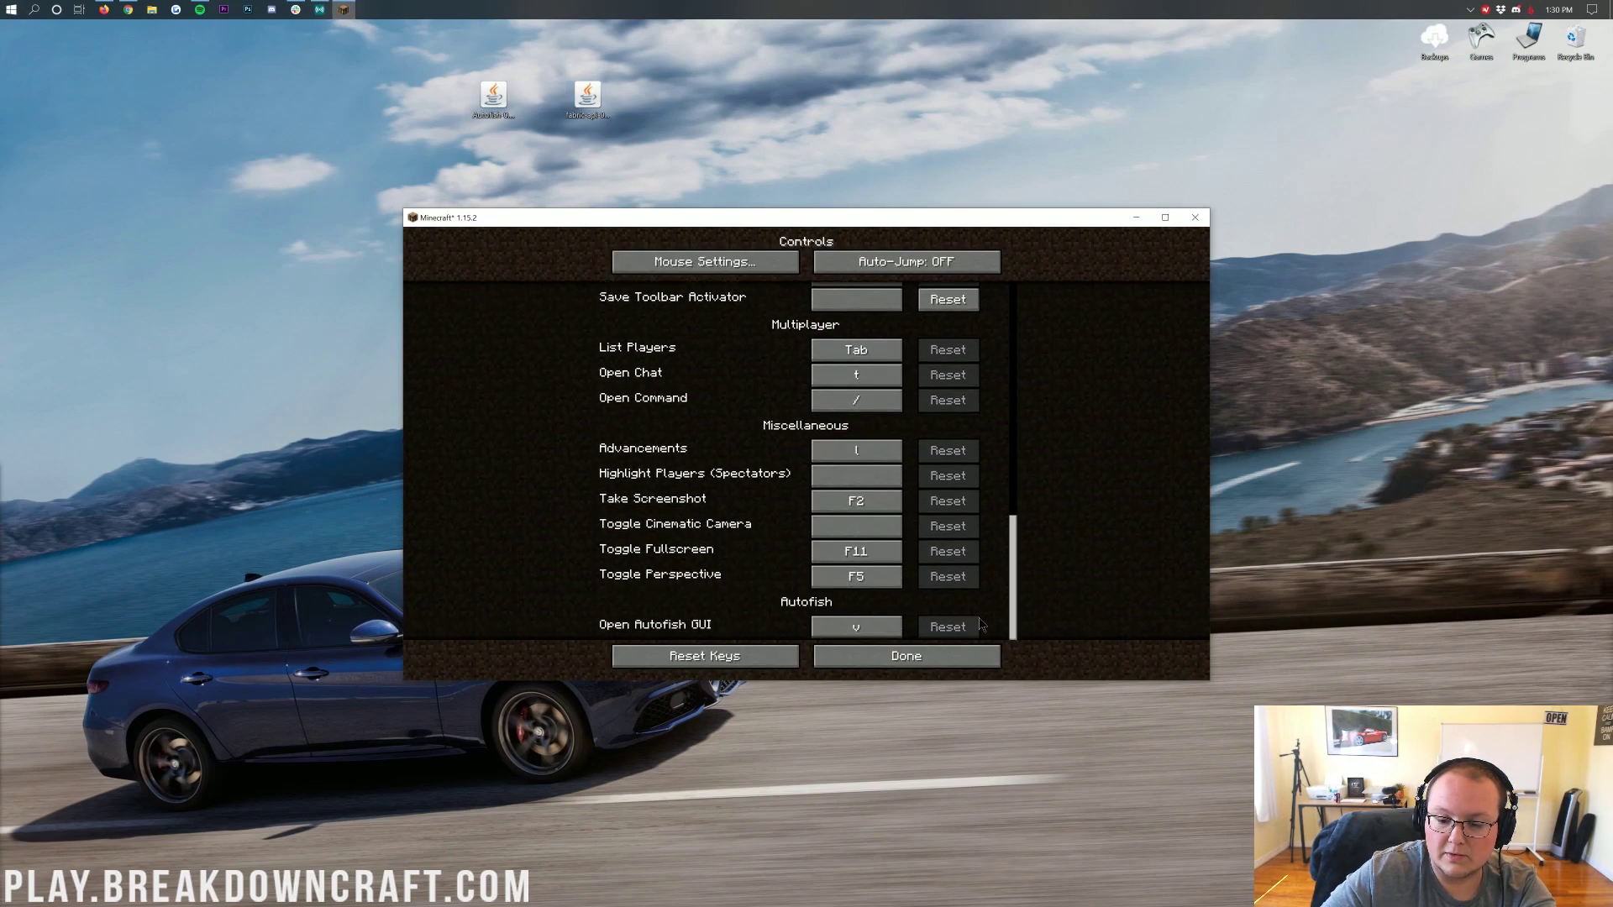
{"action": "left_click", "coordinate": [854, 657]}
{"action": "left_click", "coordinate": [823, 537]}
Load the singleplayer world "Better PvP" and review the MultiRod and Break Protection options in the Autofish settings
{"action": "left_click", "coordinate": [790, 407]}
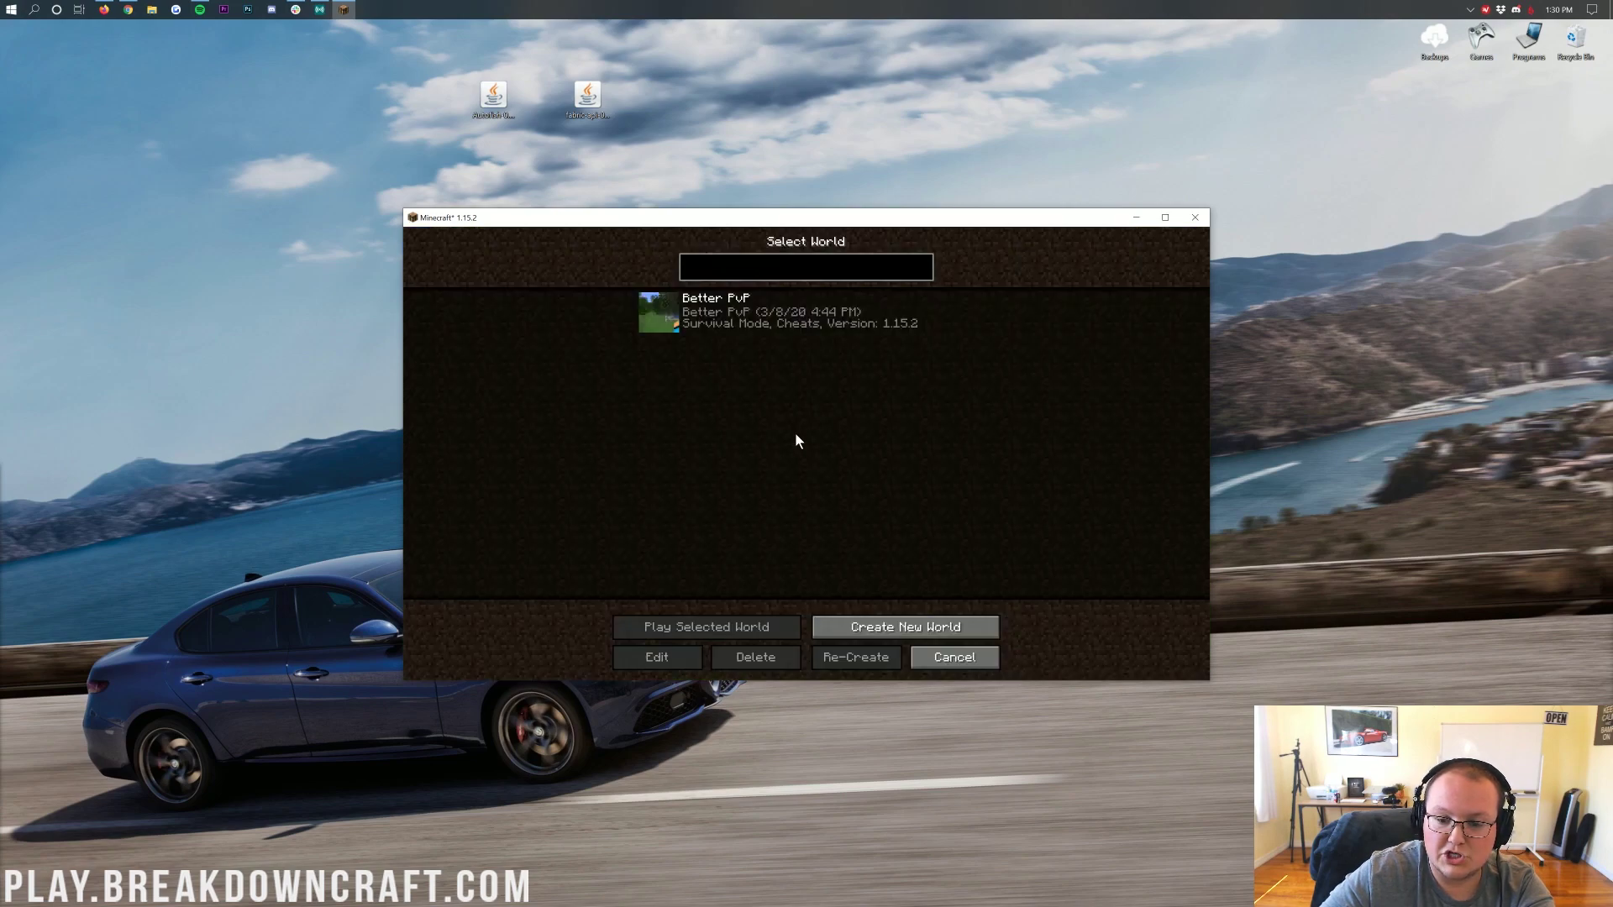
{"action": "double_click", "coordinate": [767, 328]}
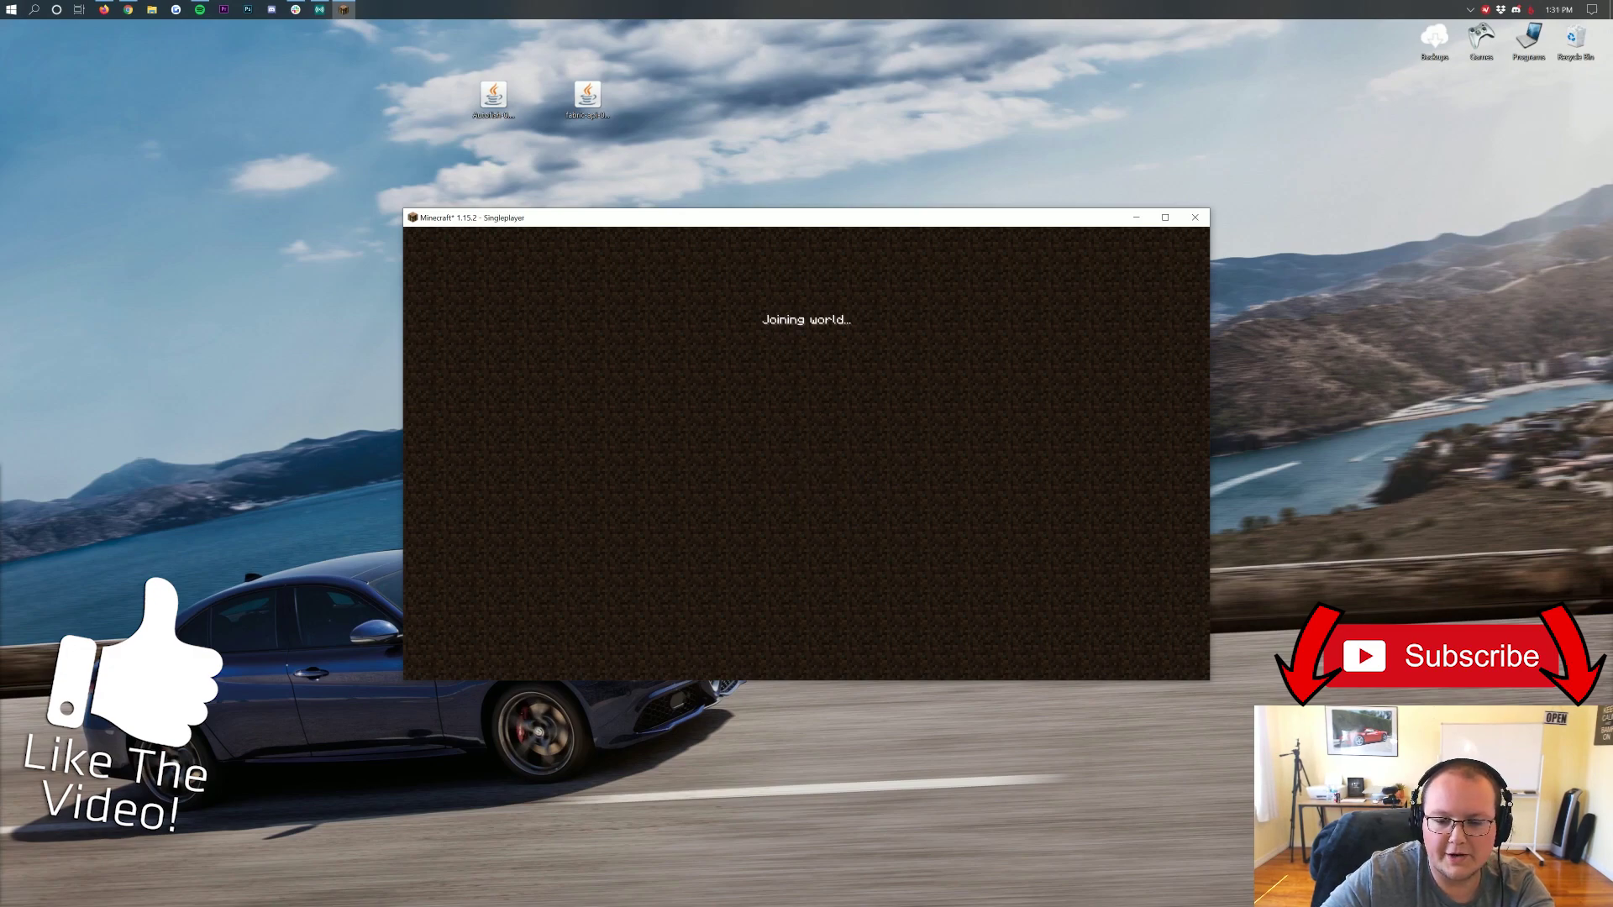
{"action": "key", "text": "v"}
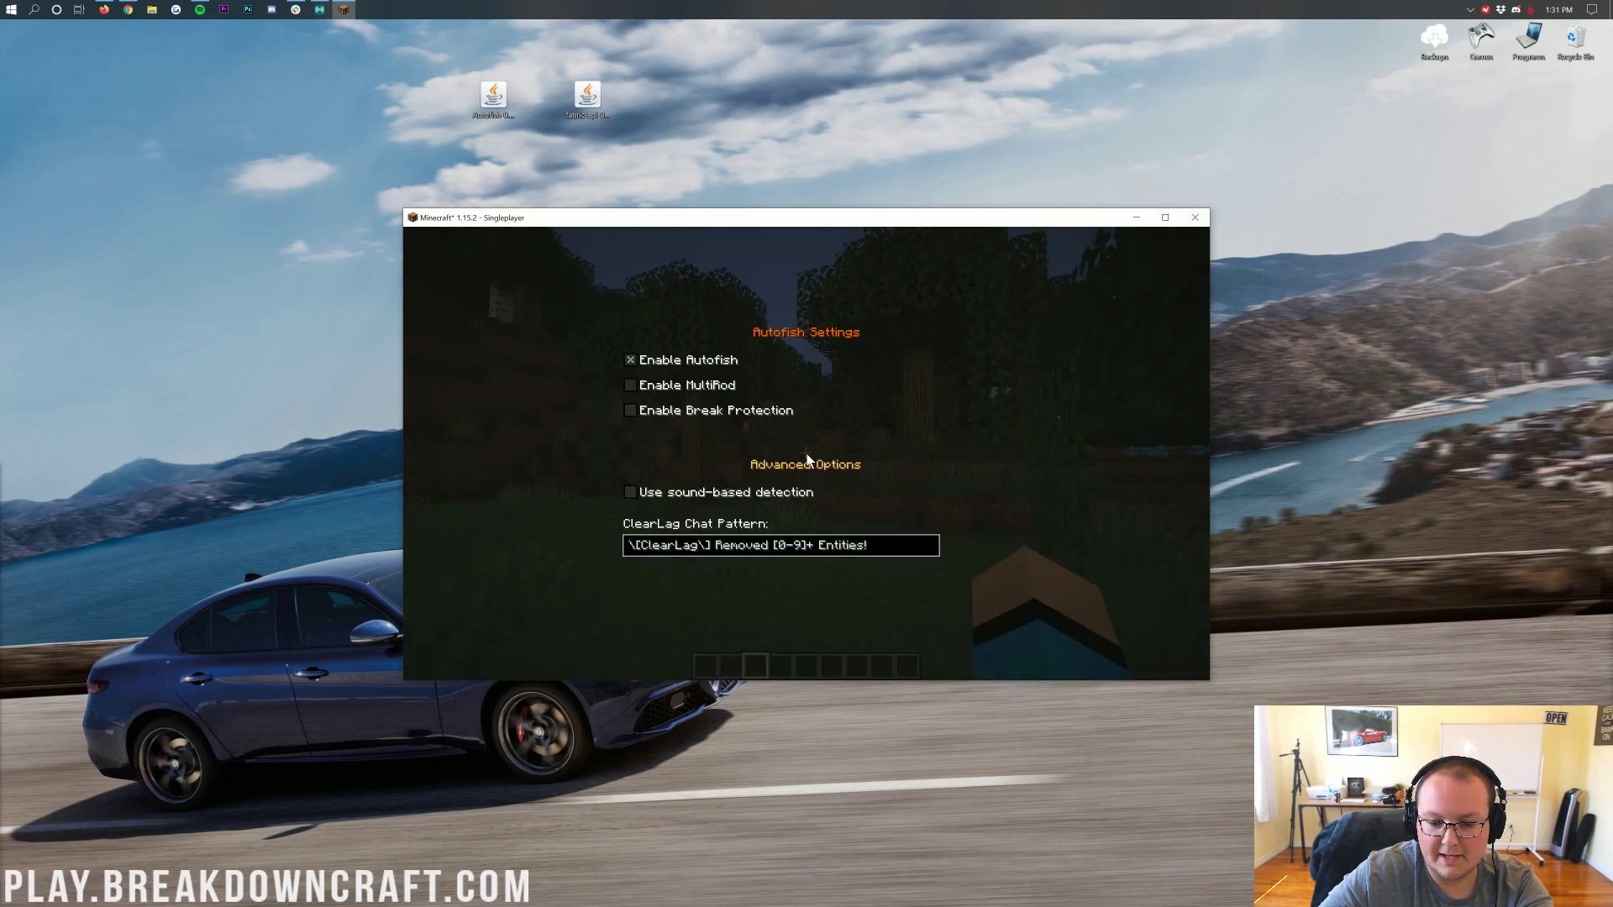
{"action": "left_click", "coordinate": [631, 387]}
{"action": "left_click", "coordinate": [632, 410]}
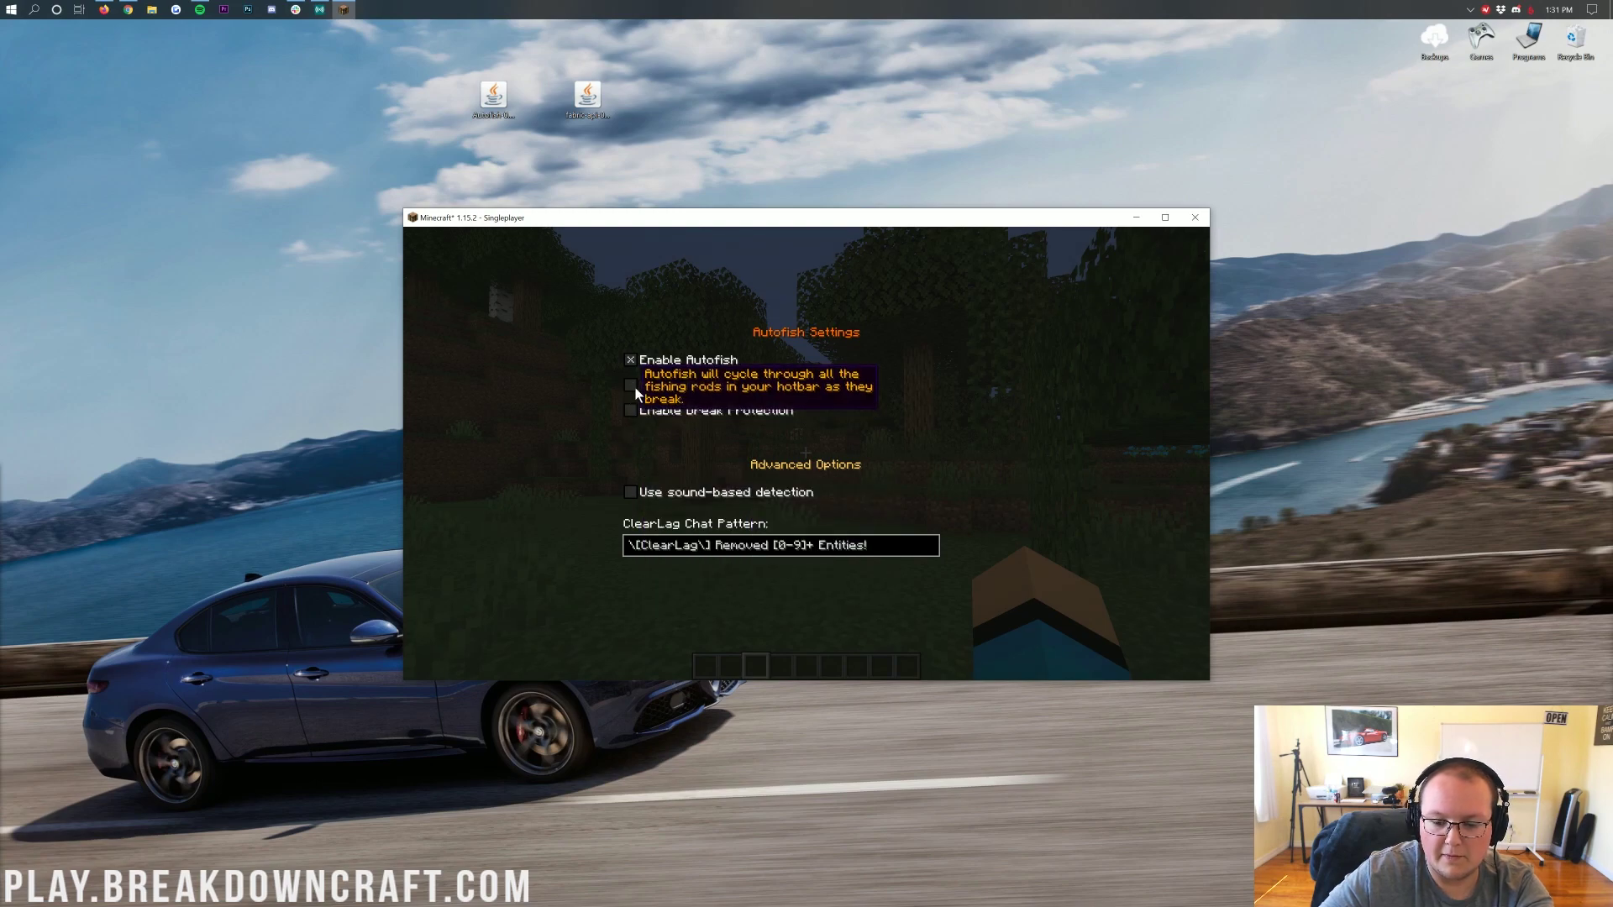
{"action": "key", "text": "Escape"}
Search the creative inventory for "fish" and put a fishing rod in each of the first two hotbar slots
{"action": "key", "text": "e"}
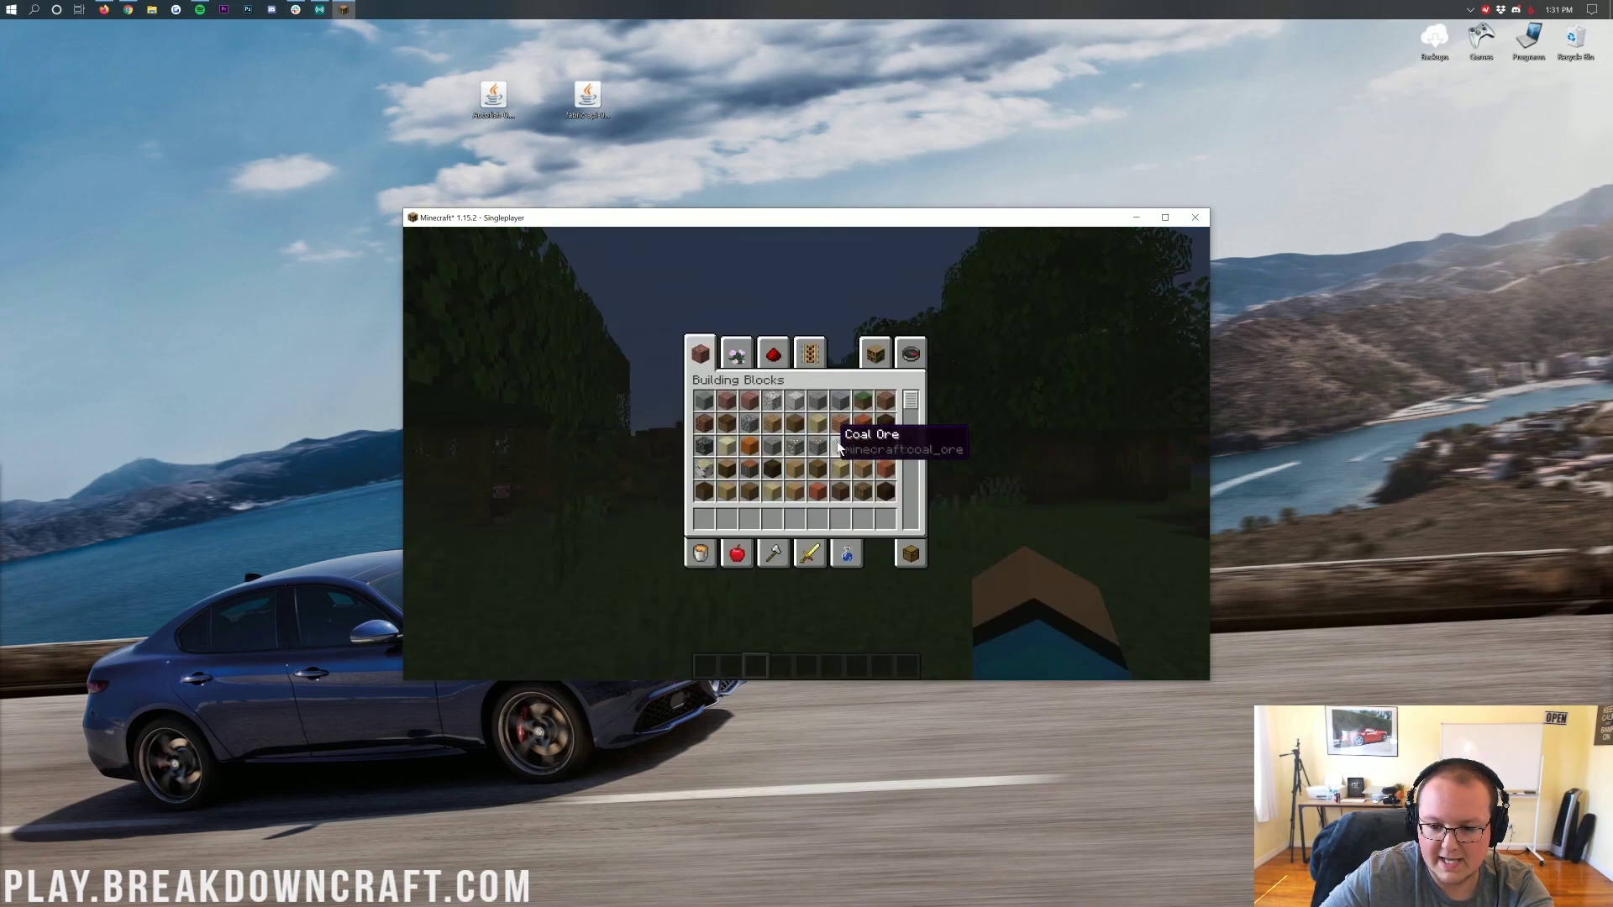
{"action": "left_click", "coordinate": [901, 361]}
{"action": "type", "text": "fish"}
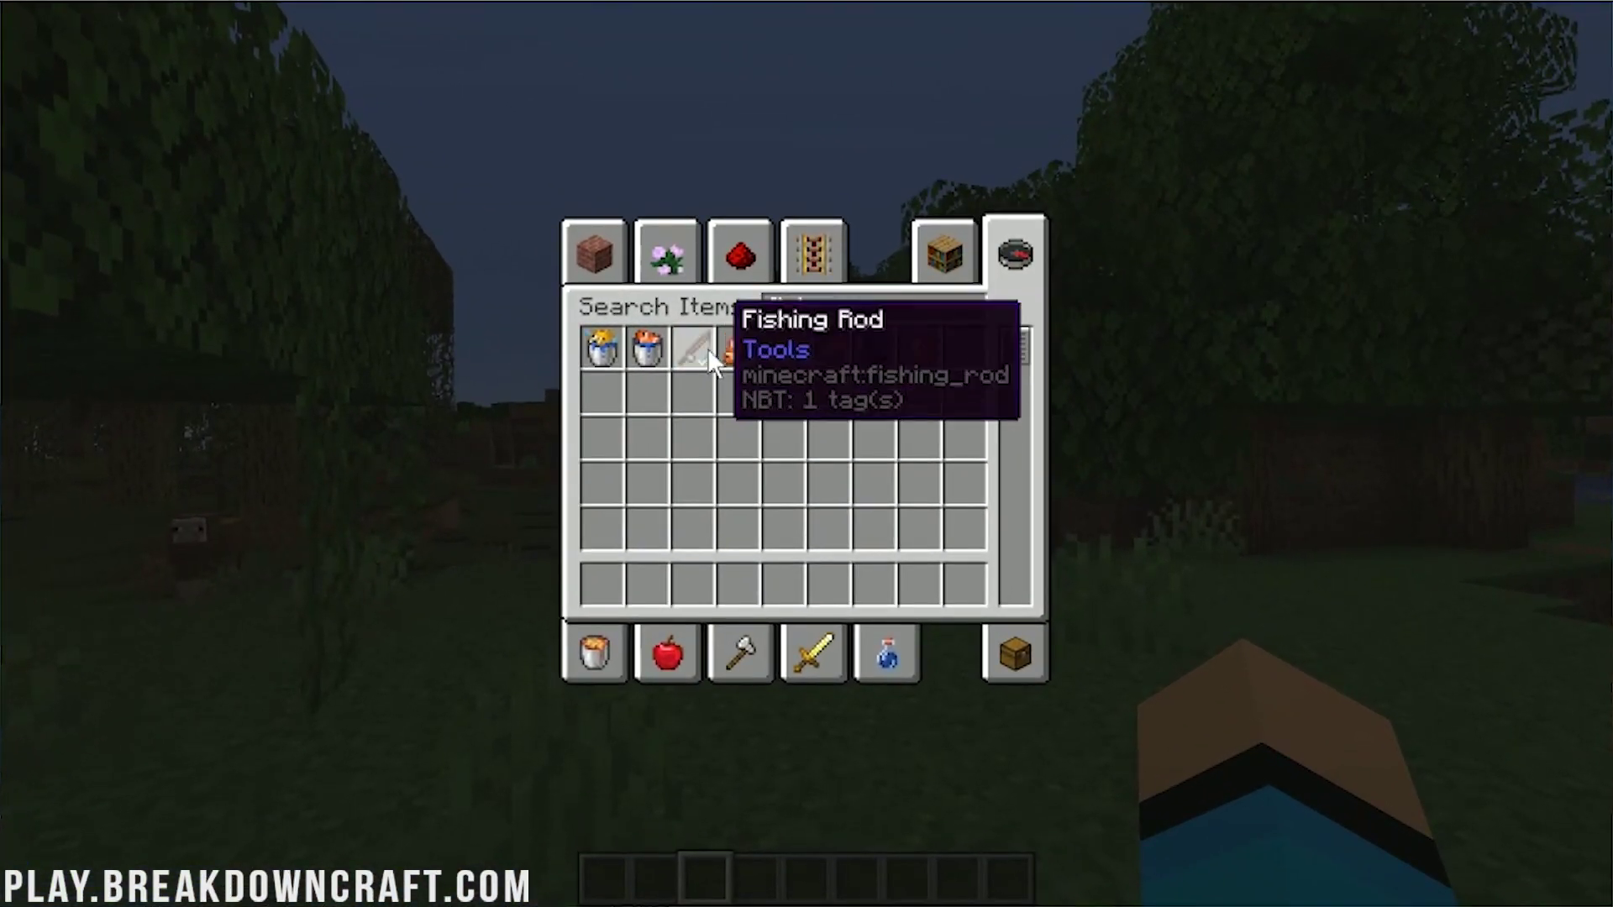
{"action": "left_click", "coordinate": [751, 402]}
{"action": "left_click", "coordinate": [707, 518]}
{"action": "left_click", "coordinate": [693, 347]}
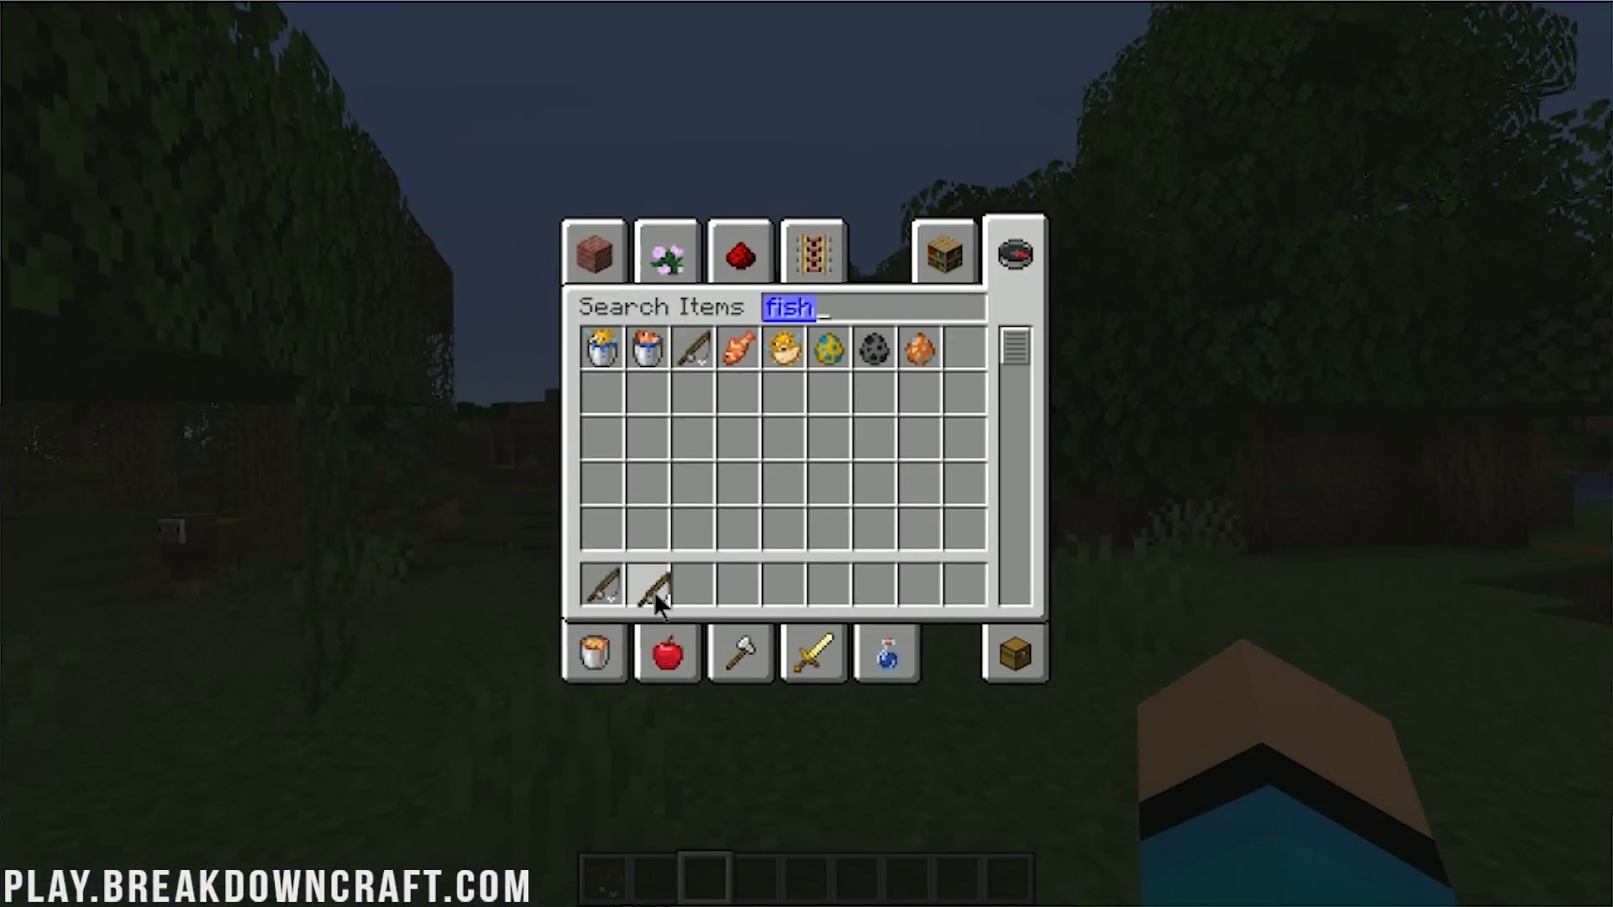
{"action": "left_click", "coordinate": [652, 589]}
{"action": "key", "text": "e"}
Walk to the nearby pond, equip the fishing rod in the second hotbar slot, and cast the line into the water
{"action": "key", "text": "w"}
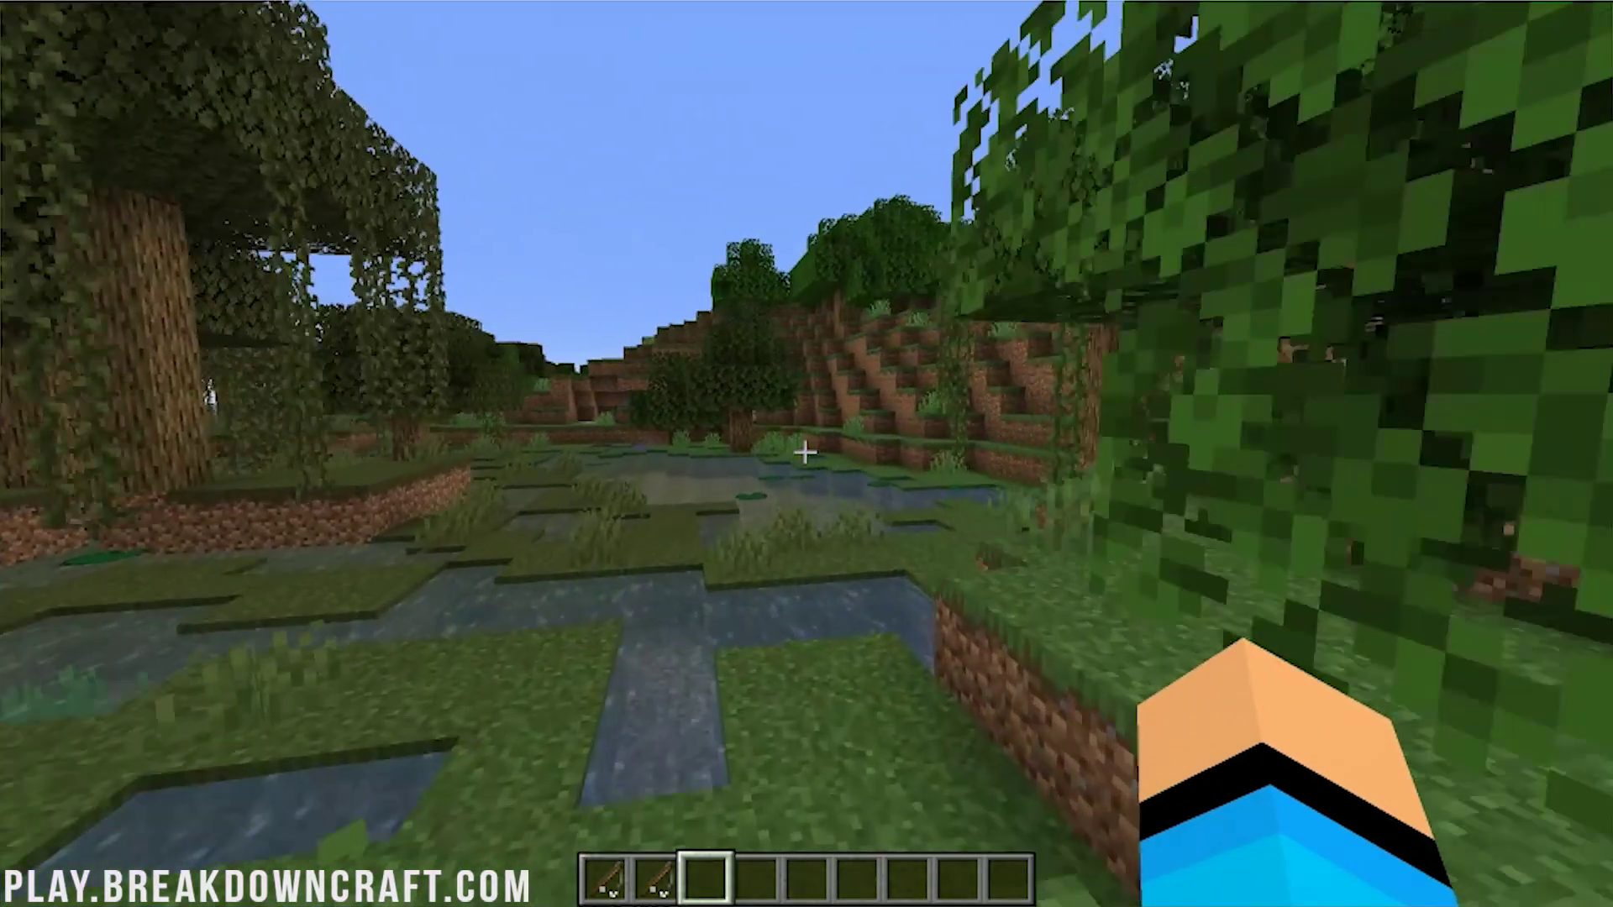
{"action": "key", "text": "w"}
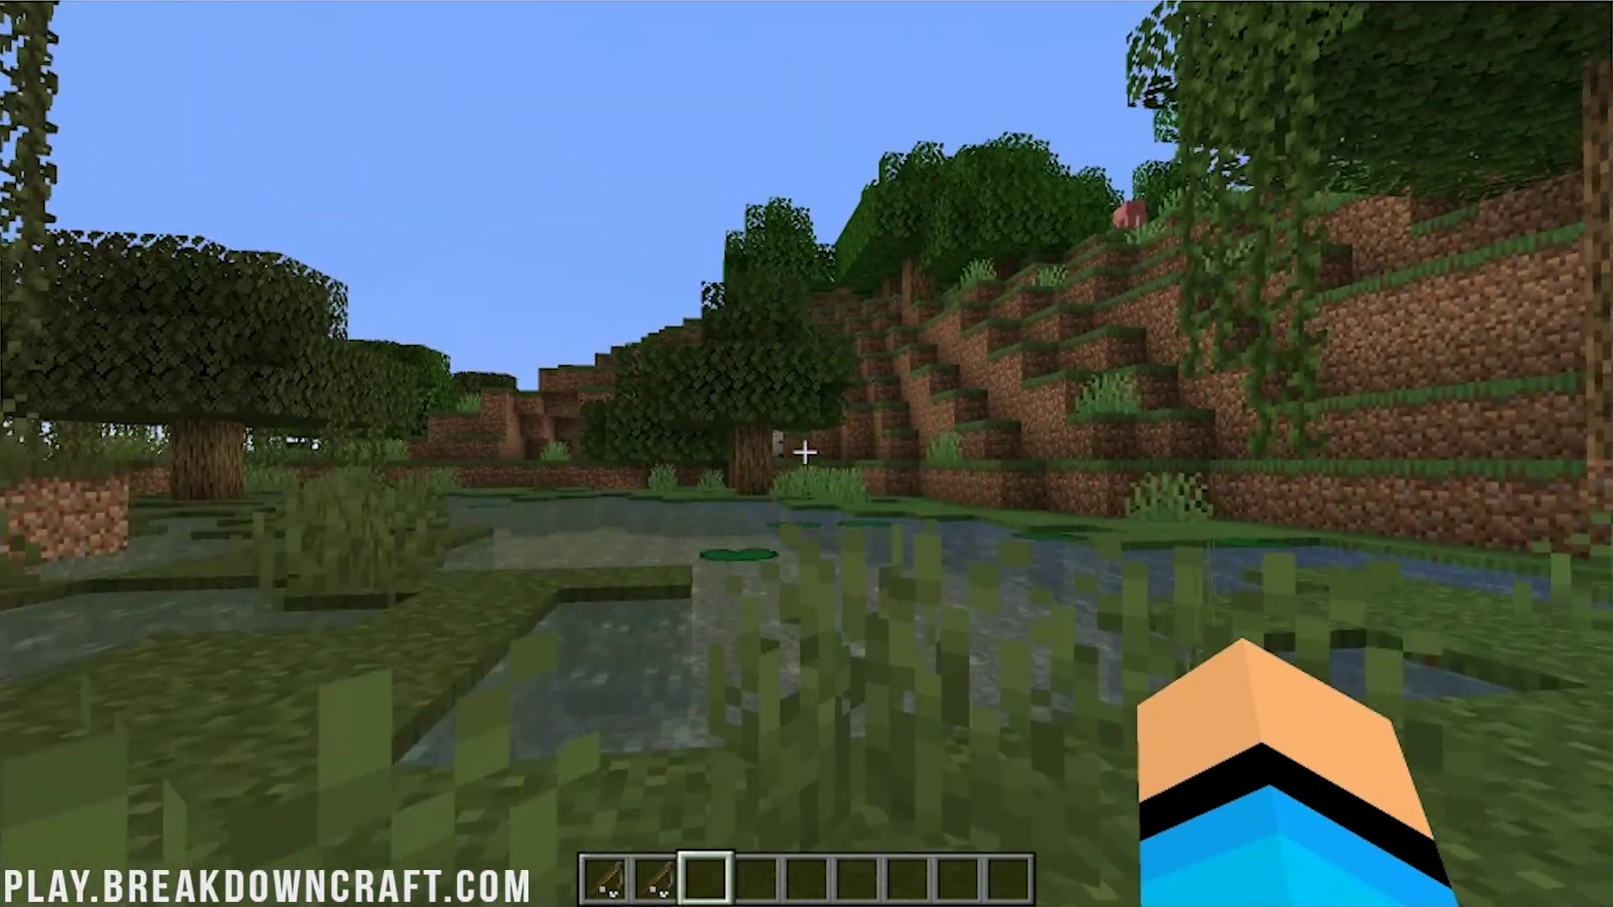
{"action": "key", "text": "2"}
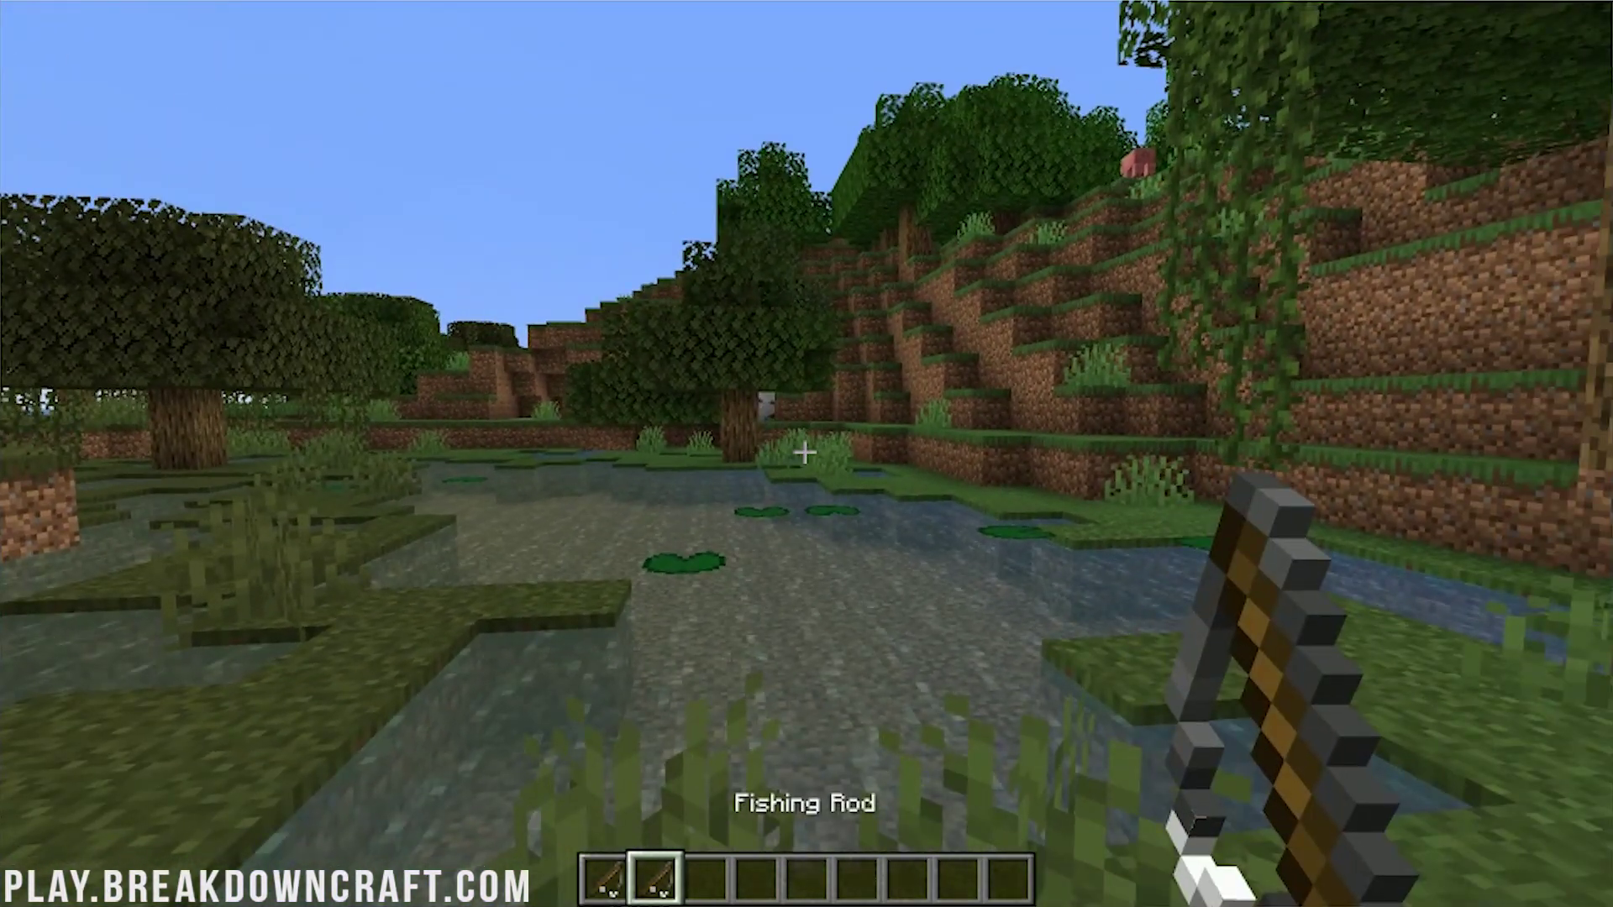
{"action": "right_click", "coordinate": [805, 454]}
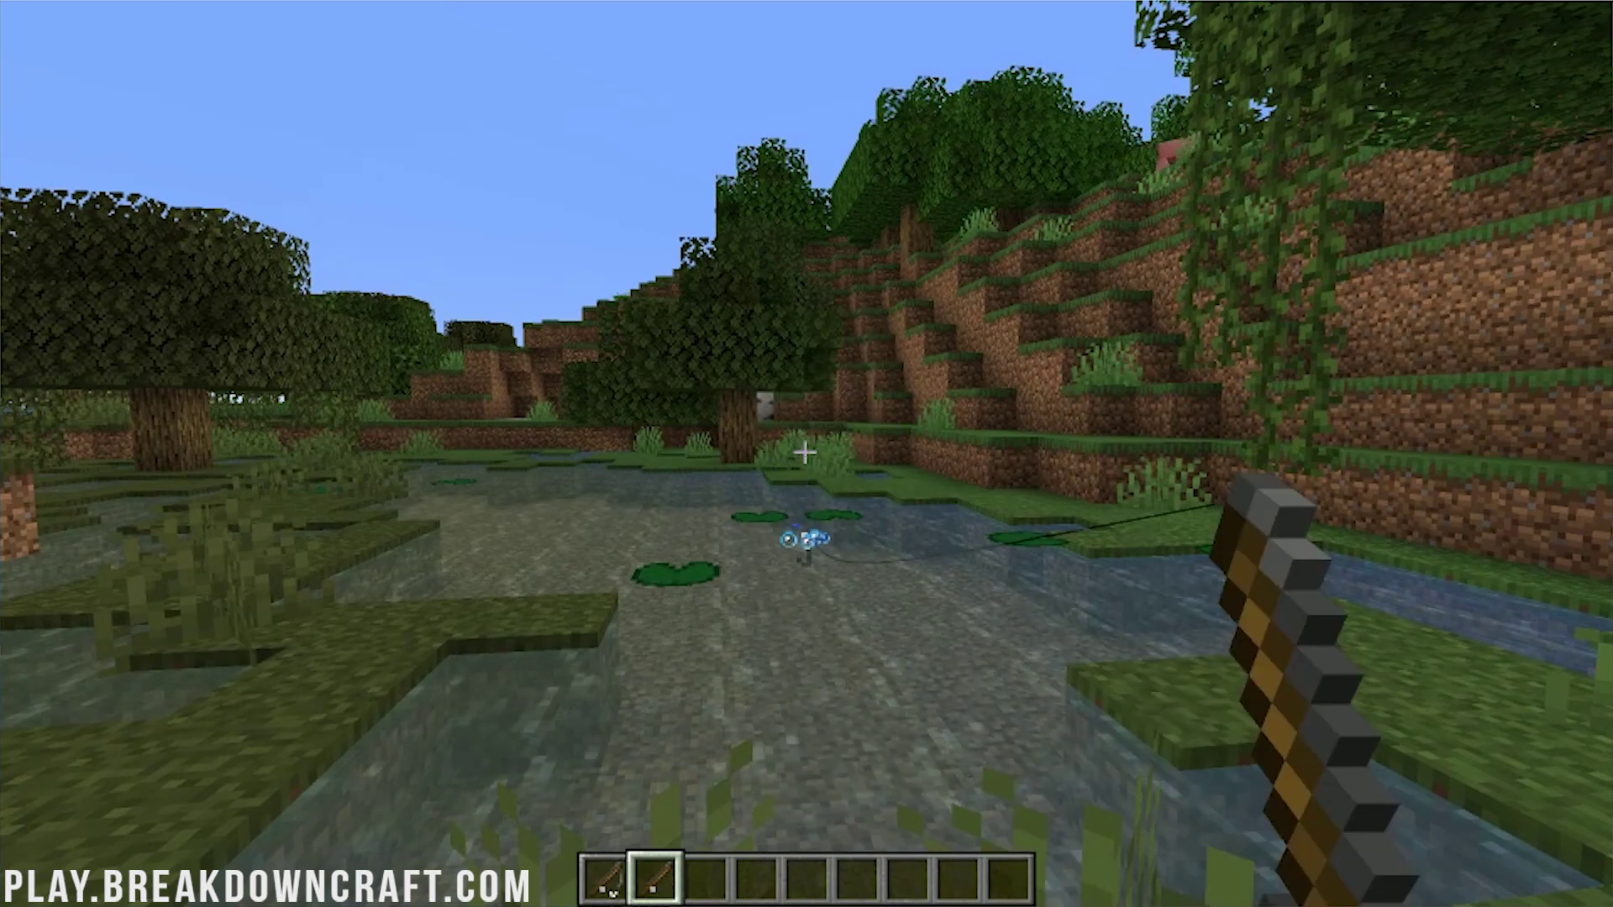
Check the Autofish settings while the line is out, and have the catch reeled in and the line recast
{"action": "key", "text": "v"}
{"action": "key", "text": "Escape"}
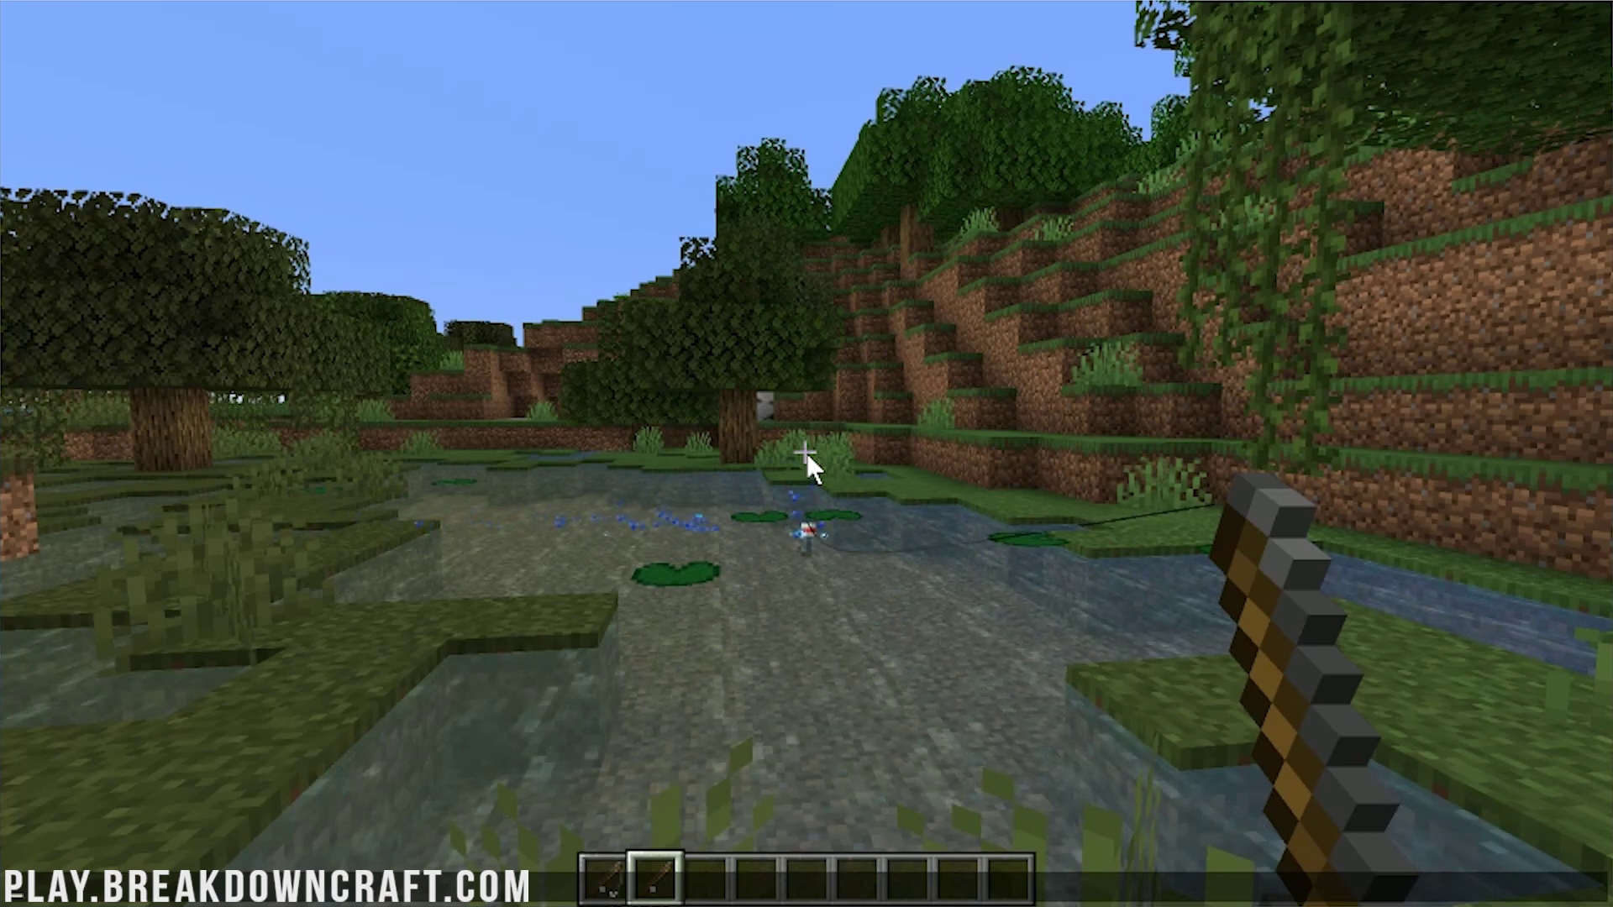
{"action": "right_click", "coordinate": [807, 453]}
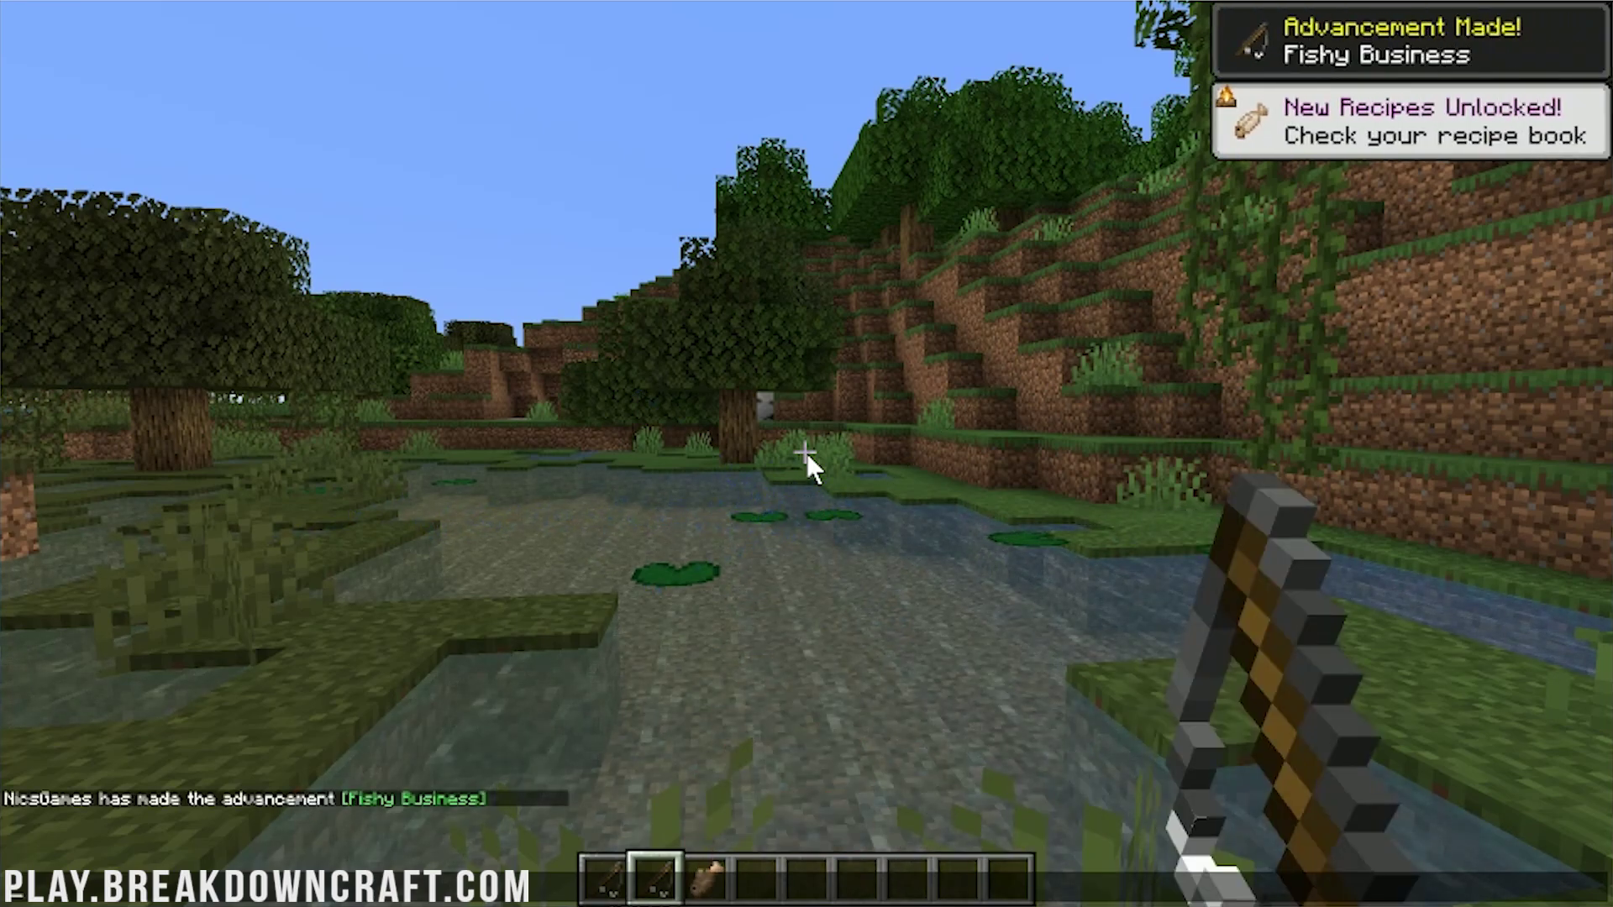
{"action": "right_click", "coordinate": [807, 454]}
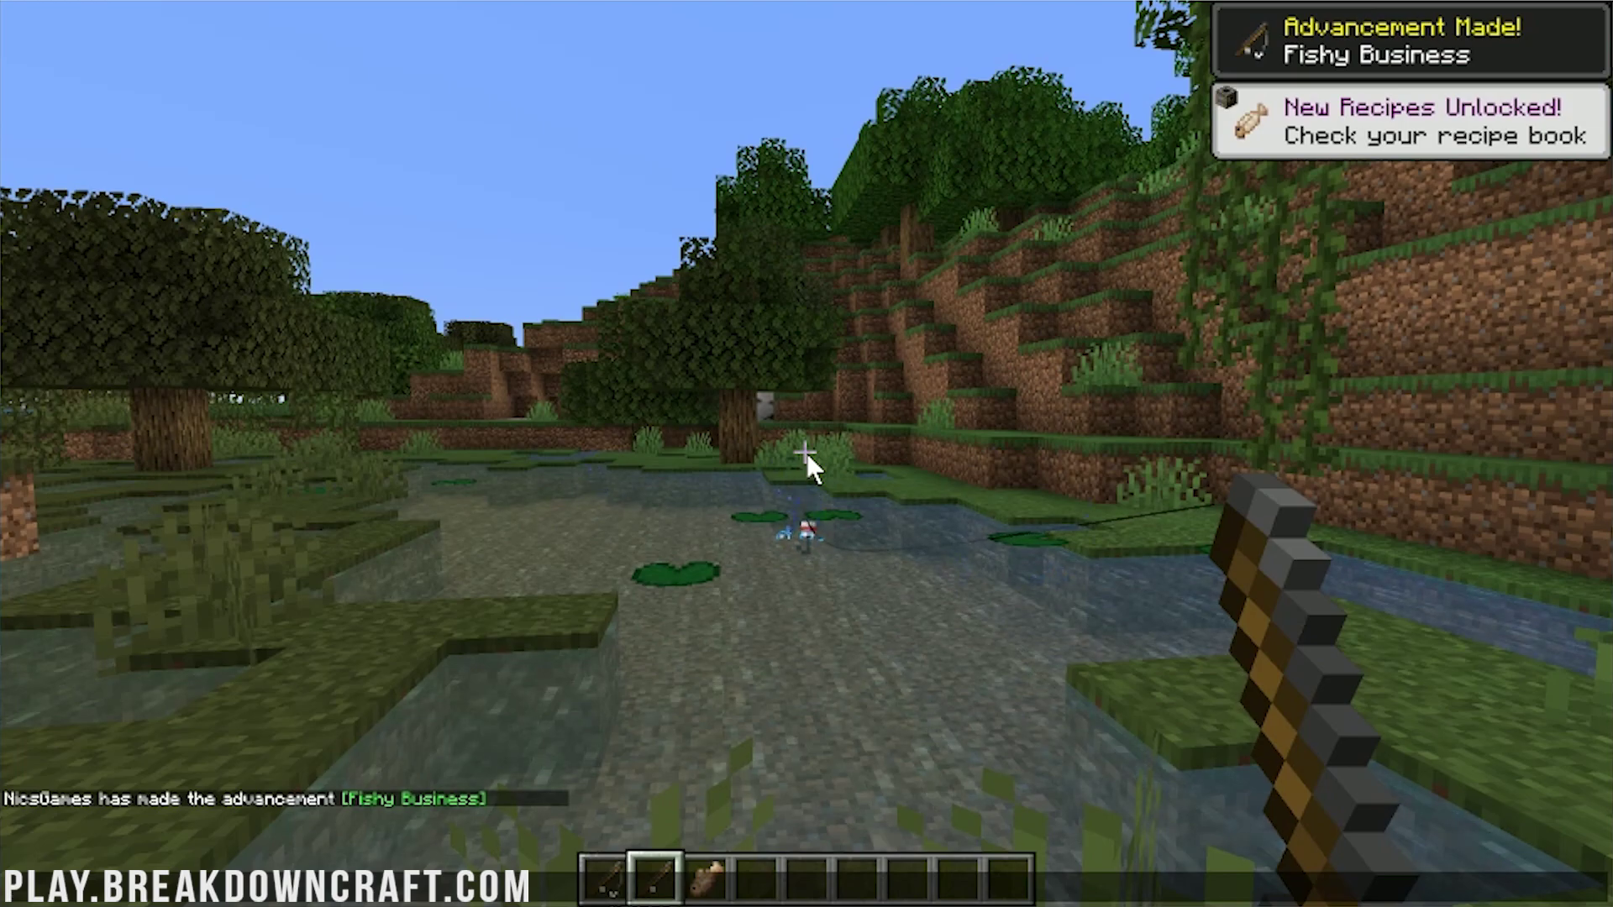